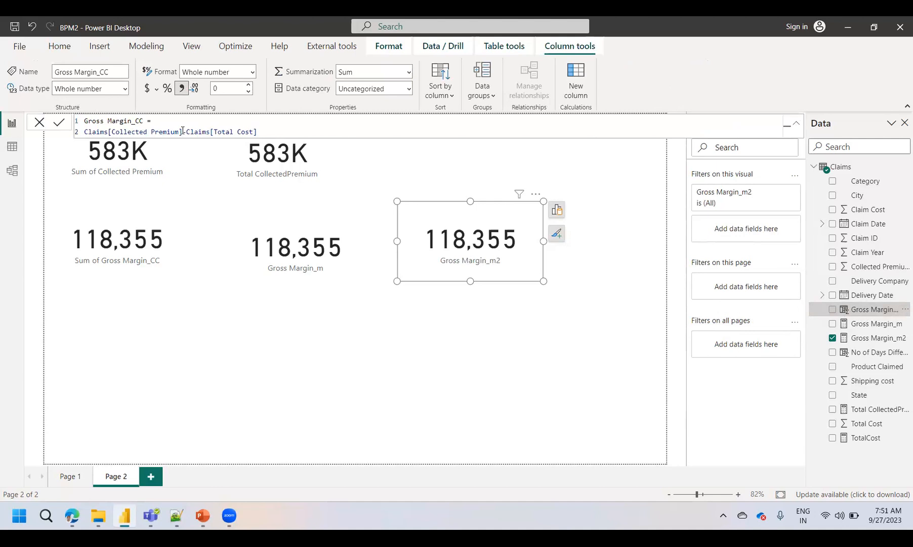
# Step: Inspect the Gross Margin_CC calculated column's values in the Claims table's data view
pyautogui.click(12, 146)
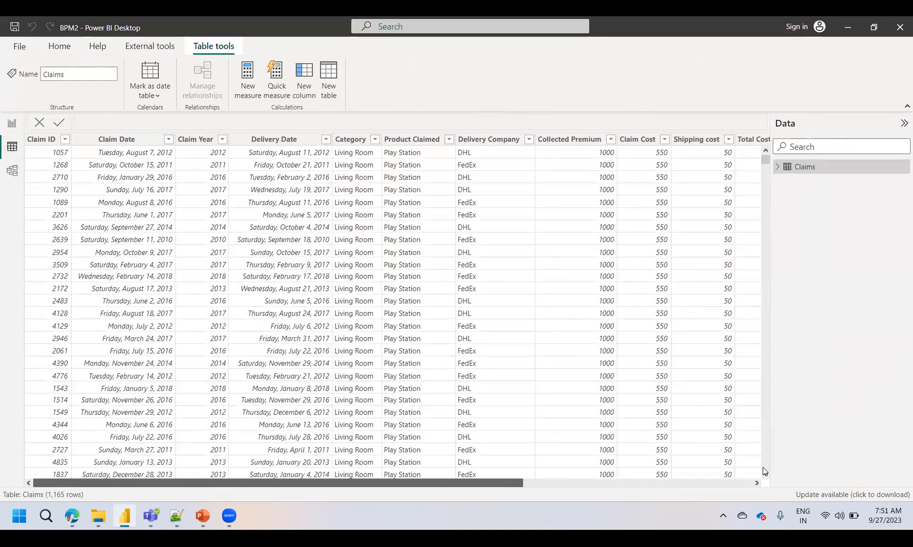
pyautogui.hscroll(10, 763, 466)
pyautogui.click(725, 138)
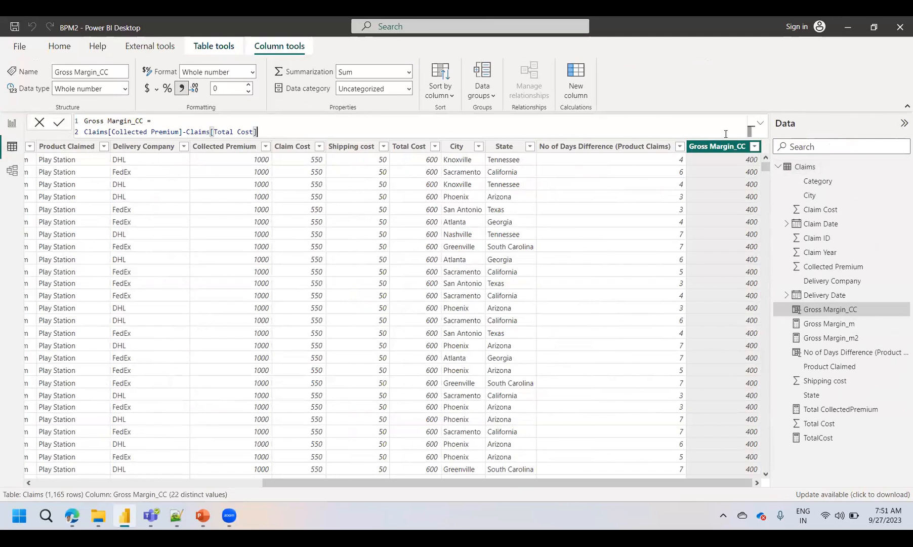
pyautogui.click(765, 180)
pyautogui.moveTo(784, 337); pyautogui.dragTo(753, 441)
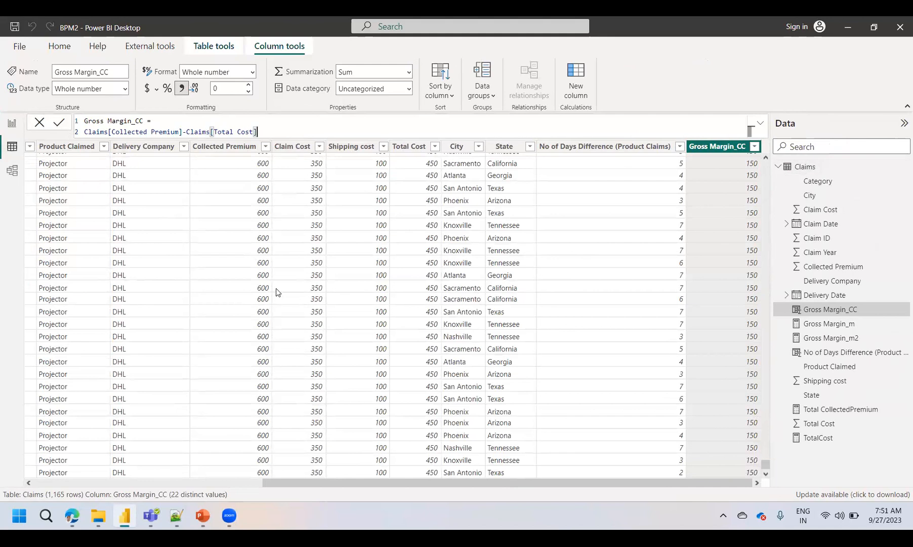
# Step: Review the DAX formulas of the Gross Margin_m, Total CollectedPremium and TotalCost measures
pyautogui.click(10, 127)
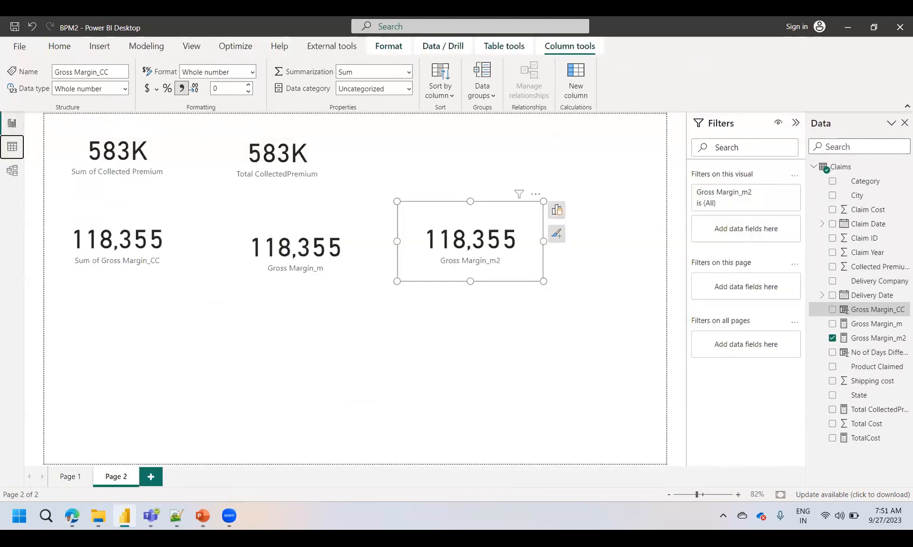
pyautogui.click(274, 243)
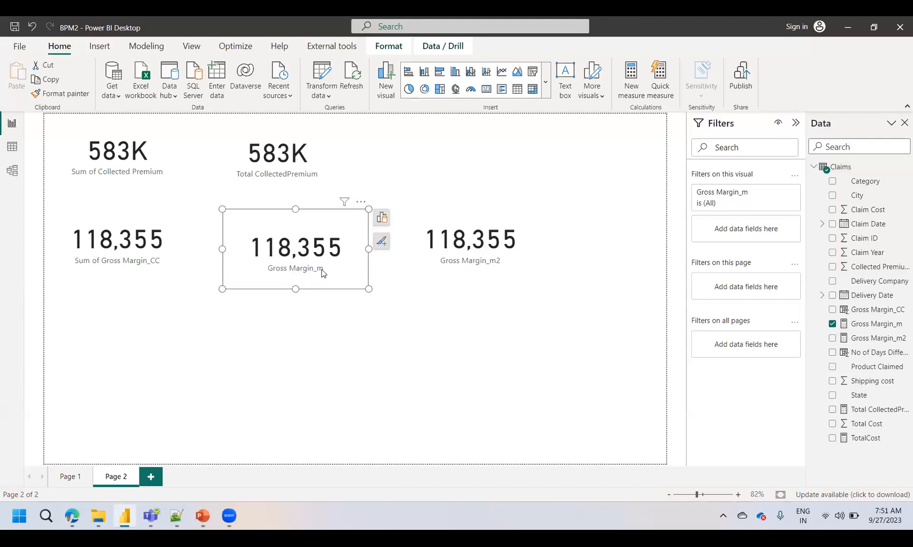
pyautogui.click(865, 324)
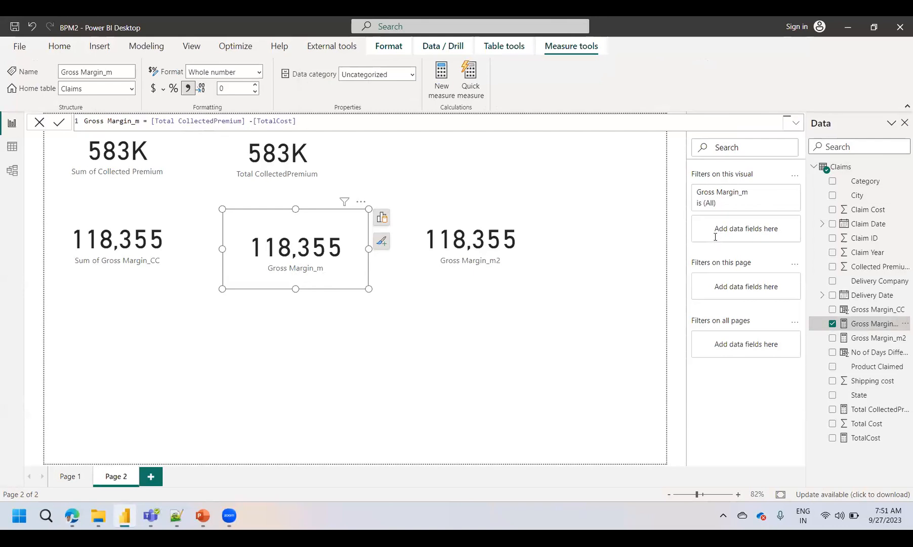
pyautogui.click(859, 410)
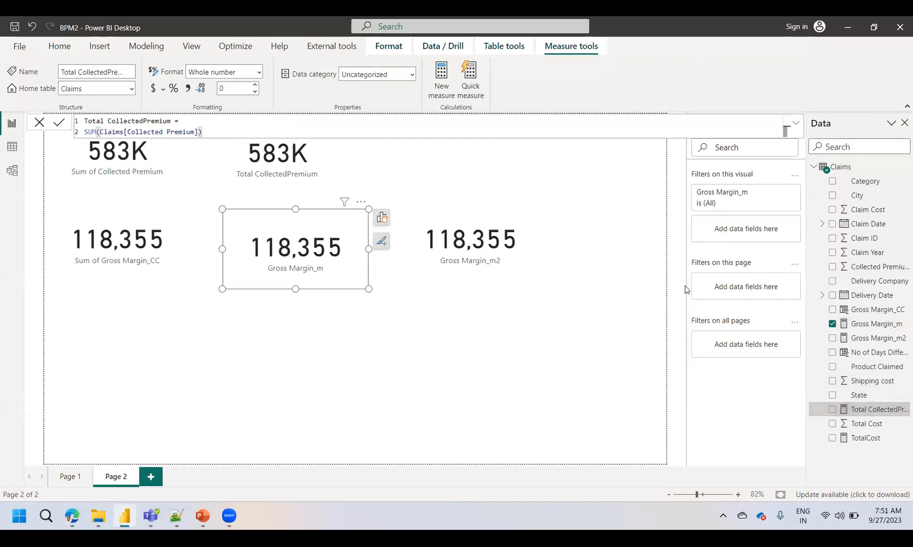
pyautogui.click(866, 439)
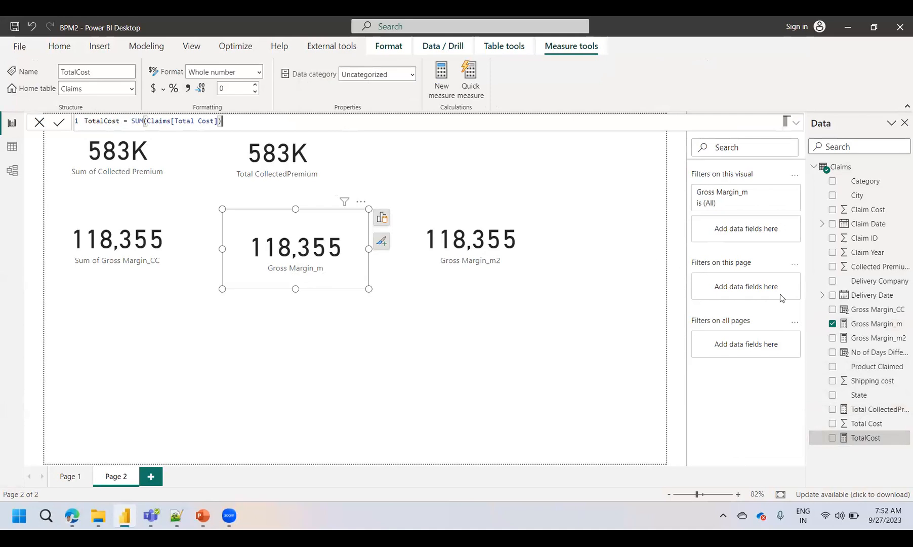
pyautogui.click(860, 326)
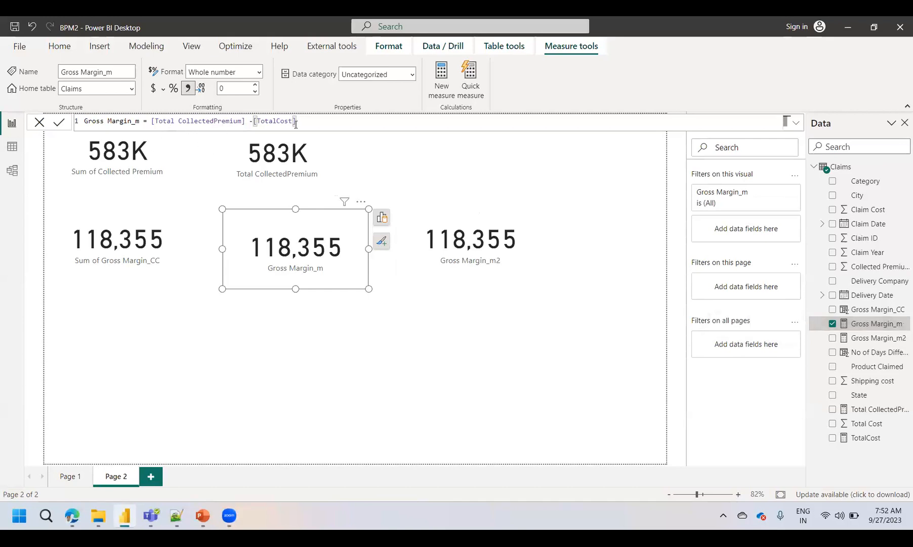
# Step: Examine the Gross Margin_m2 measure's SUMX formula, focusing on its Claims table argument
pyautogui.click(300, 244)
pyautogui.click(473, 249)
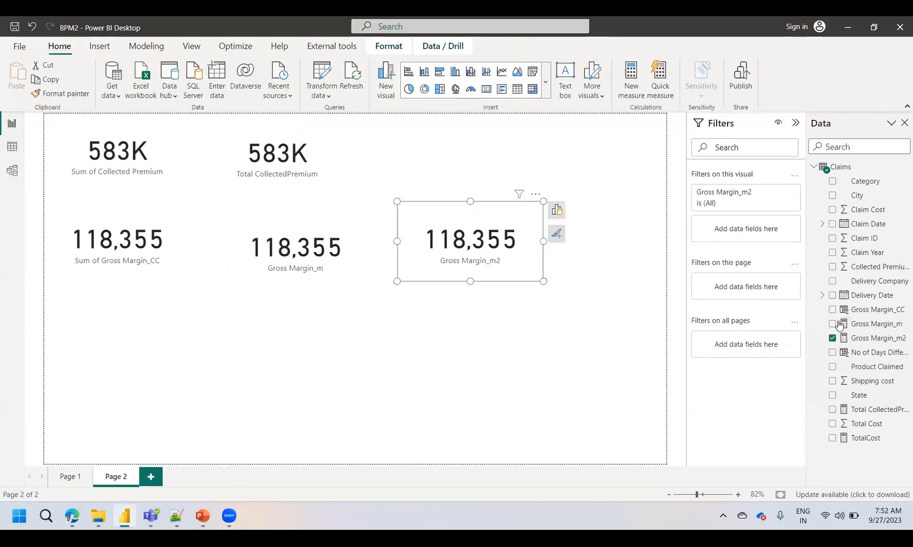
pyautogui.click(870, 343)
pyautogui.click(405, 124)
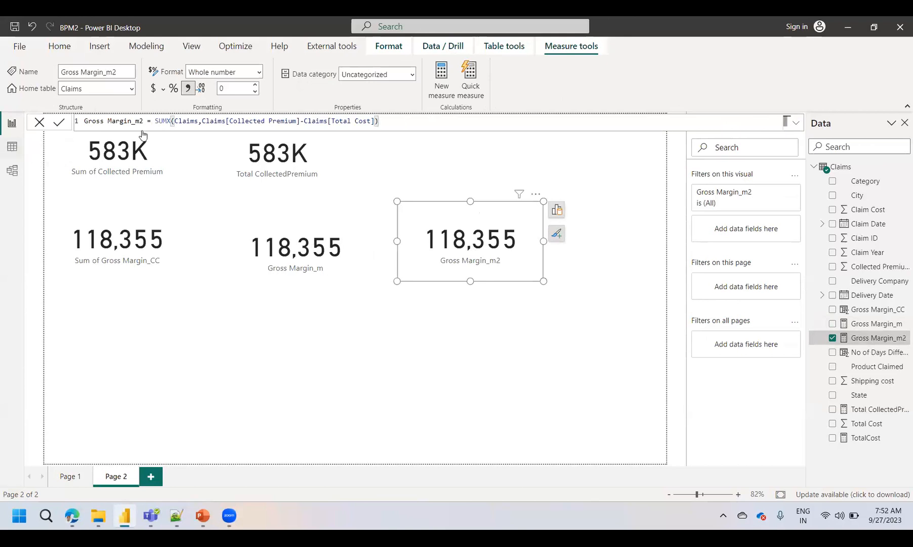
pyautogui.click(12, 146)
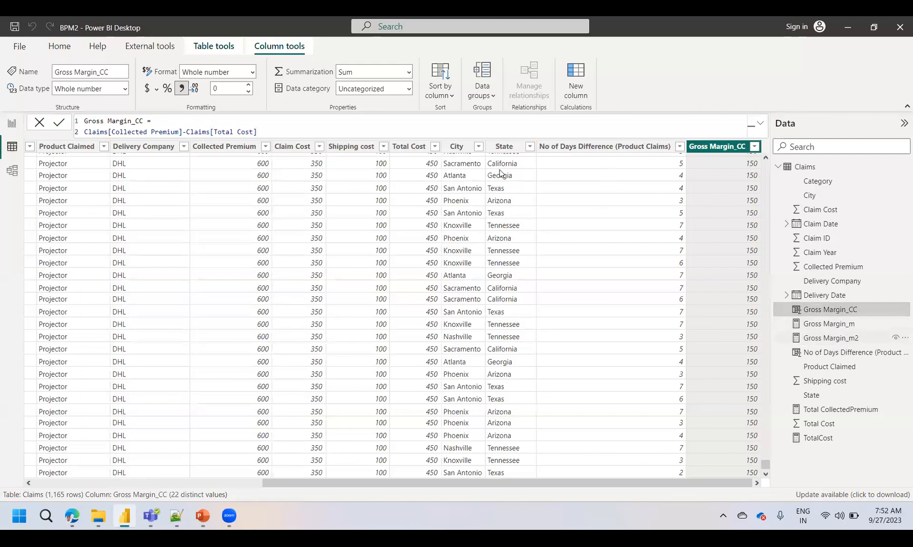
pyautogui.click(832, 337)
pyautogui.keyDown('ctrl'); pyautogui.scroll(4, 381, 125); pyautogui.keyUp('ctrl')
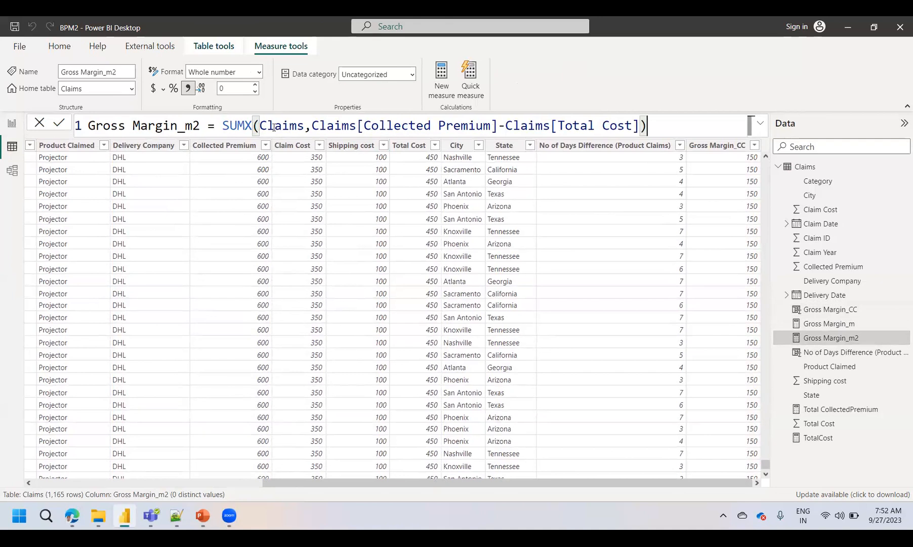
pyautogui.moveTo(253, 126); pyautogui.dragTo(248, 125)
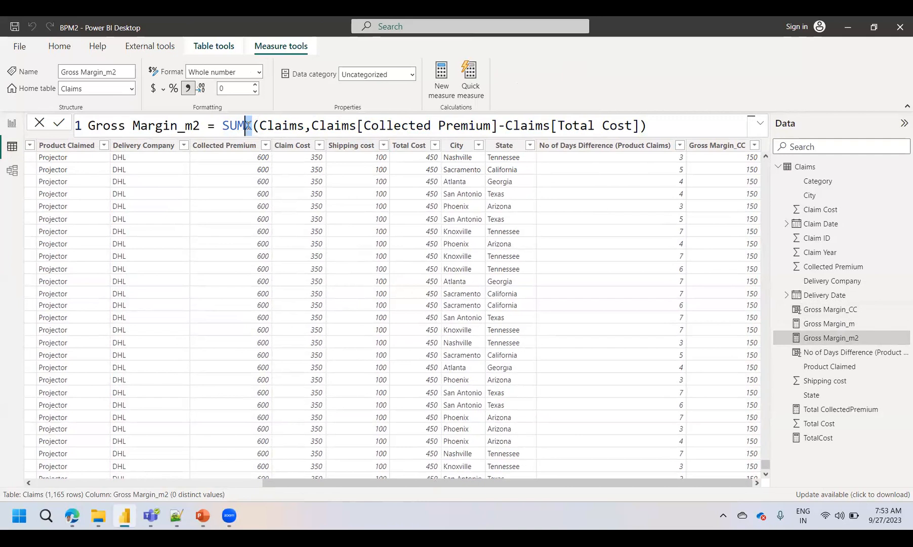
pyautogui.doubleClick(283, 125)
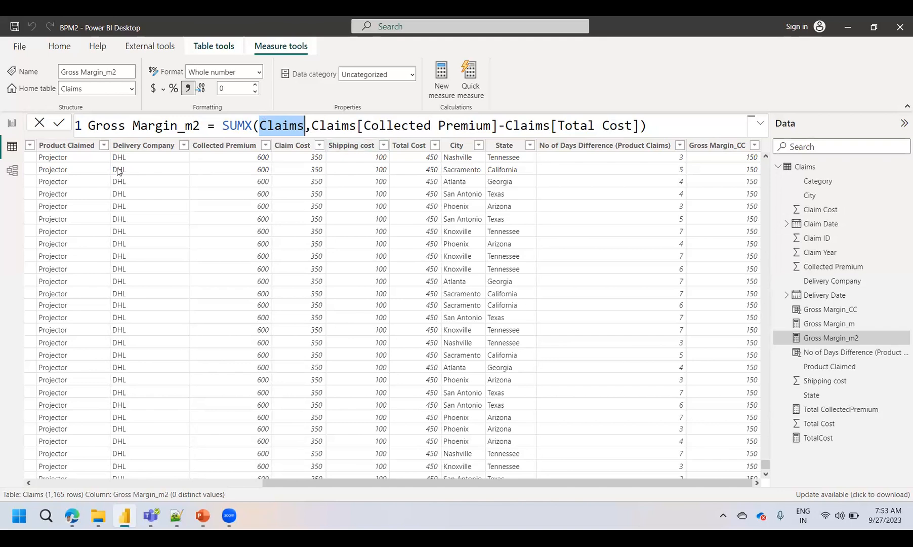
# Step: Compare the Gross Margin_m formula and read the presentation's gross margin percentage task and hint
pyautogui.click(12, 126)
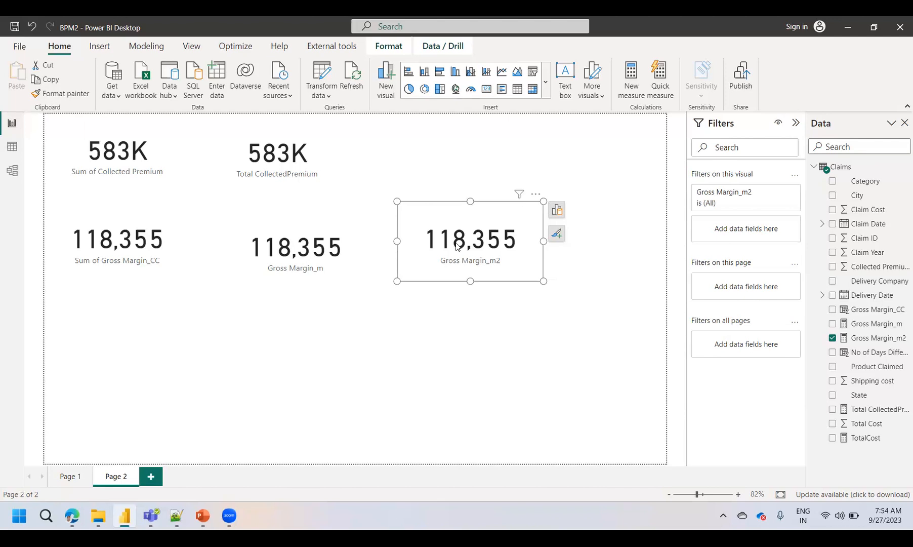
pyautogui.click(873, 327)
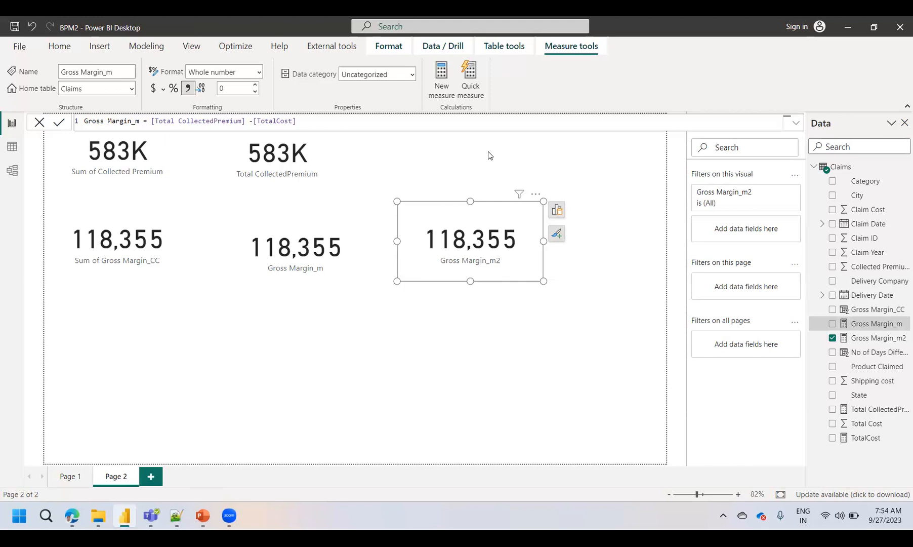
pyautogui.click(12, 152)
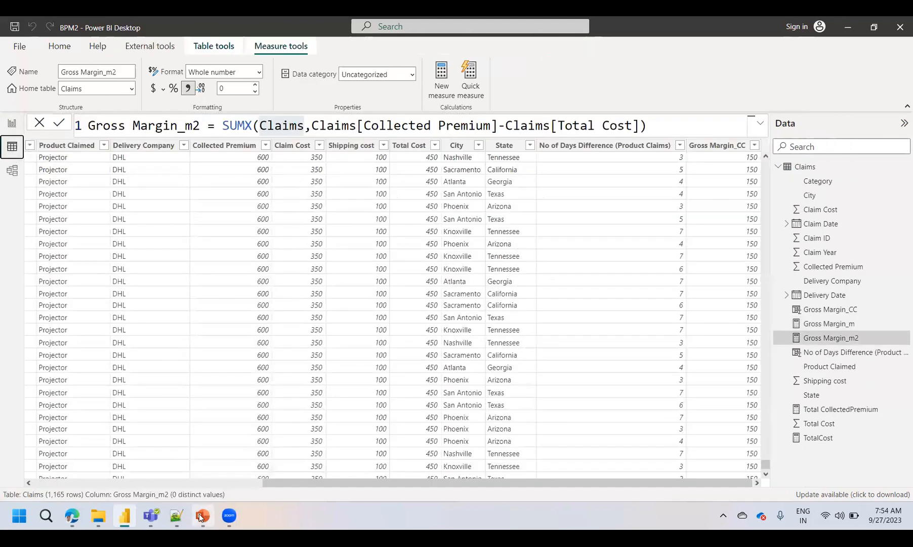
pyautogui.click(202, 515)
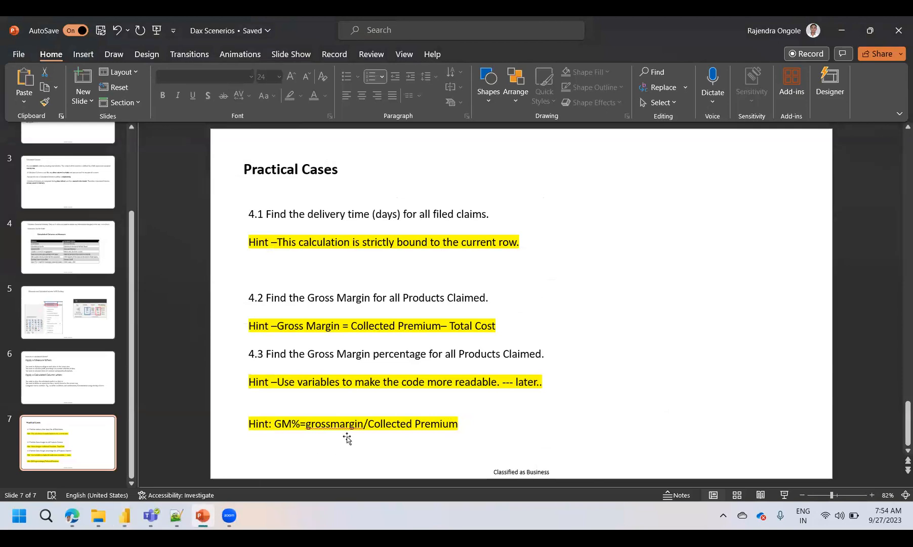
pyautogui.click(202, 523)
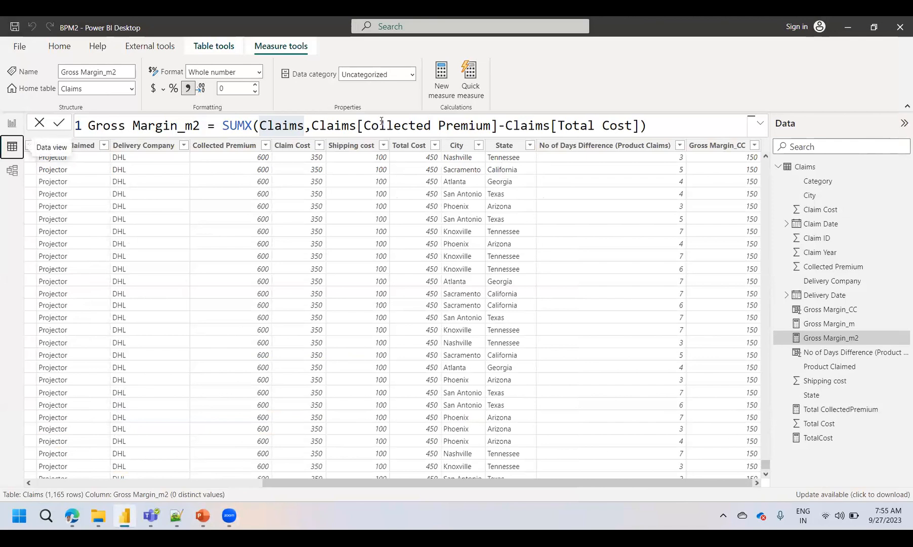
# Step: Add a new calculated column to the Claims table and name it GM%_cc
pyautogui.click(211, 46)
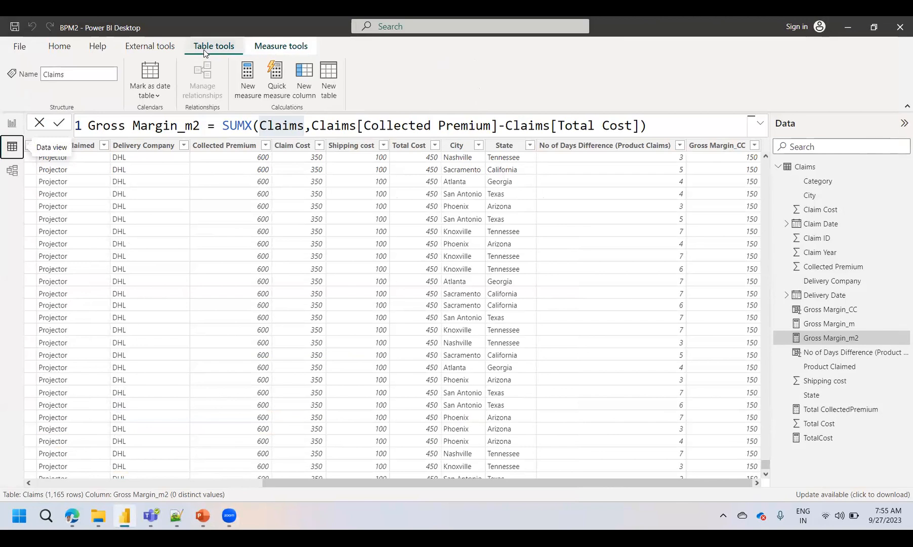
pyautogui.click(310, 95)
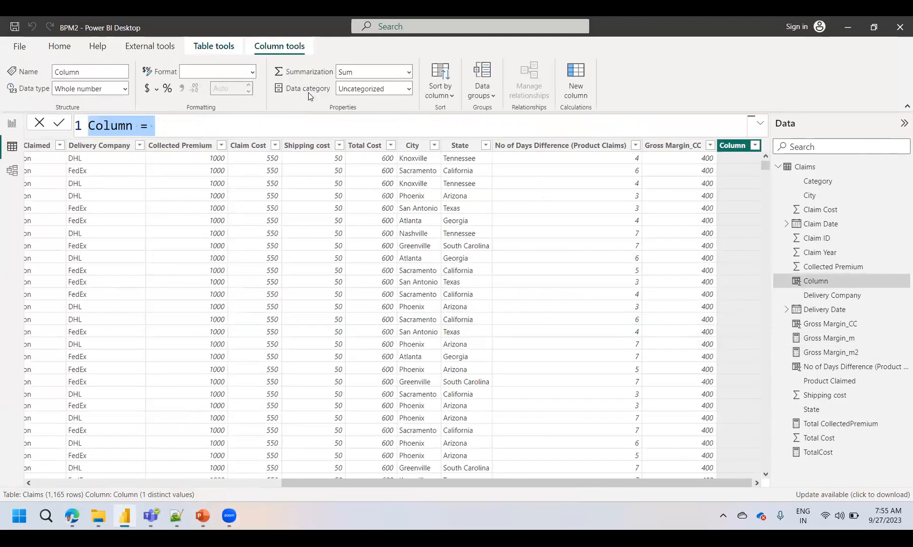
pyautogui.write('GM')
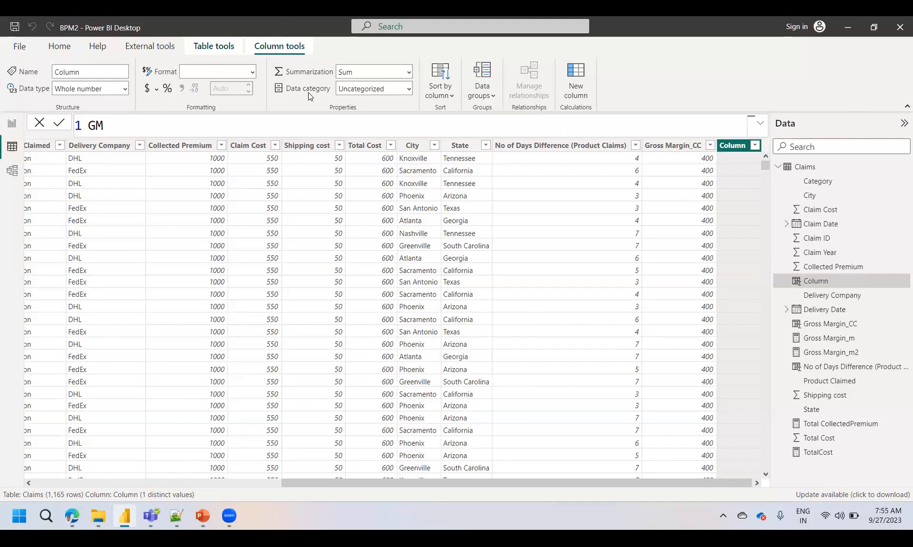
pyautogui.write('%_cc=')
pyautogui.hotkey('shift', 'Return')
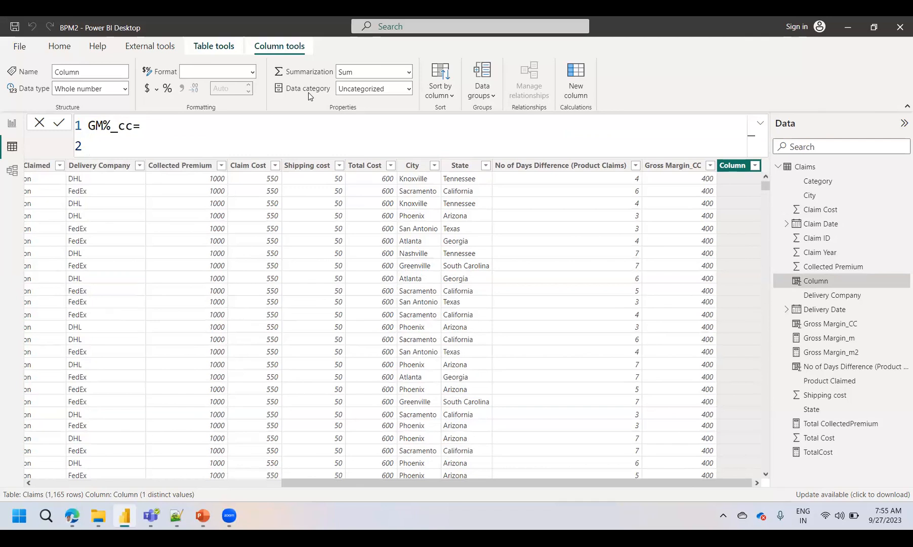
# Step: Define GM%_cc as Claims[Gross Margin_CC]/Claims[Collected Premium] and commit the column
pyautogui.write('gros')
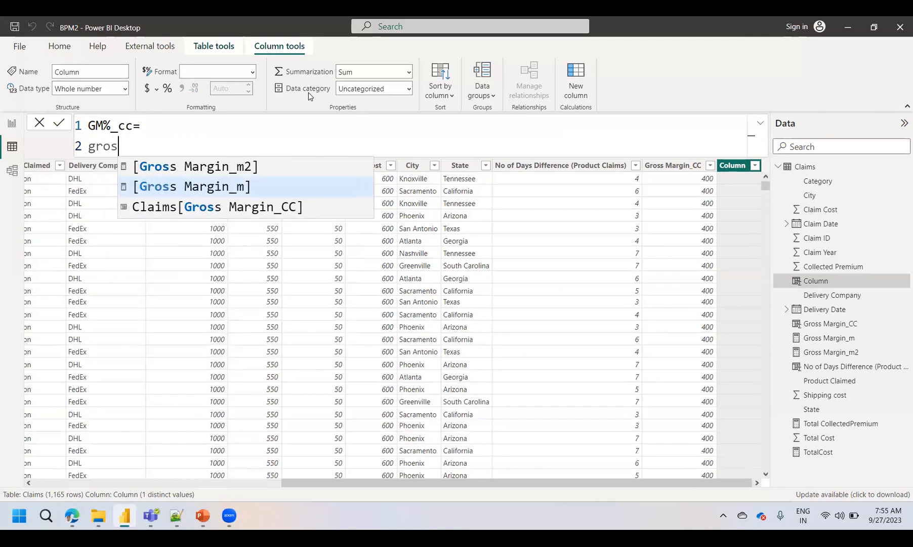
pyautogui.press('Down')
pyautogui.press('Tab')
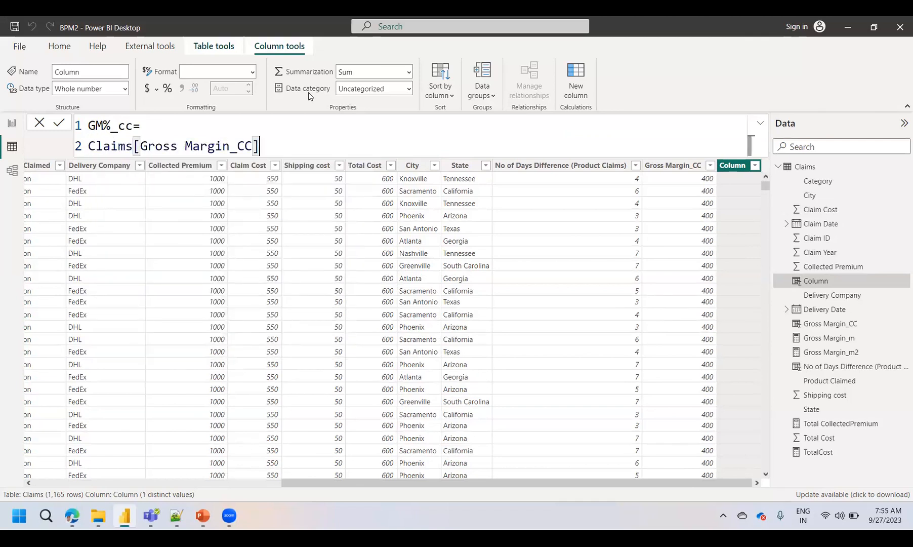
pyautogui.write('/')
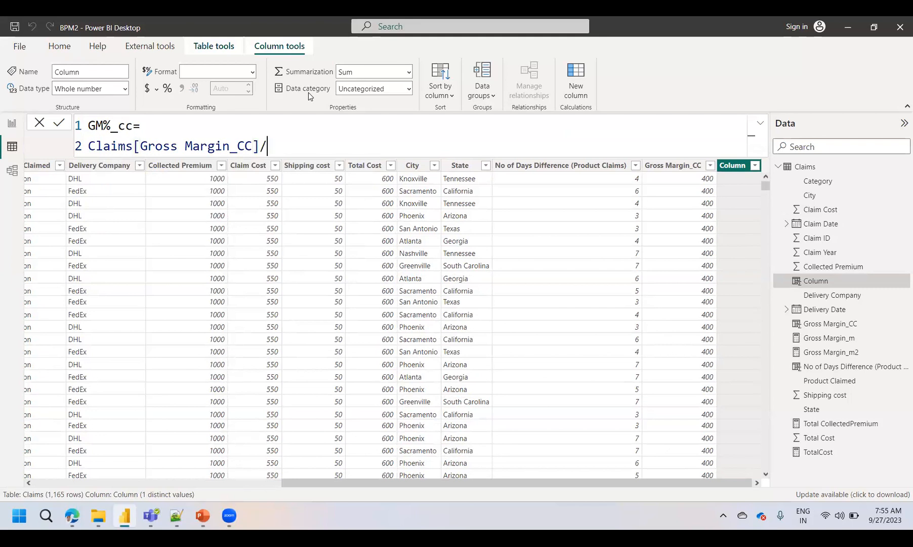
pyautogui.write('coll')
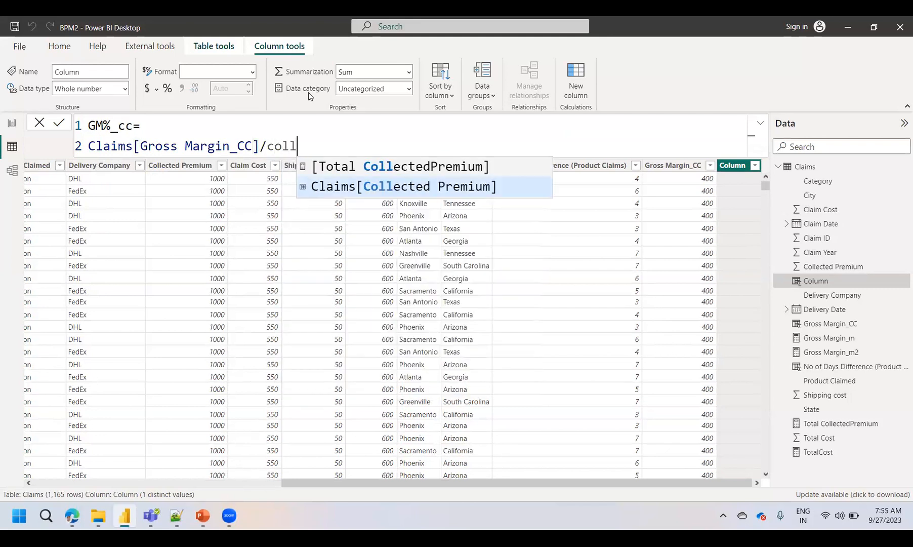
pyautogui.press('Tab')
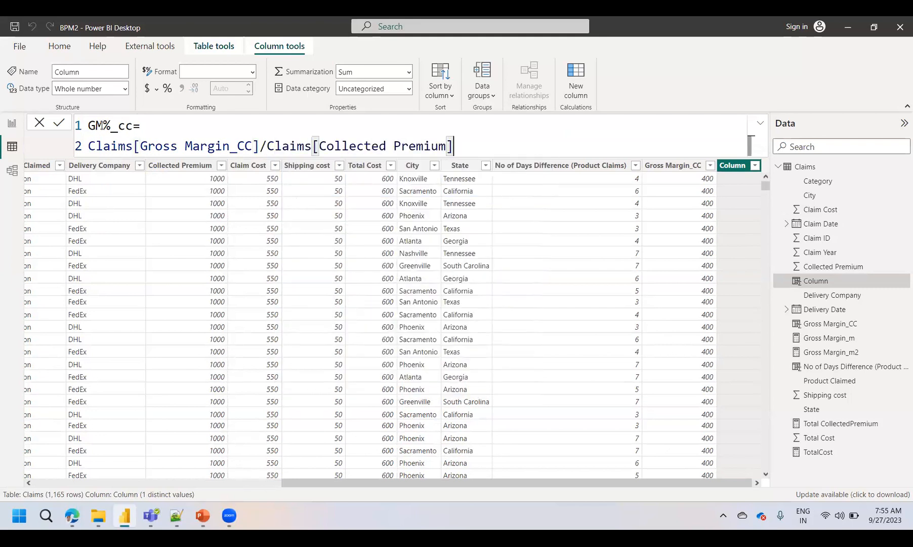
pyautogui.click(60, 122)
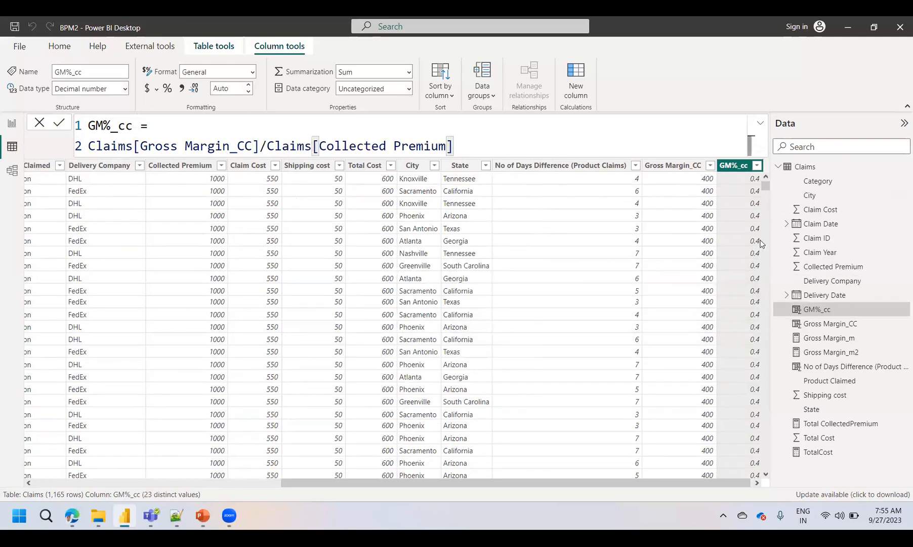
# Step: Add a Product Claimed table visual below the cards on the report page and enlarge it
pyautogui.click(7, 127)
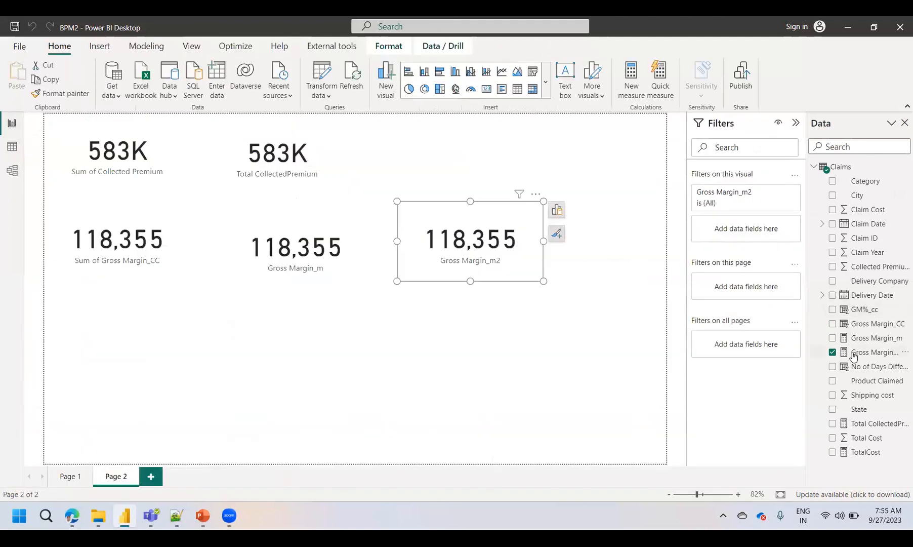
pyautogui.moveTo(870, 381); pyautogui.dragTo(171, 311)
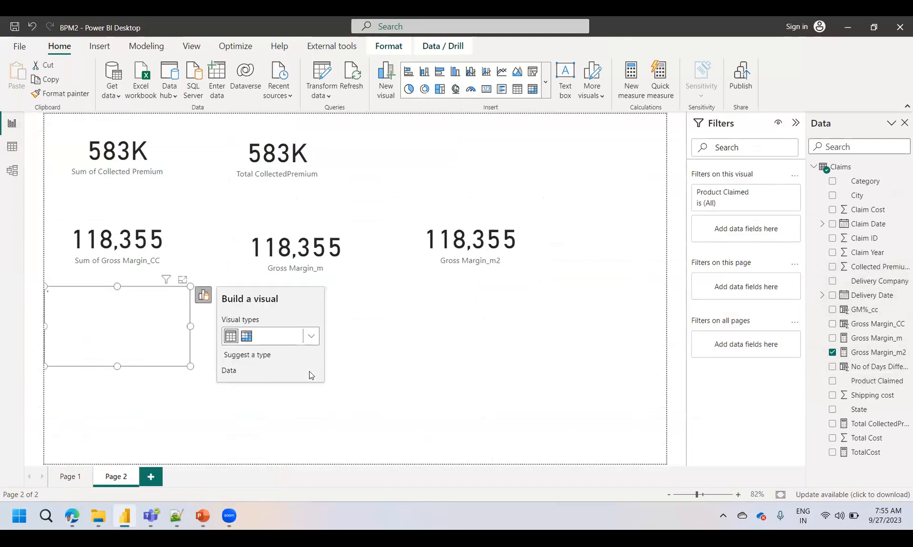
pyautogui.moveTo(190, 365); pyautogui.dragTo(282, 475)
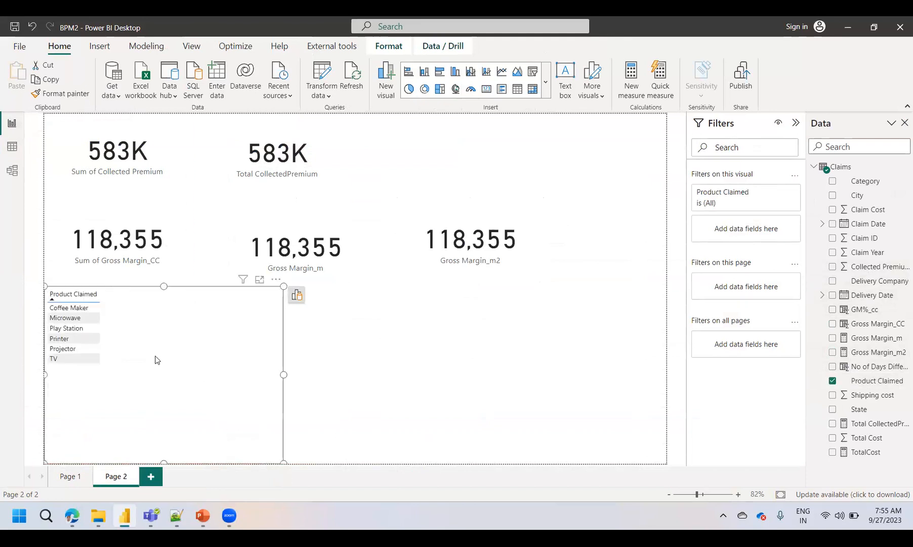
pyautogui.moveTo(154, 359); pyautogui.dragTo(181, 379)
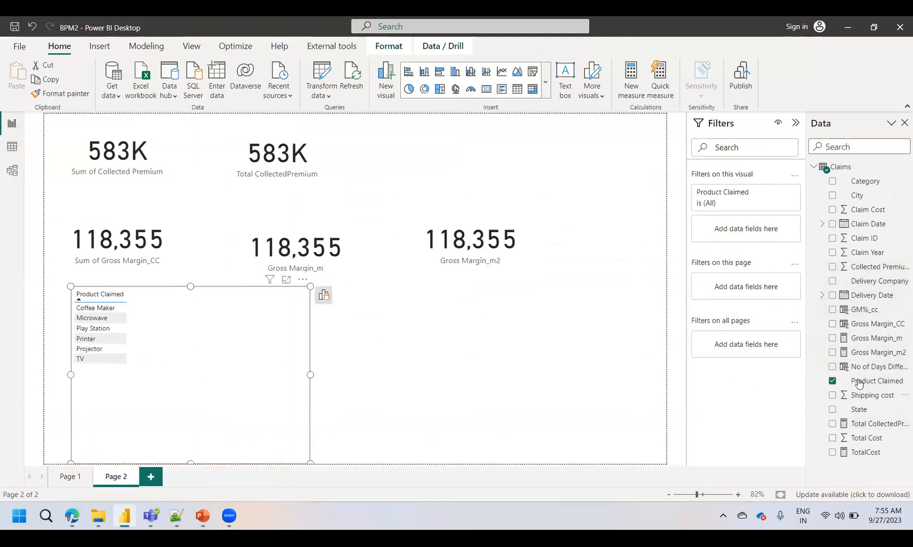
# Step: Add GM%_cc to the Product Claimed visual, switch it back to a table visual, and reposition it on the page
pyautogui.moveTo(861, 311); pyautogui.dragTo(205, 321)
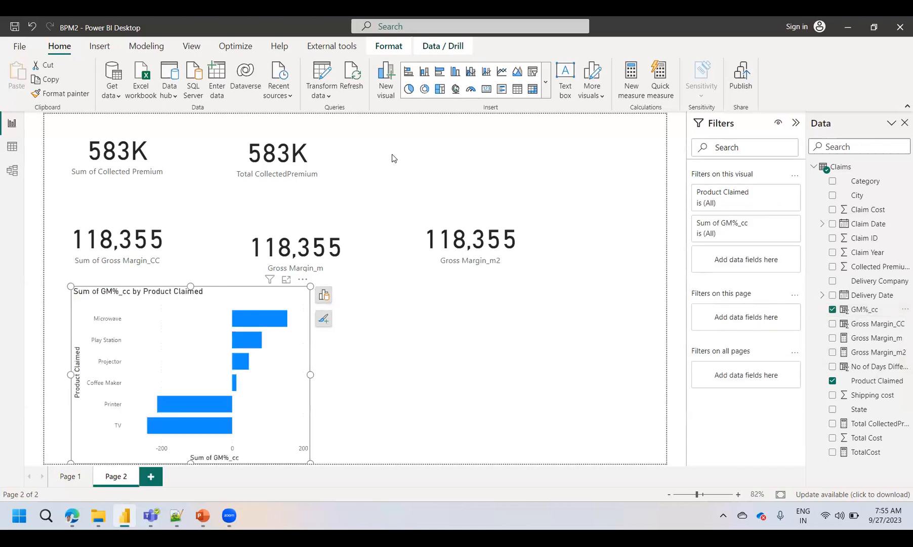
pyautogui.click(324, 295)
pyautogui.click(430, 337)
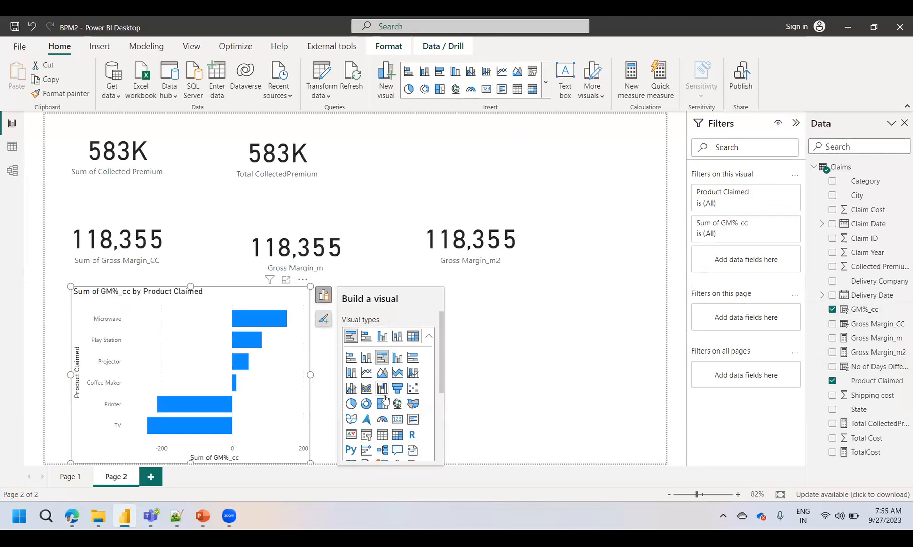
pyautogui.click(382, 436)
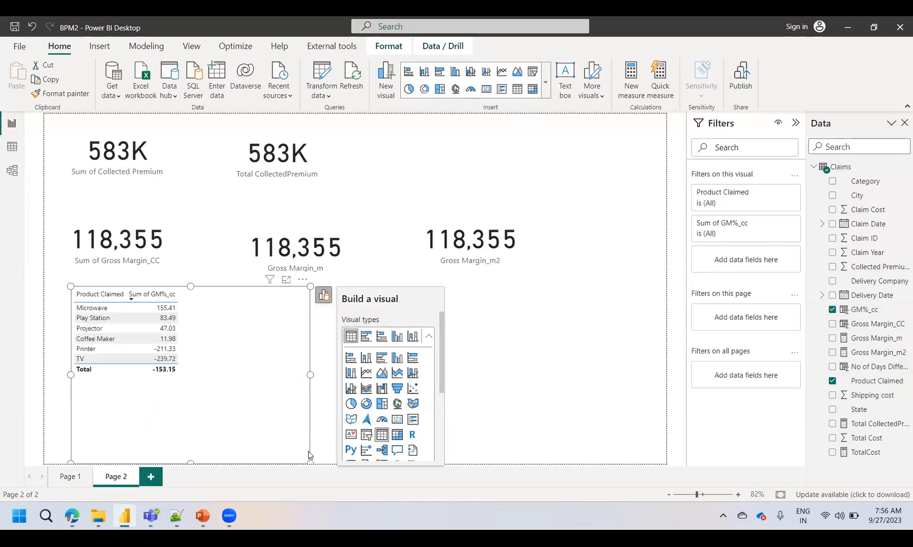
pyautogui.moveTo(307, 461); pyautogui.dragTo(319, 448)
pyautogui.moveTo(241, 367); pyautogui.dragTo(271, 398)
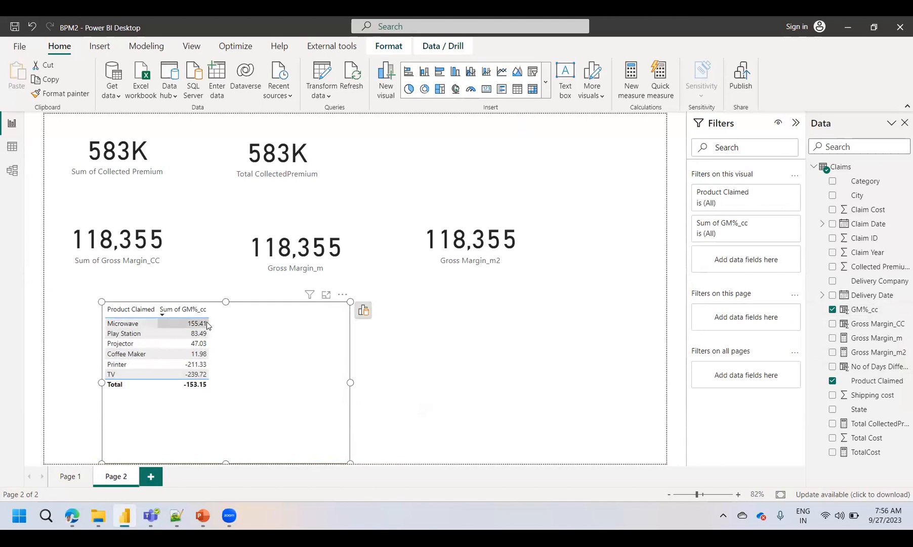
# Step: Format the GM%_cc column as a percentage and inspect the table in focus mode before returning to the report
pyautogui.click(863, 310)
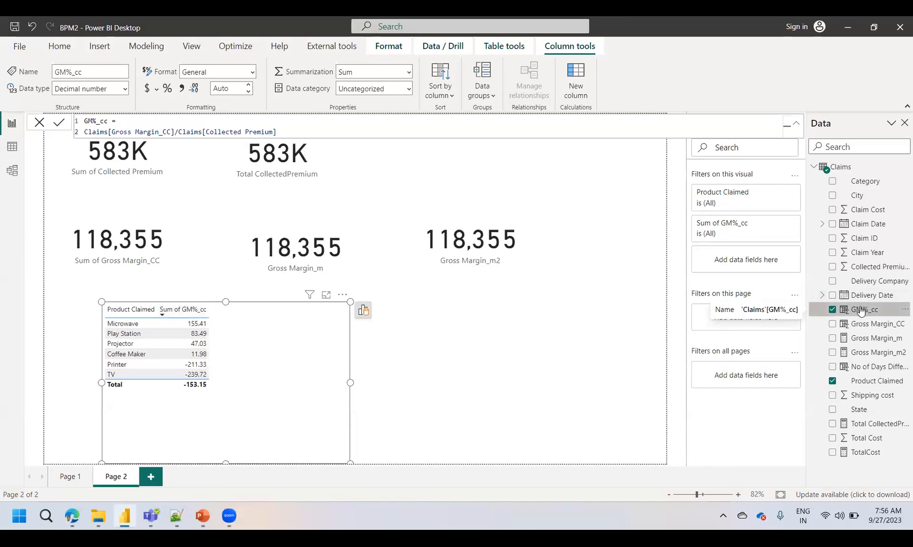
pyautogui.click(167, 89)
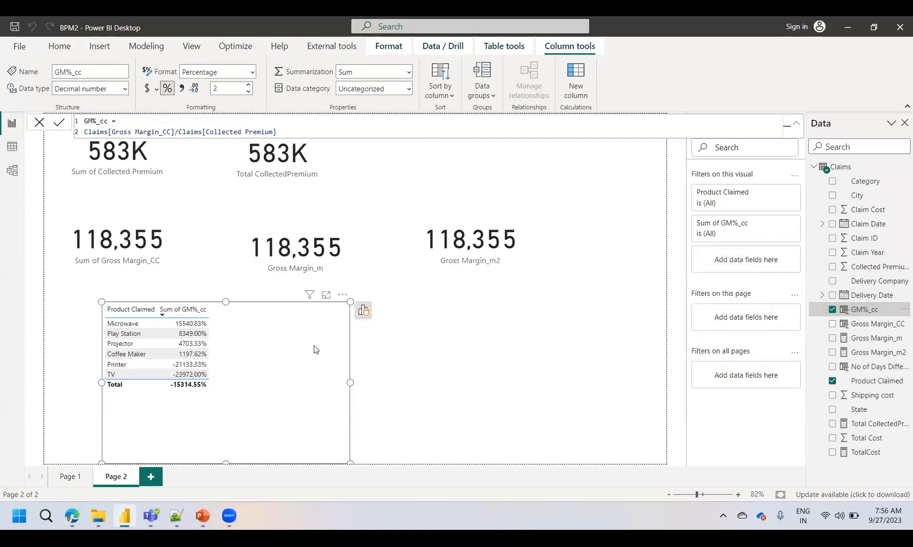
pyautogui.click(326, 295)
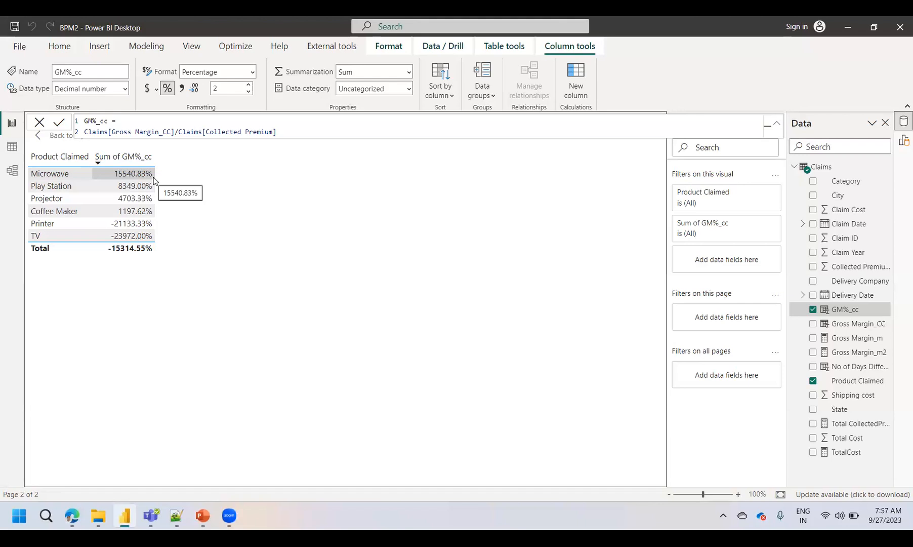
pyautogui.click(40, 126)
pyautogui.click(39, 135)
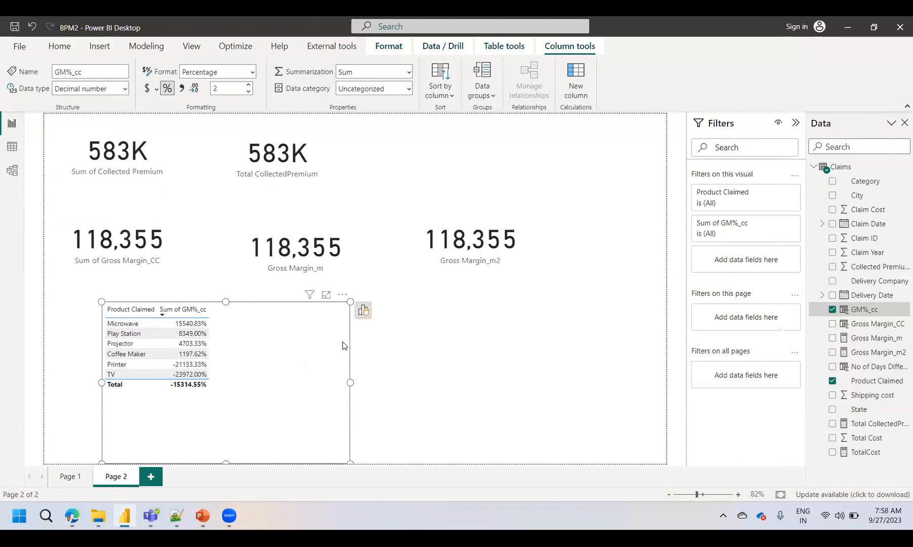
# Step: Create a new measure GM%_m = [Gross Margin_m2]/[Total CollectedPremium] and commit it
pyautogui.click(59, 45)
pyautogui.click(631, 90)
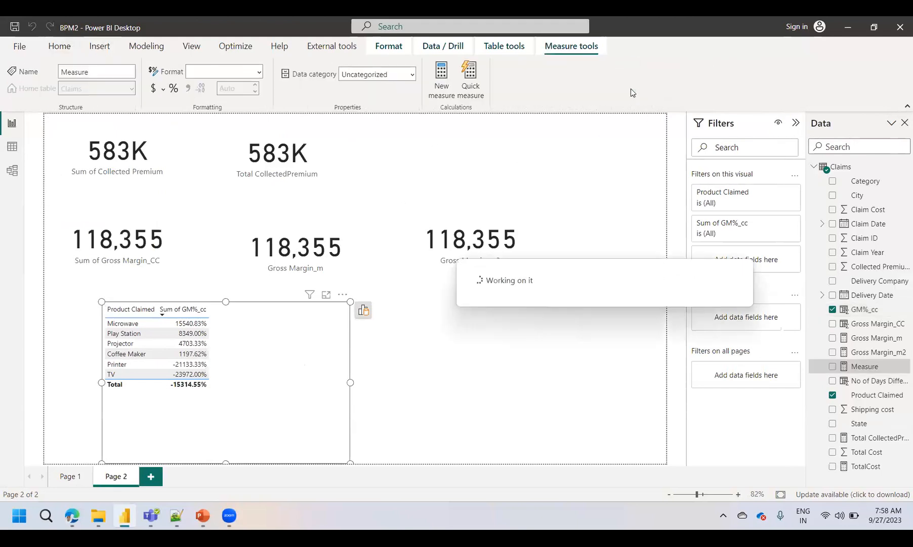
pyautogui.write('Gm')
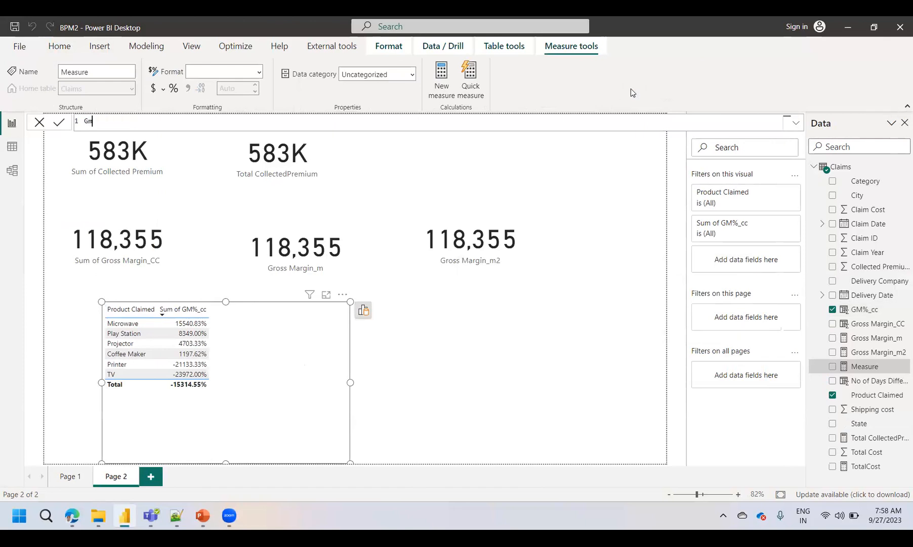
pyautogui.press('BackSpace')
pyautogui.write('M%_m= gr')
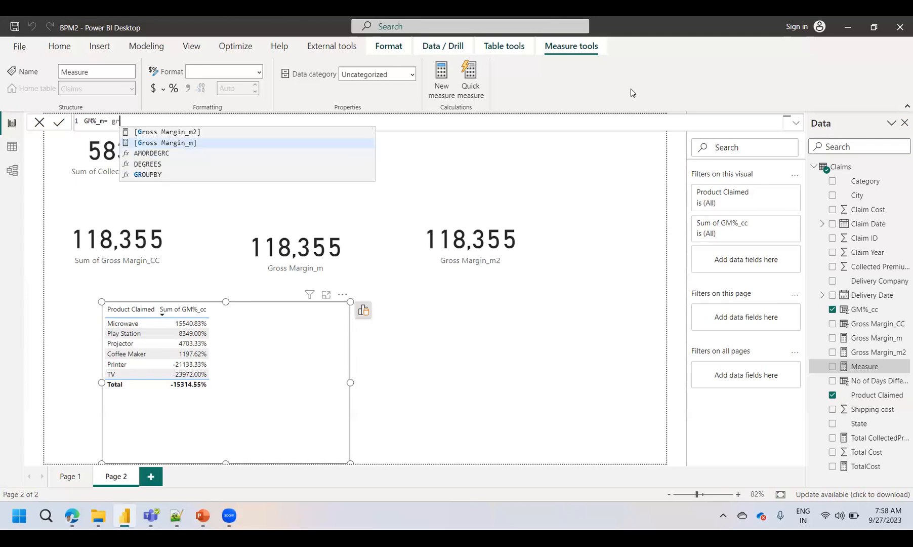
pyautogui.press('Tab')
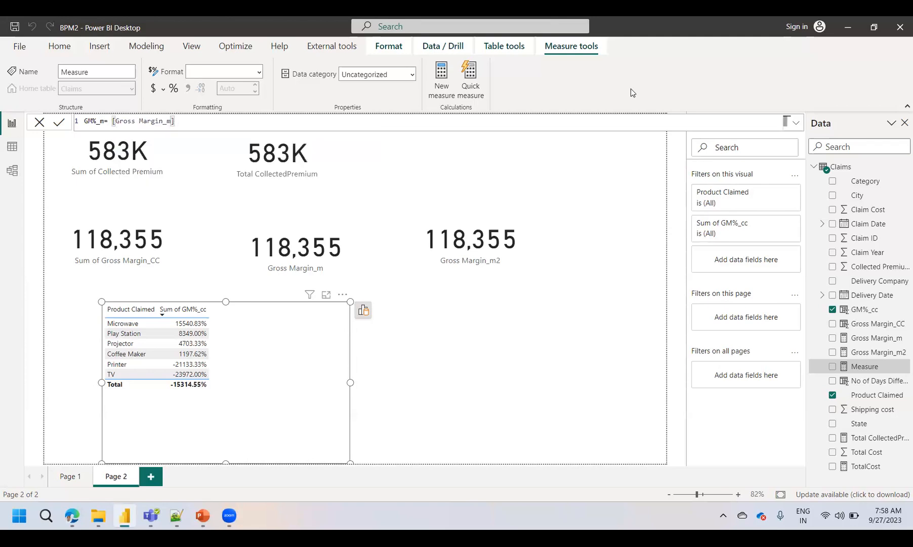
pyautogui.press('BackSpace')
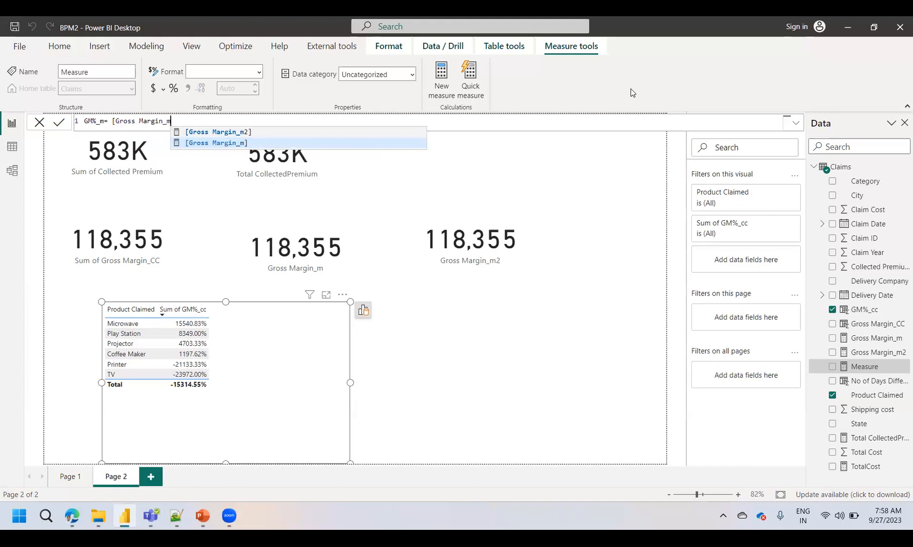
pyautogui.write('2')
pyautogui.press('Tab')
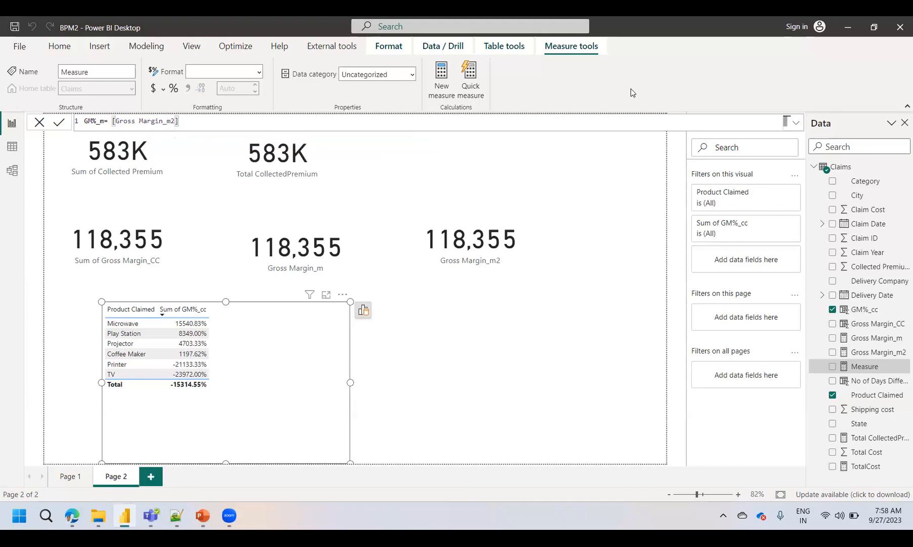
pyautogui.write('/tot')
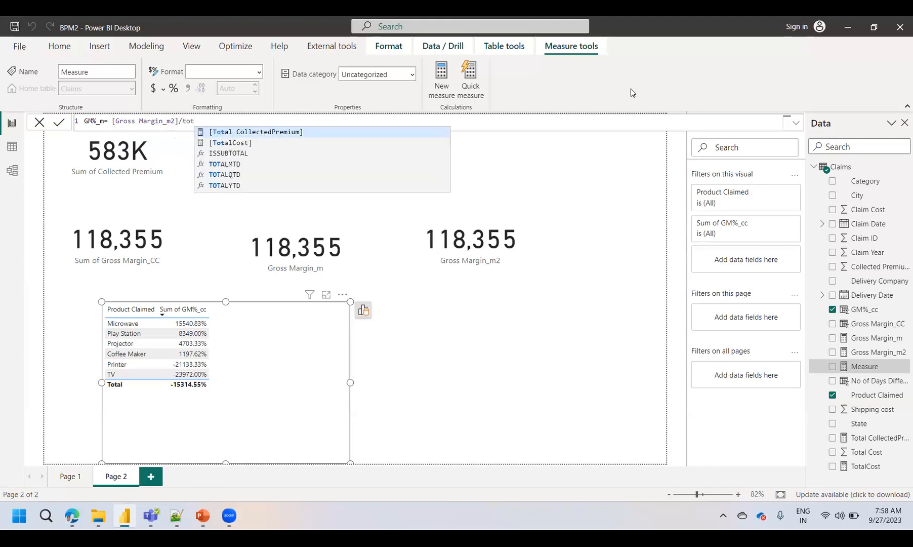
pyautogui.press('Tab')
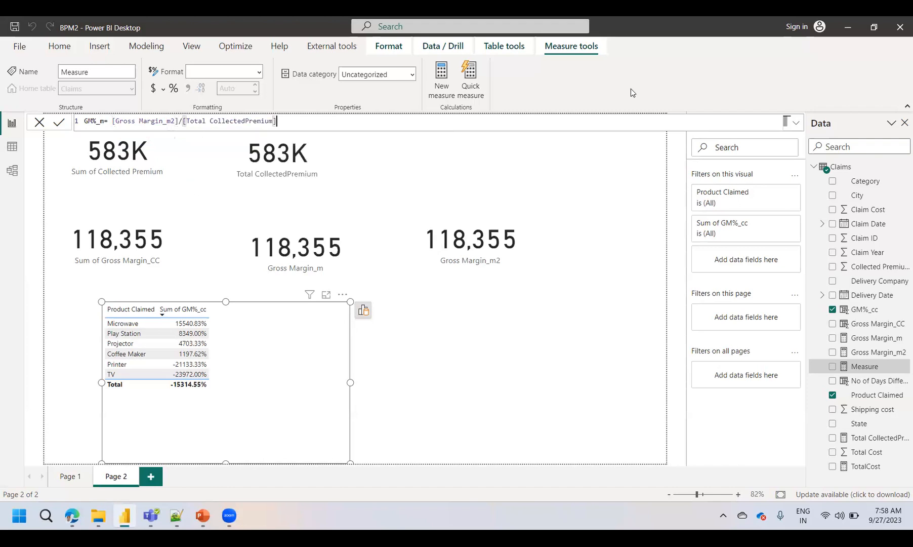
pyautogui.click(60, 124)
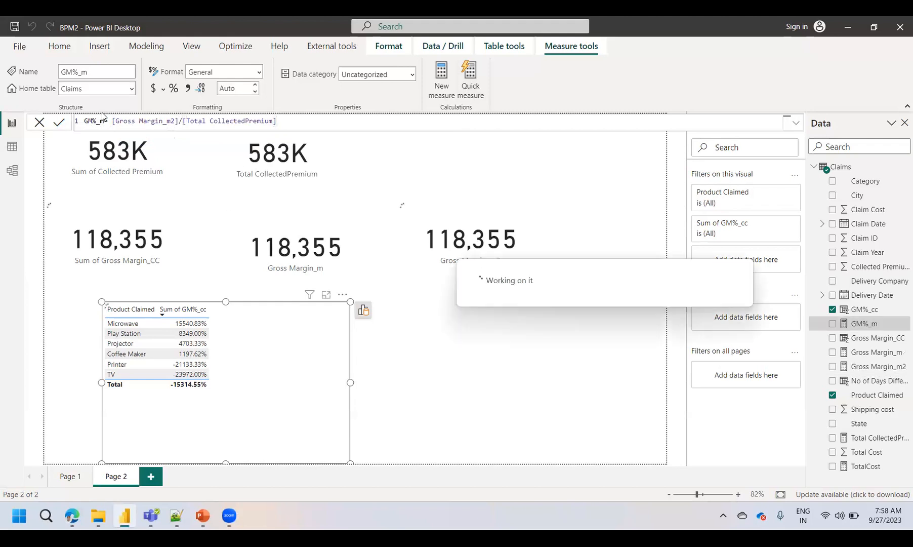
# Step: Rewrite GM%_m as DIVIDE( [Gross Margin_m2],[Total CollectedPremium]) and commit the measure
pyautogui.click(183, 121)
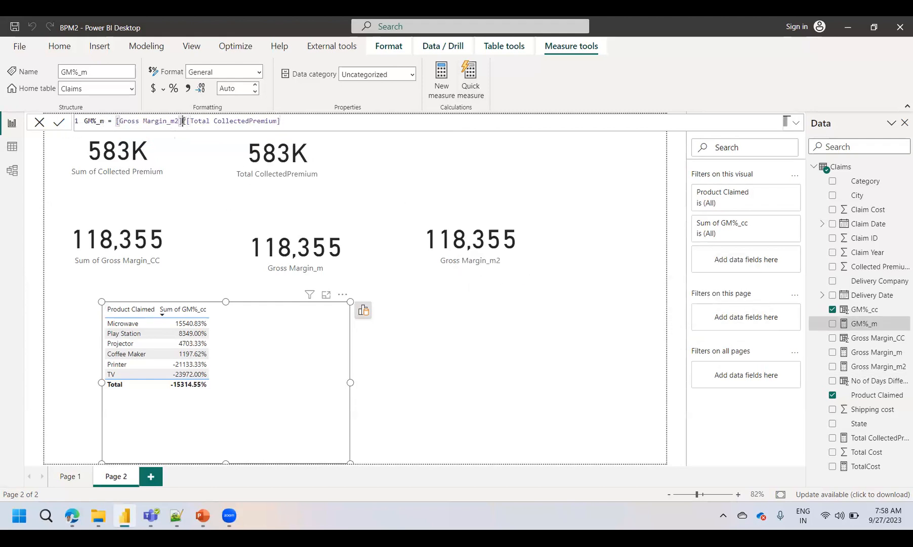
pyautogui.click(11, 148)
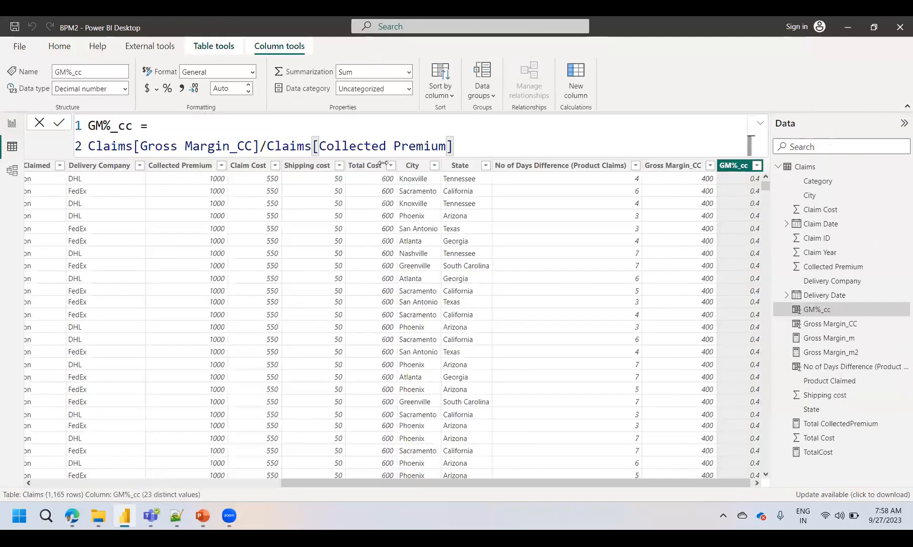
pyautogui.click(812, 323)
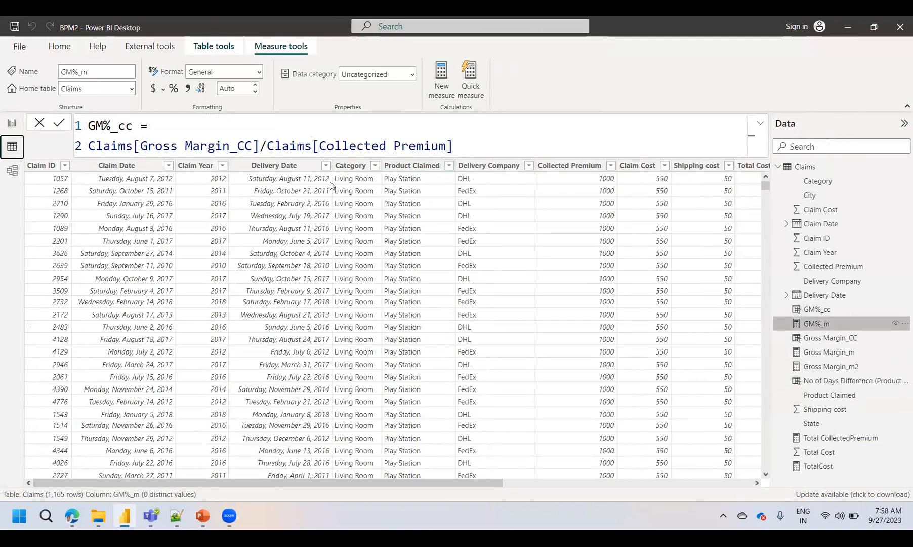
pyautogui.click(284, 129)
pyautogui.hotkey('shift', 'Left')
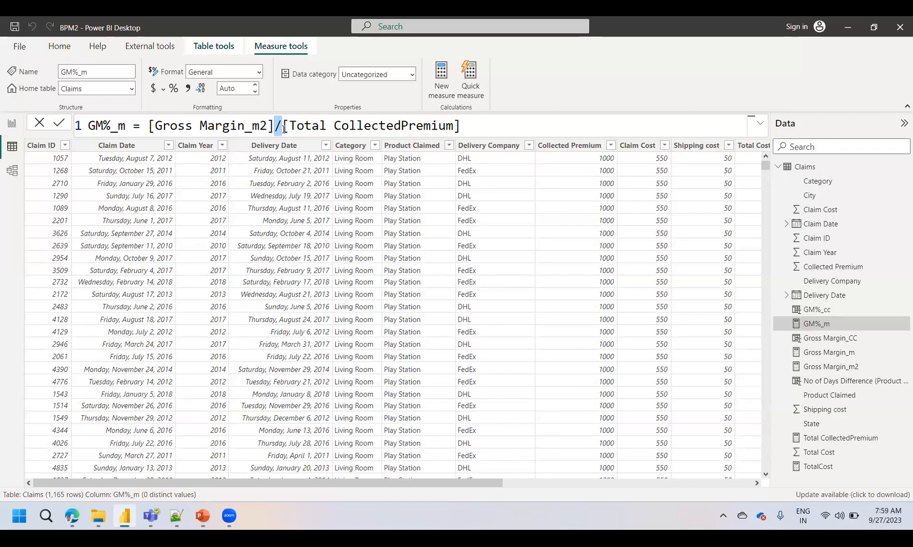
pyautogui.write(',')
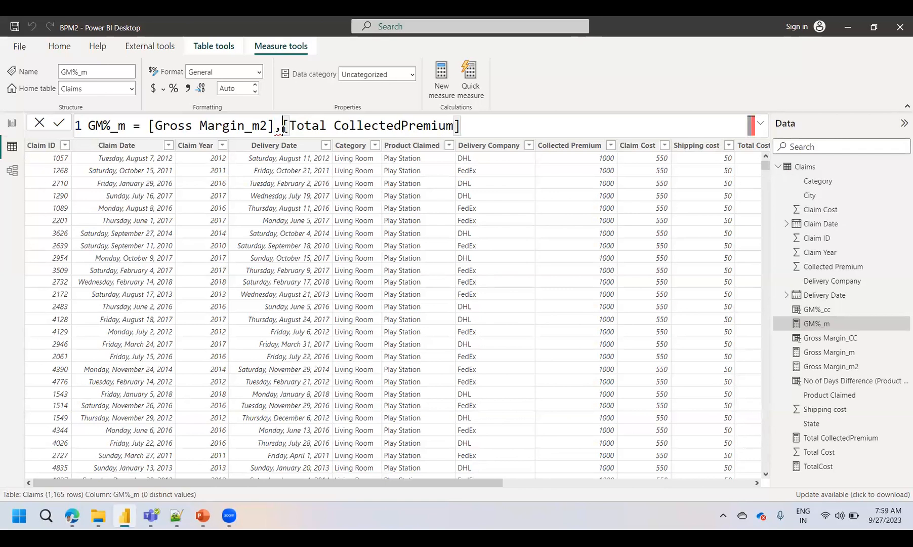
pyautogui.click(145, 127)
pyautogui.press('BackSpace')
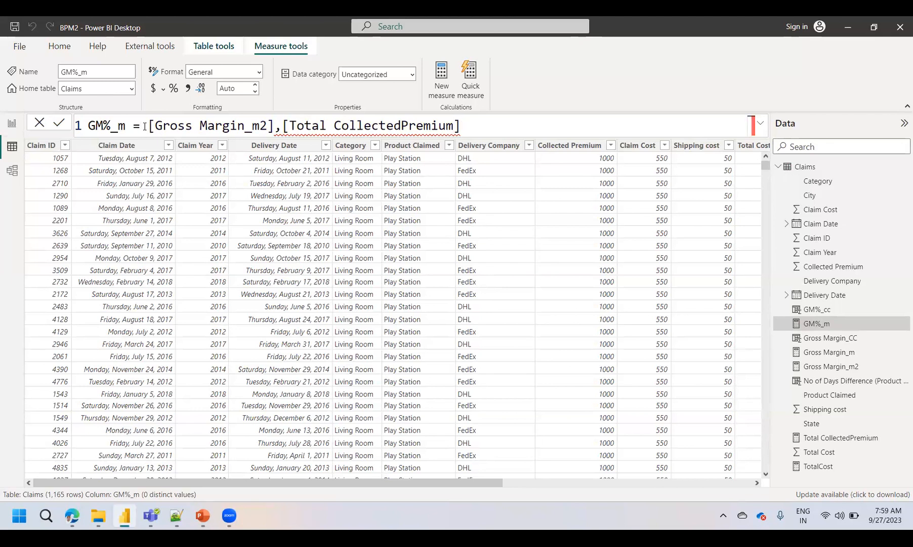
pyautogui.write('divi')
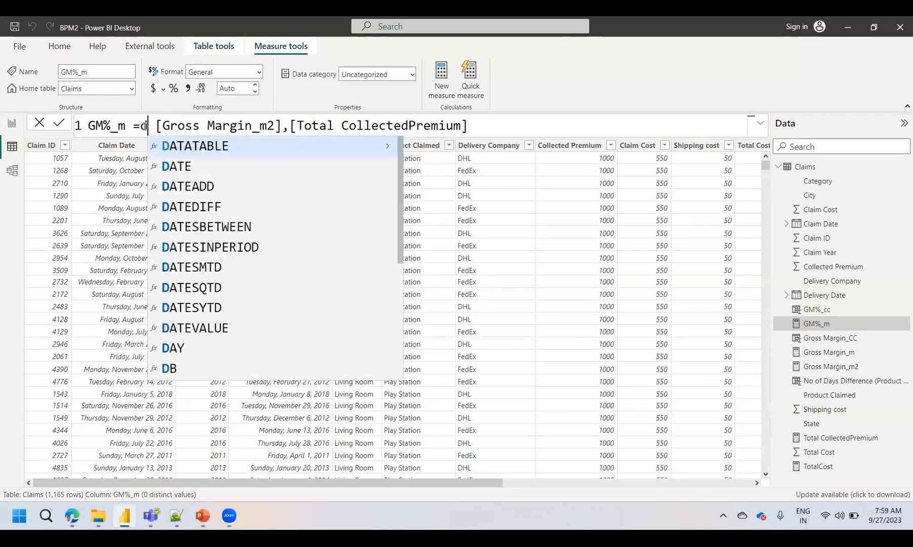
pyautogui.press('Tab')
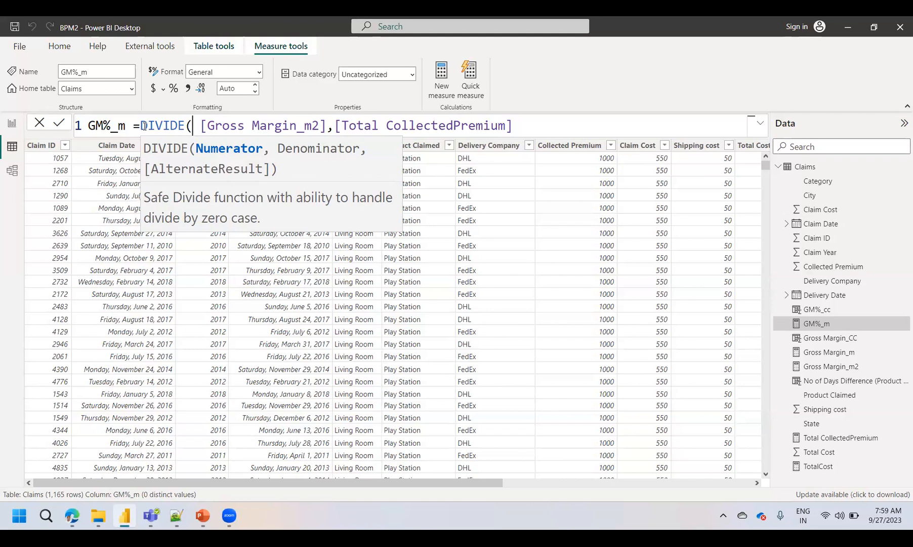
pyautogui.click(536, 127)
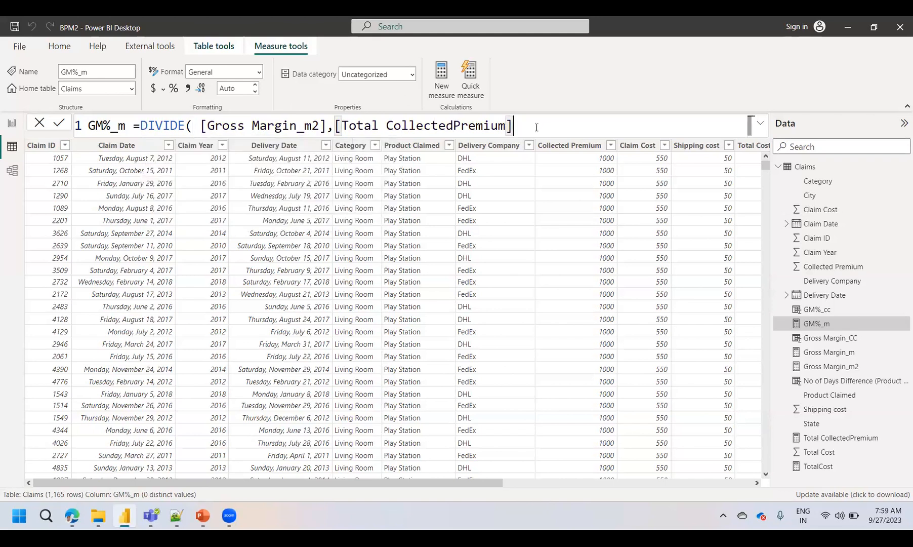
pyautogui.write(')')
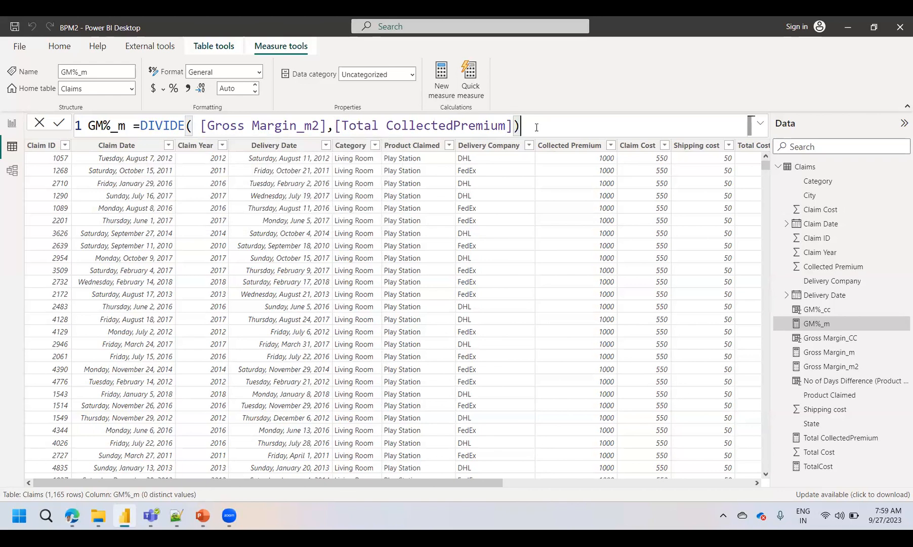
pyautogui.click(61, 124)
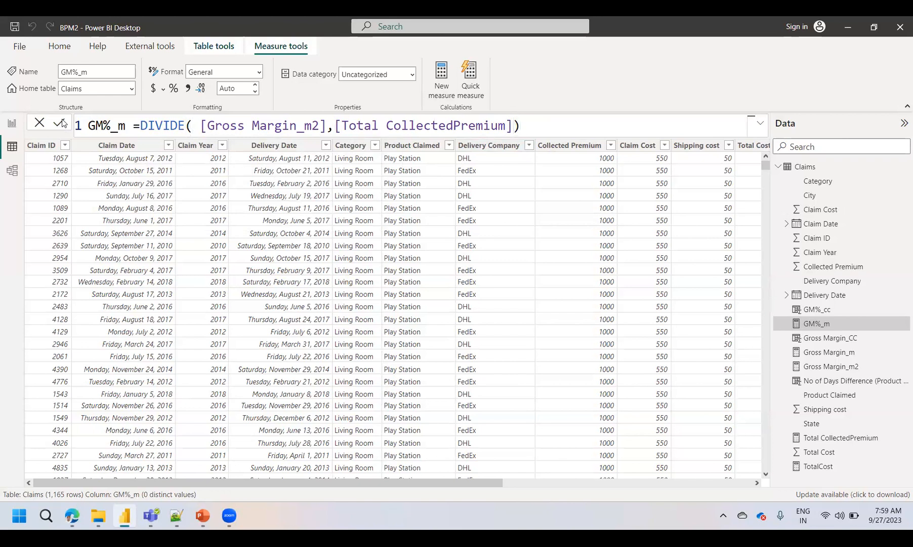
# Step: Add the GM%_m measure to the Product Claimed table visual and select the measure
pyautogui.click(13, 124)
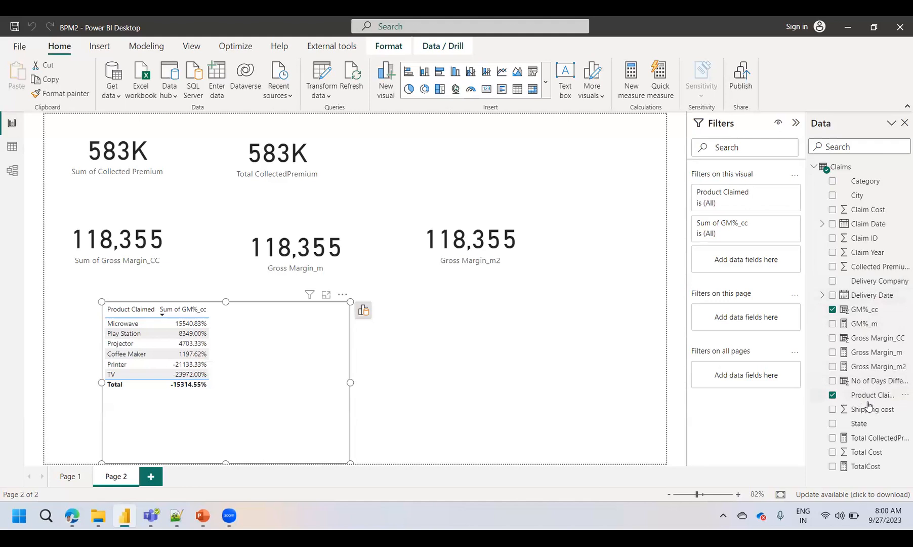
pyautogui.moveTo(860, 324); pyautogui.dragTo(308, 345)
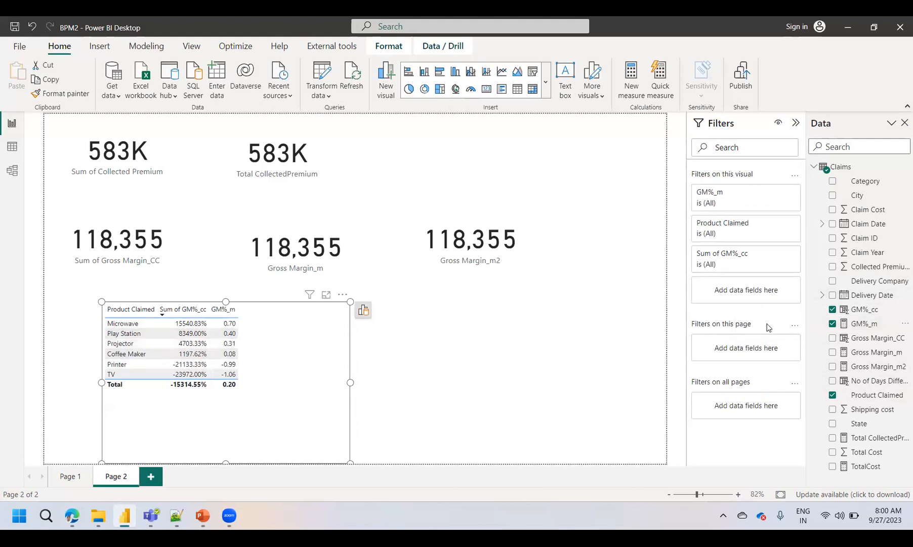
pyautogui.click(873, 327)
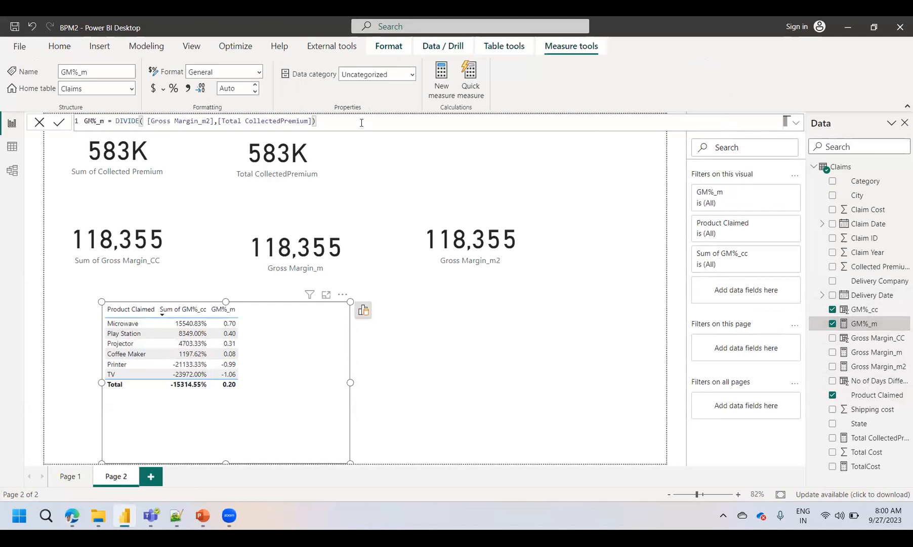
pyautogui.write('*100')
pyautogui.press('BackSpace')
pyautogui.press('BackSpace')
pyautogui.press('BackSpace')
pyautogui.press('BackSpace')
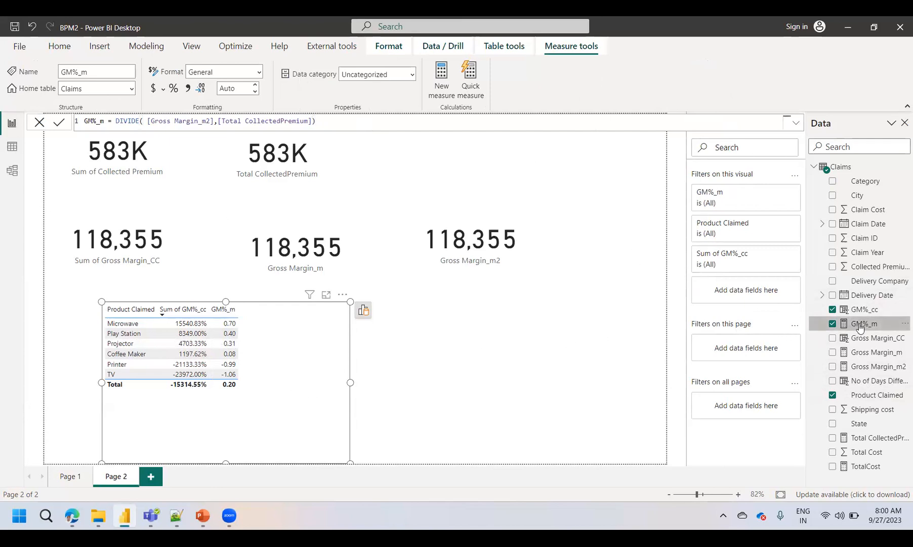
# Step: Format GM%_m as a percentage and review the table in focus mode and the measure's formula
pyautogui.click(174, 88)
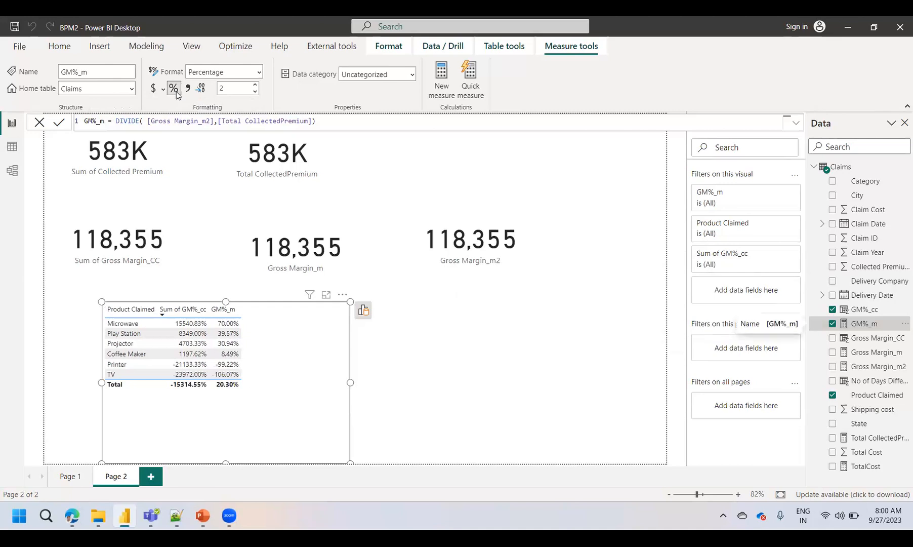
pyautogui.click(327, 295)
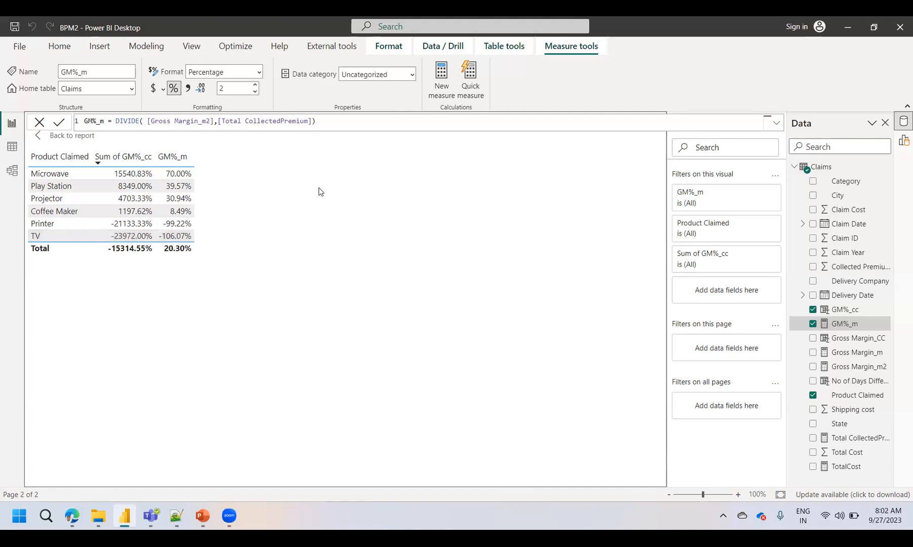
pyautogui.click(39, 140)
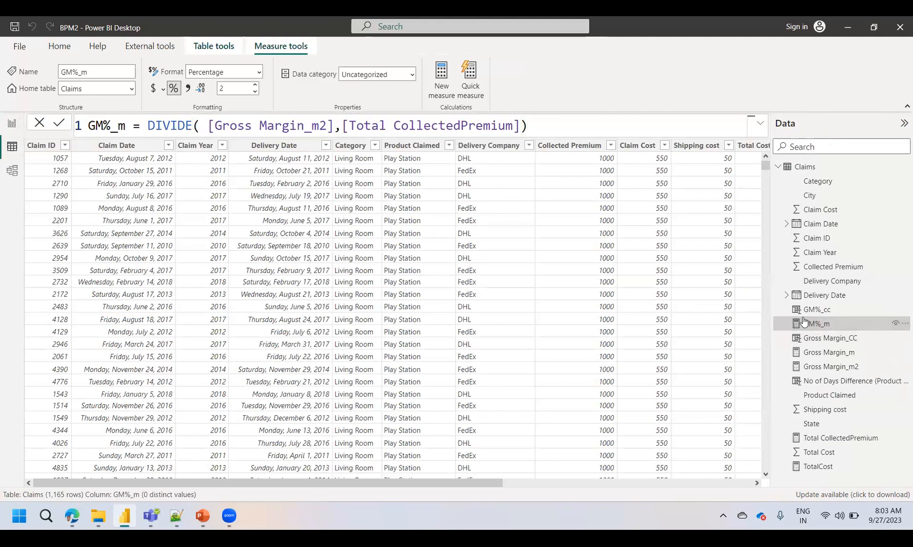
pyautogui.click(760, 124)
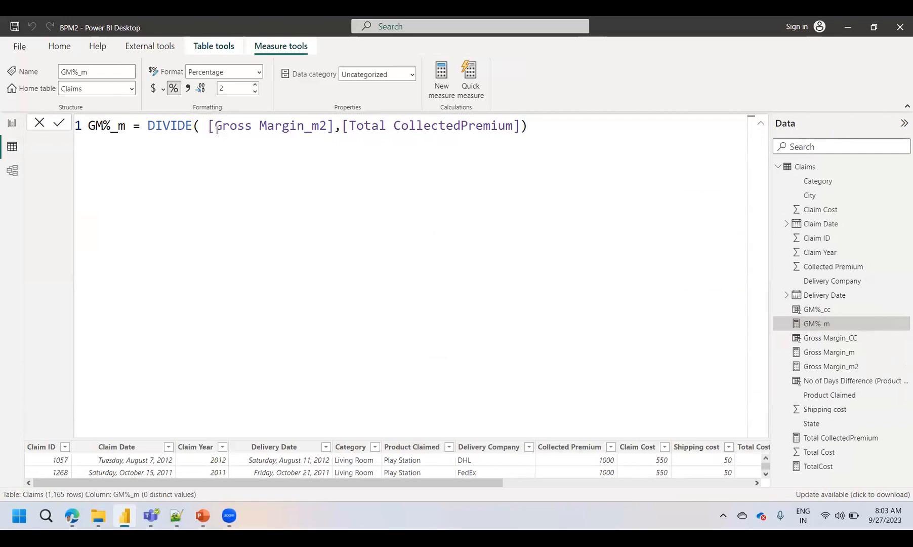
# Step: Highlight the measure name and each argument of the GM%_m DIVIDE formula, then close the formula bar
pyautogui.moveTo(215, 126); pyautogui.dragTo(516, 131)
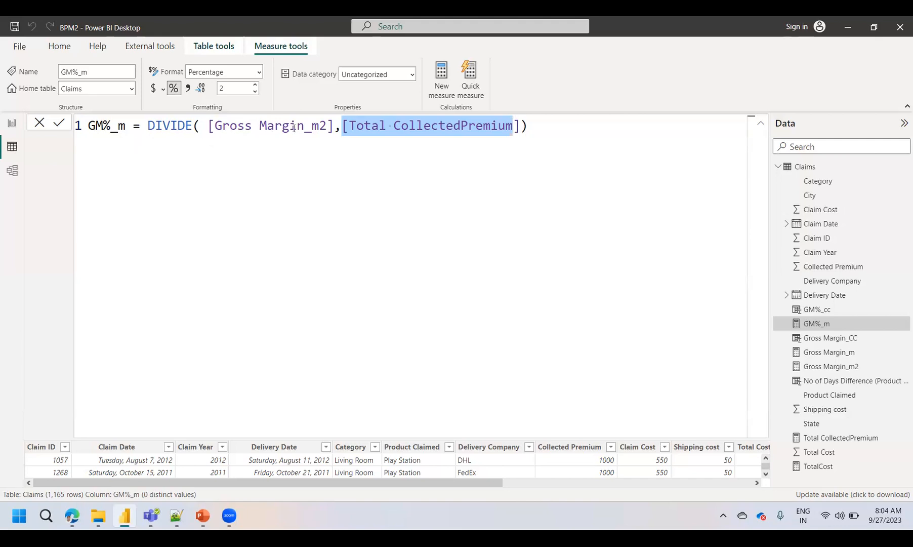
pyautogui.doubleClick(121, 128)
pyautogui.moveTo(210, 126); pyautogui.dragTo(335, 126)
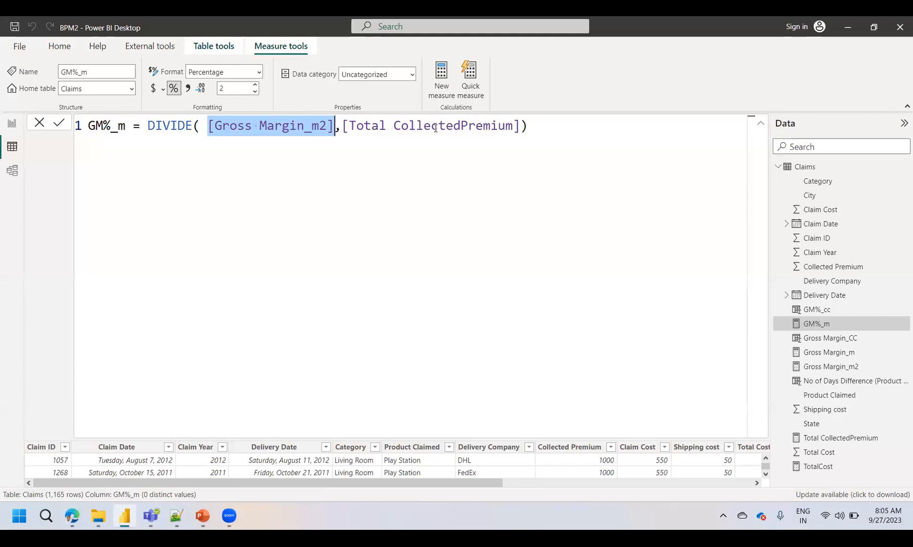
pyautogui.click(42, 126)
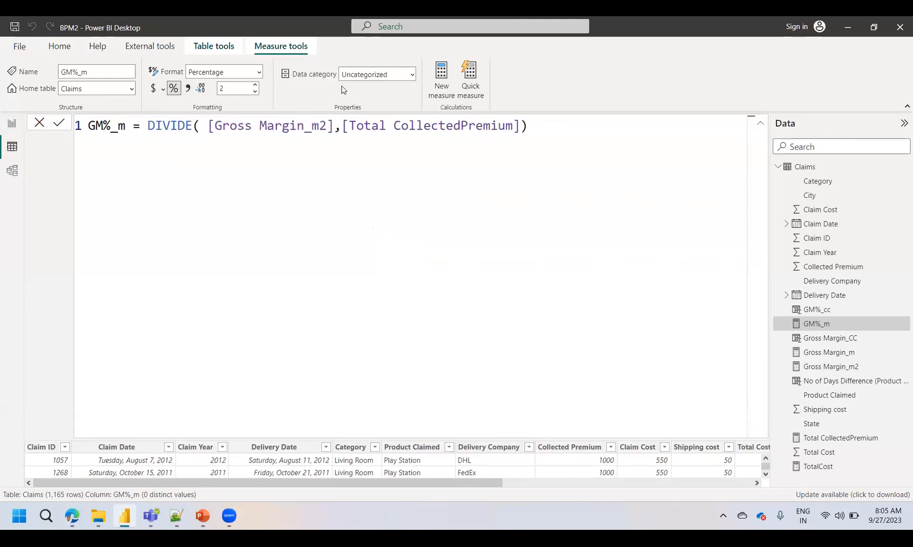
# Step: Create a new measure named GM%VAR and start a second line in its formula
pyautogui.click(445, 89)
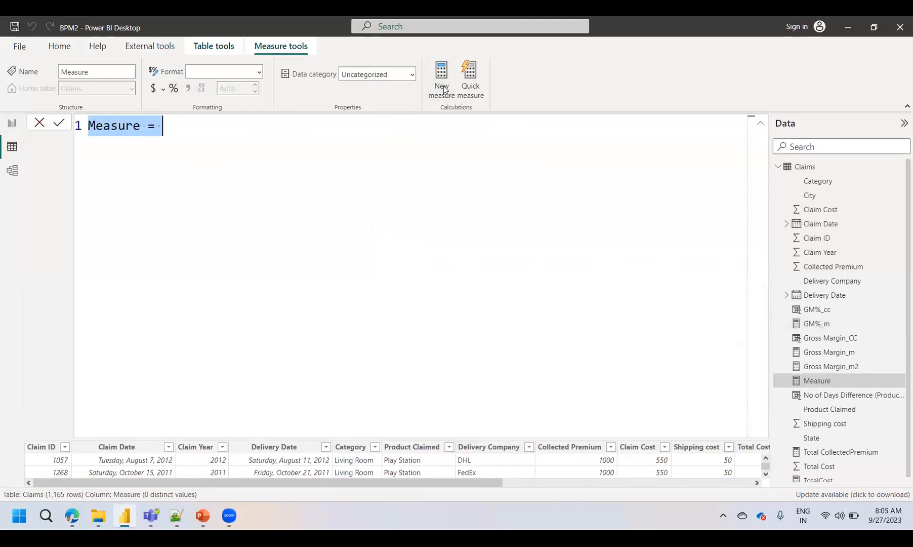
pyautogui.write('GM%VAR =')
pyautogui.hotkey('shift', 'Return')
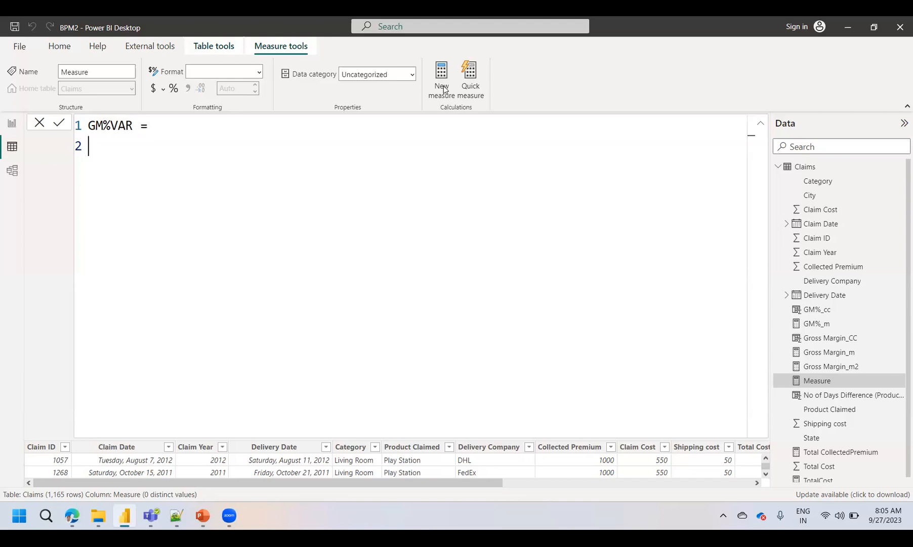
# Step: Begin declaring the variable GROSSMARGIN = SUMX on line 2, correcting the variable name's spelling
pyautogui.write('VAR')
pyautogui.write('GROSSMARIN')
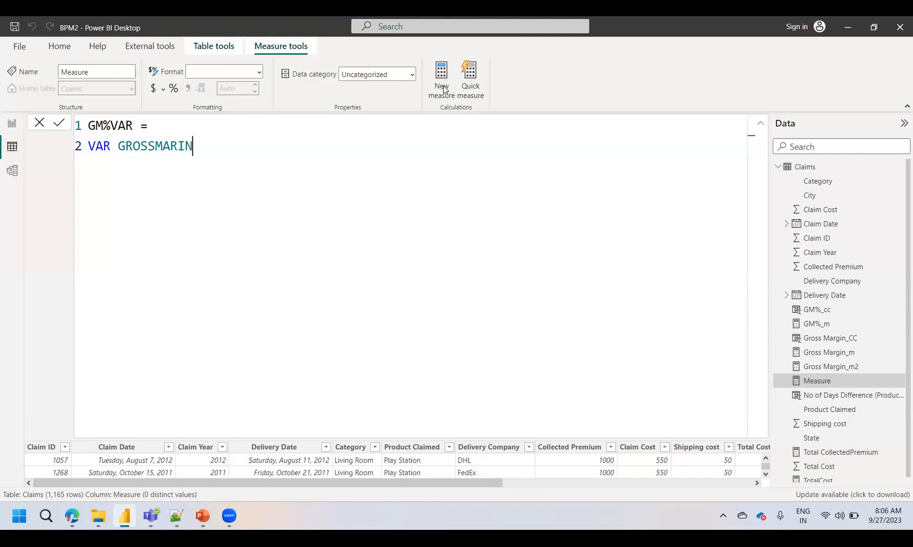
pyautogui.moveTo(134, 125); pyautogui.dragTo(92, 146)
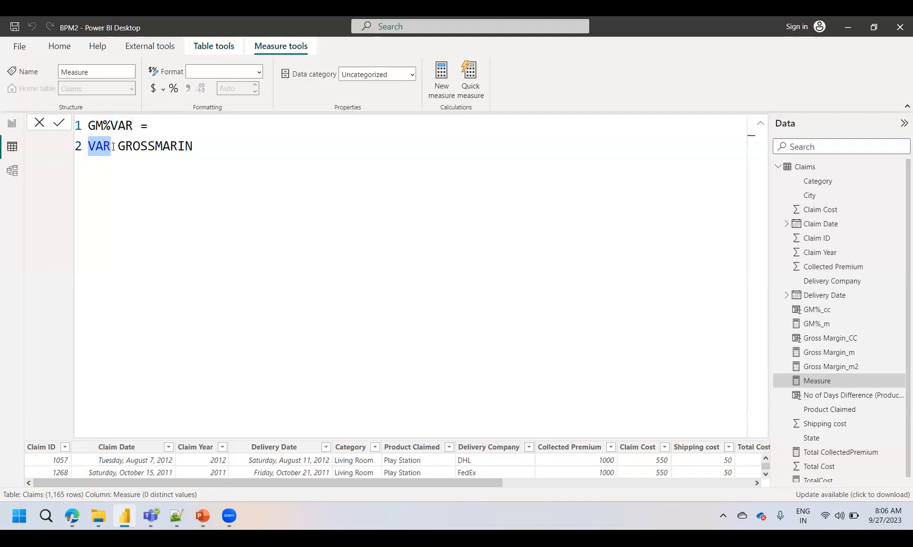
pyautogui.click(200, 145)
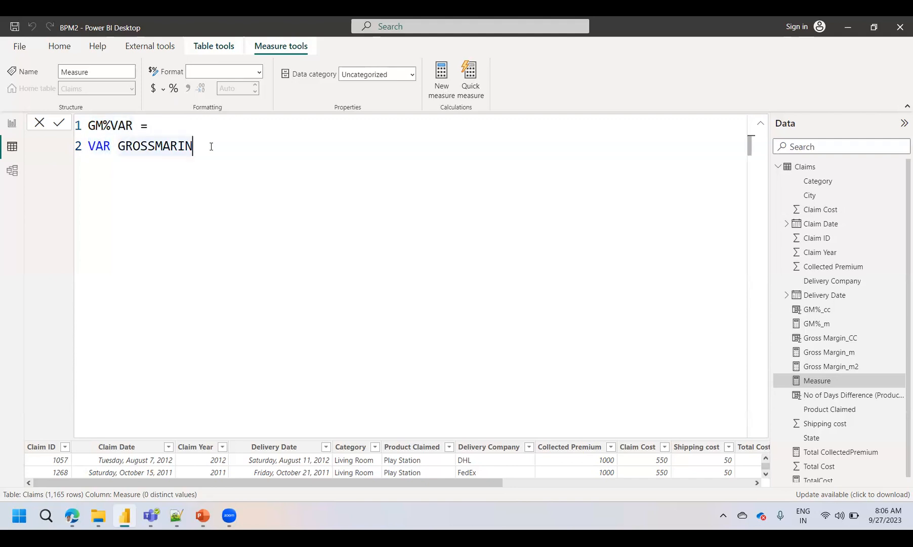
pyautogui.press('BackSpace')
pyautogui.press('BackSpace')
pyautogui.press('BackSpace')
pyautogui.press('BackSpace')
pyautogui.press('BackSpace')
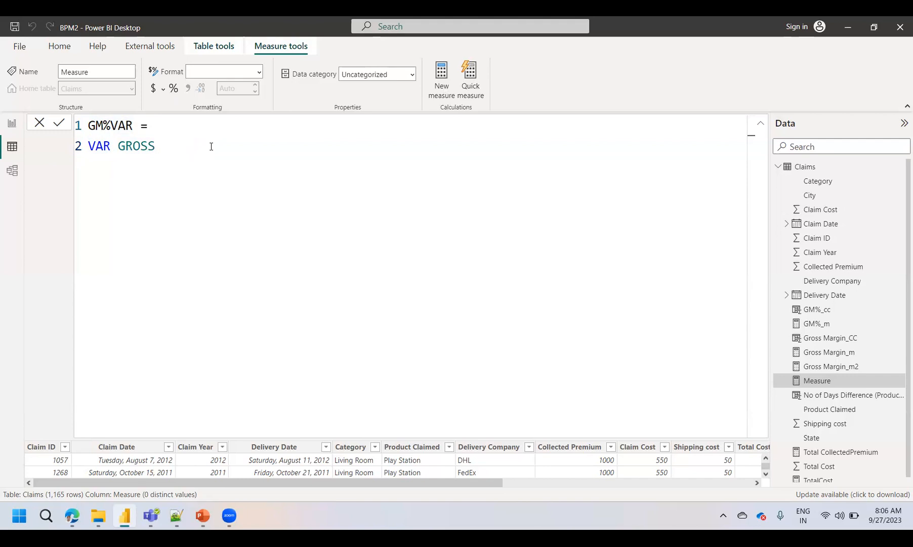
pyautogui.press('BackSpace')
pyautogui.write('MARGIN =')
pyautogui.write('SUMX')
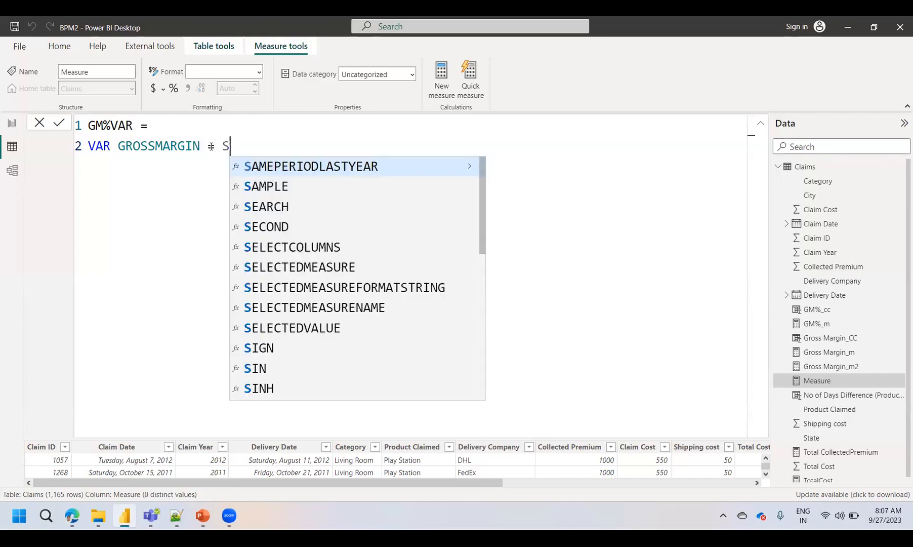
pyautogui.write('(')
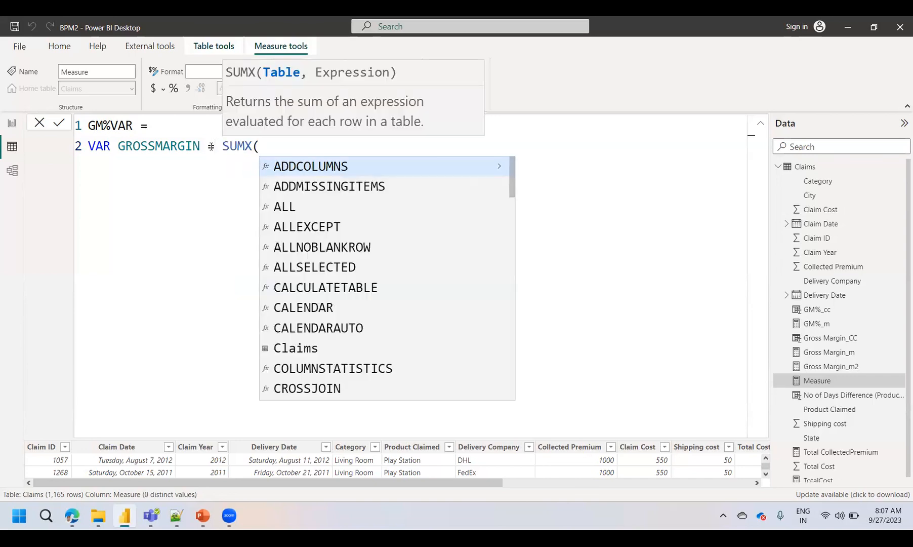
pyautogui.write('CLA')
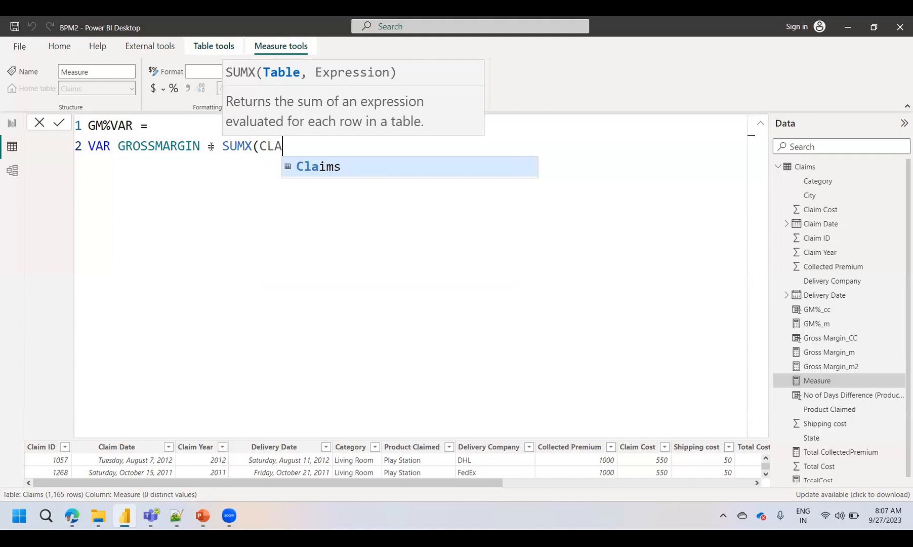
# Step: Complete GROSSMARGIN as SUMX(Claims,Claims[Collected Premium]-Claims[Total Cost]) and highlight the SUMX expression
pyautogui.press('Tab')
pyautogui.write(',')
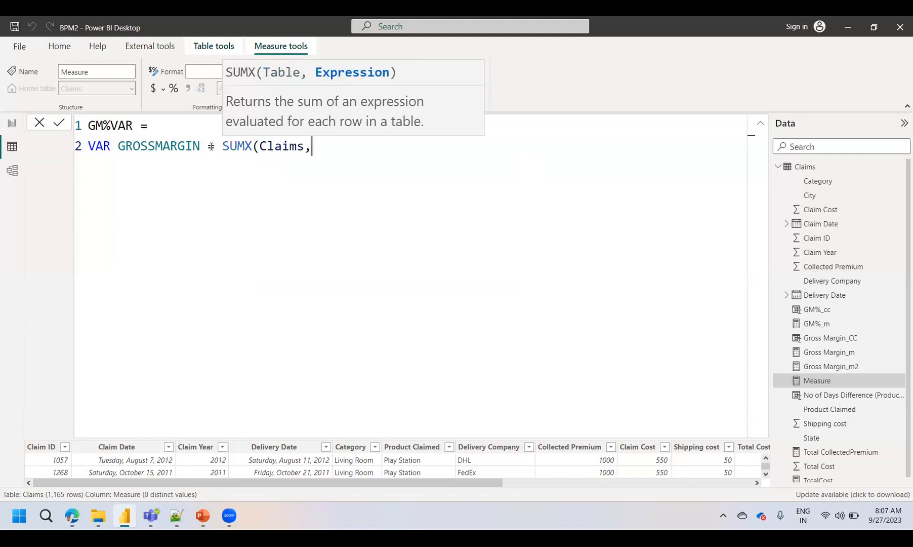
pyautogui.write('COLL')
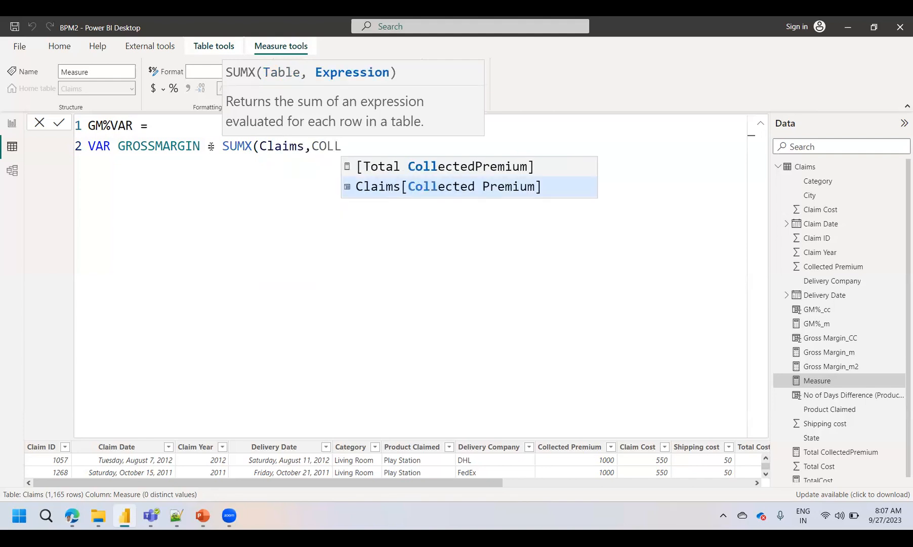
pyautogui.press('Tab')
pyautogui.write('-TOTAL')
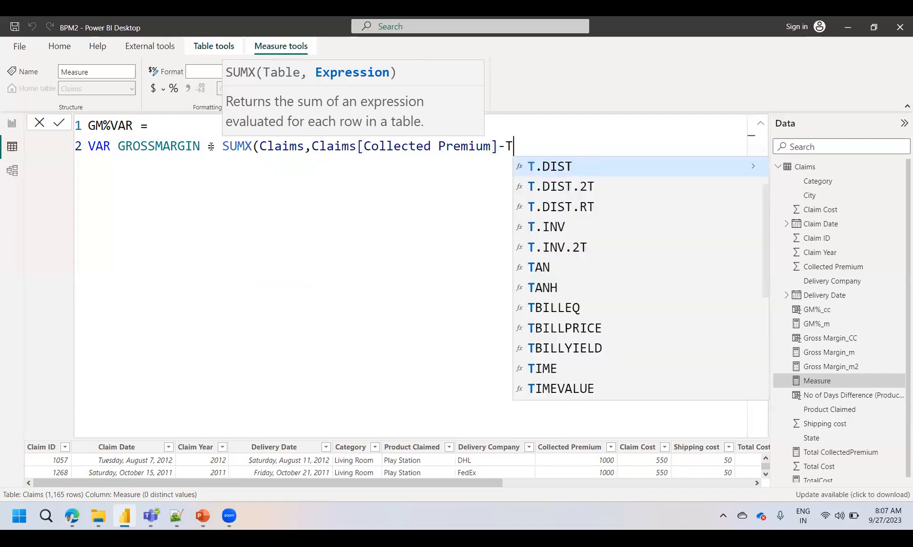
pyautogui.press('Down')
pyautogui.press('Down')
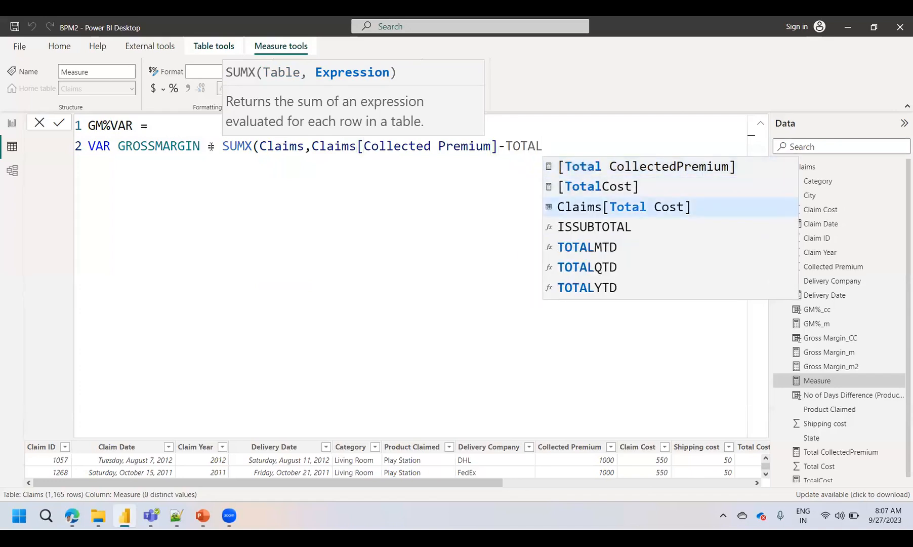
pyautogui.press('Tab')
pyautogui.write(')')
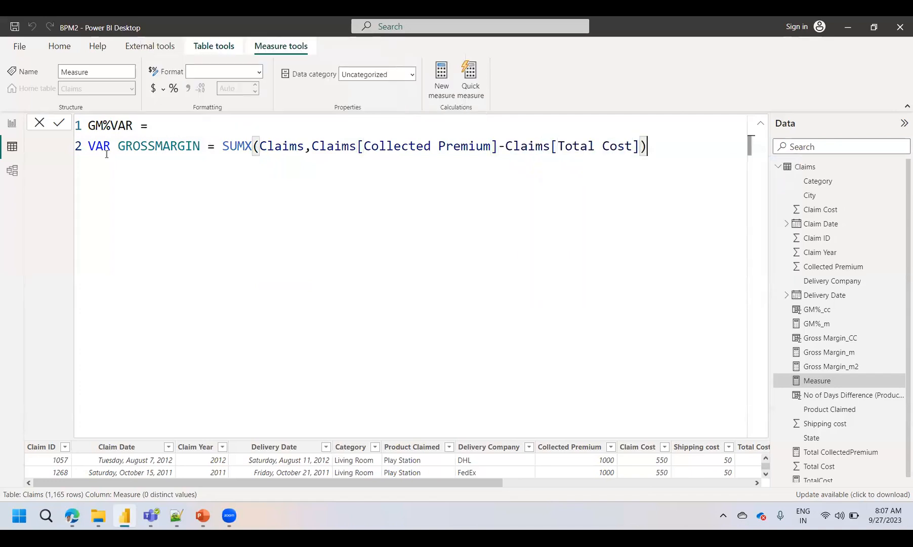
pyautogui.moveTo(223, 146); pyautogui.dragTo(559, 150)
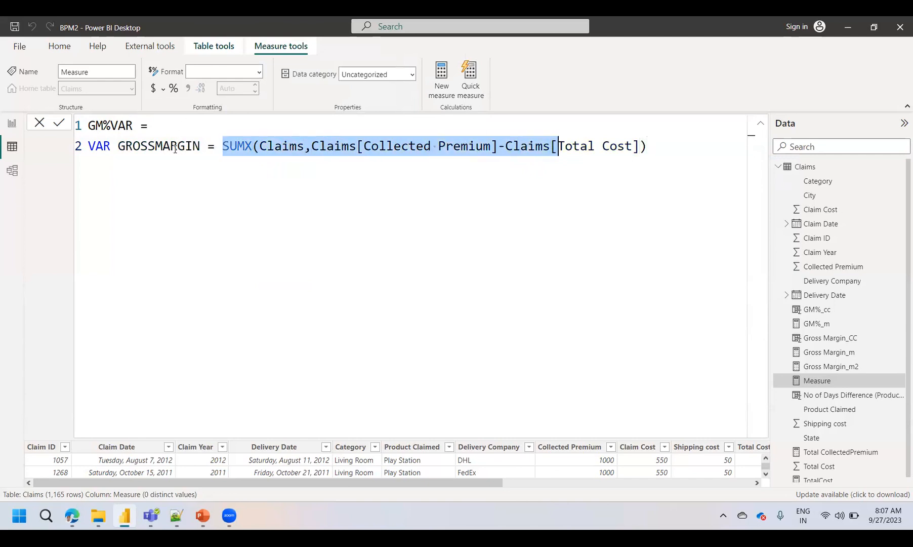
pyautogui.click(666, 146)
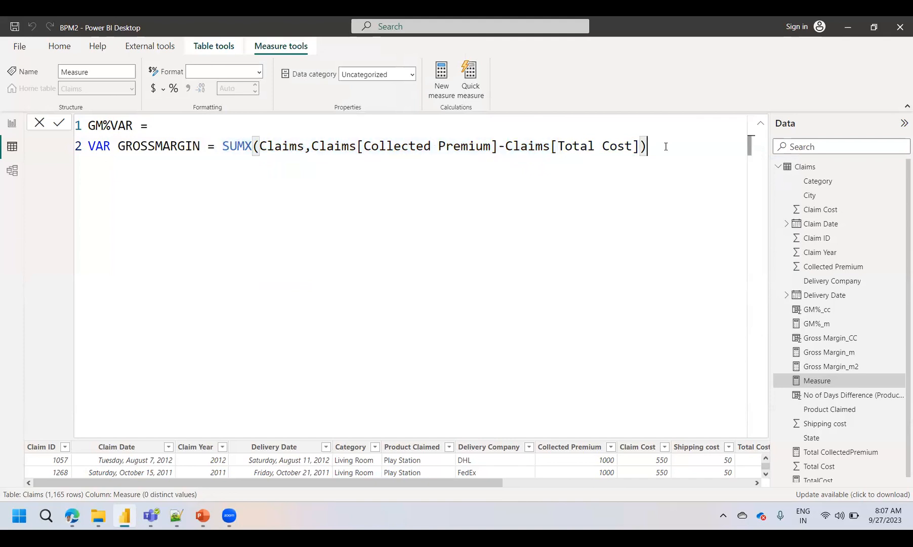
# Step: Add the variable TOTALCOLLECTEDPREMIMUM =SUM(Claims[Collected Premium]) on a new line
pyautogui.hotkey('shift', 'Return')
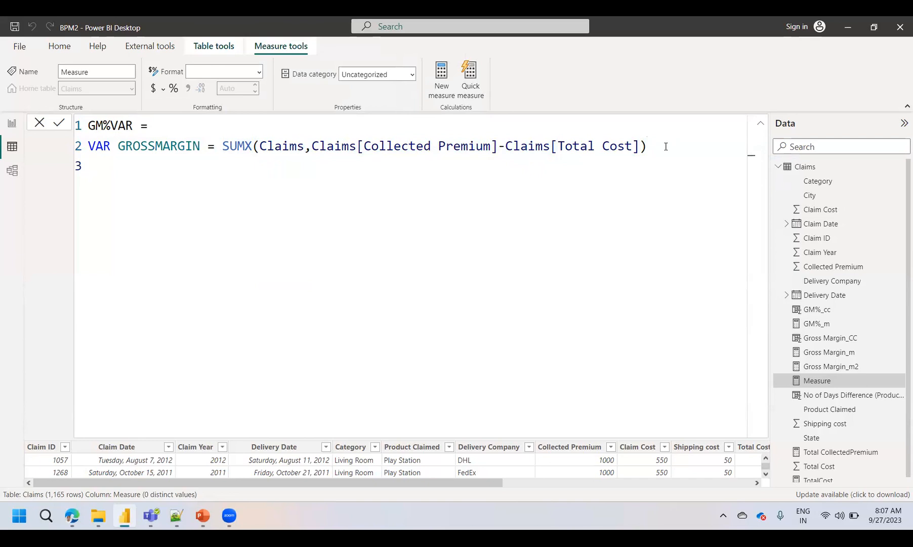
pyautogui.write('VAR TOTALCOLLECT')
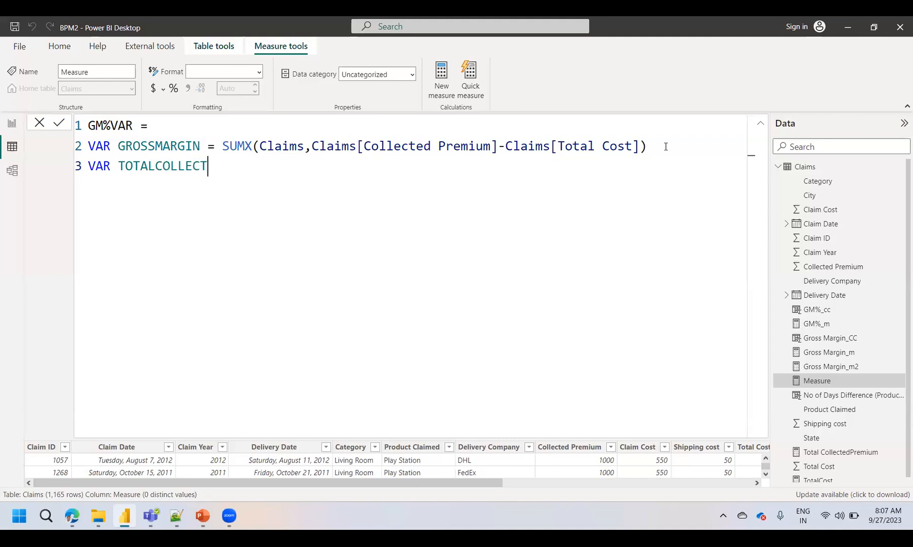
pyautogui.write('EDPREMIMUM')
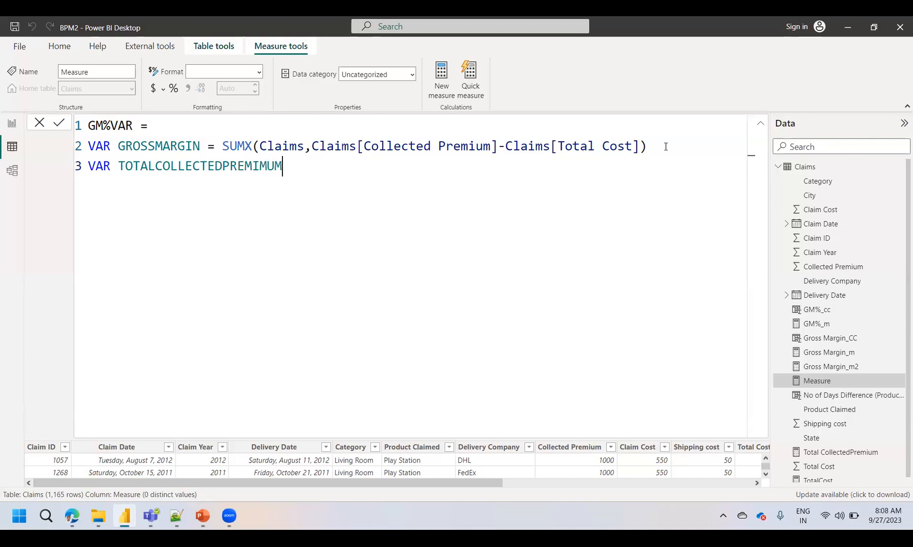
pyautogui.write(' =SUM')
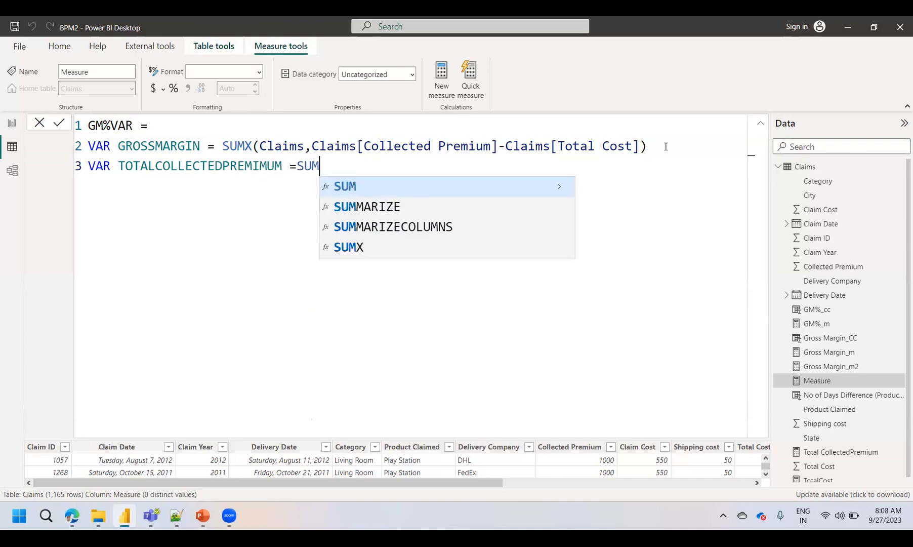
pyautogui.write('(C')
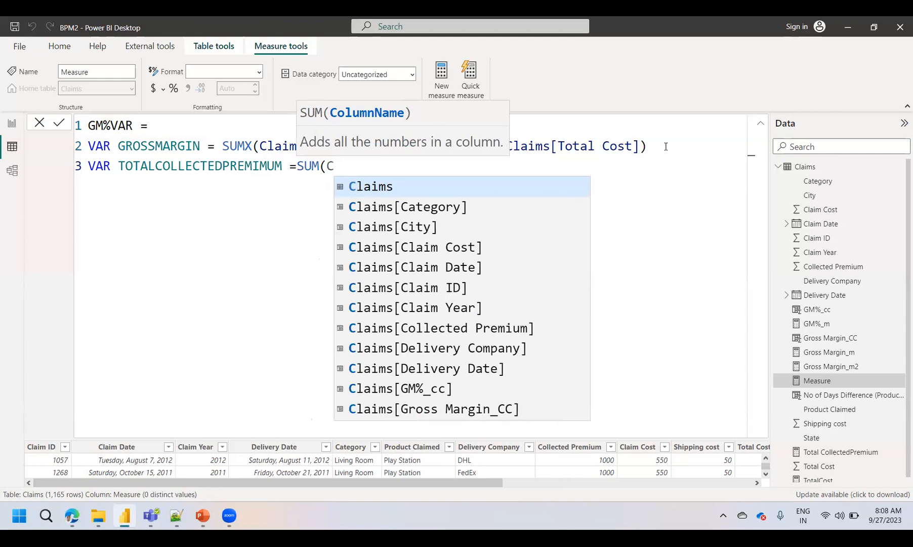
pyautogui.write('OLL')
pyautogui.press('Tab')
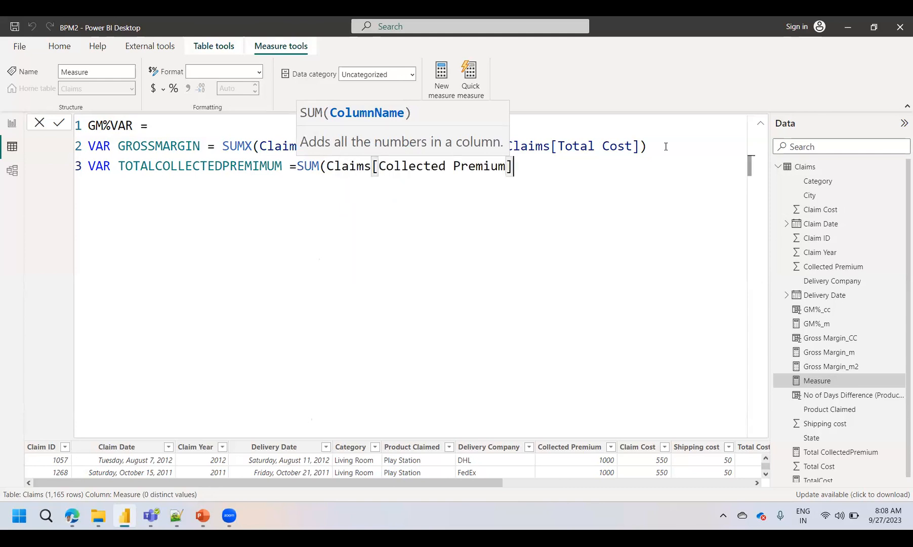
pyautogui.write(')')
pyautogui.hotkey('shift', 'Return')
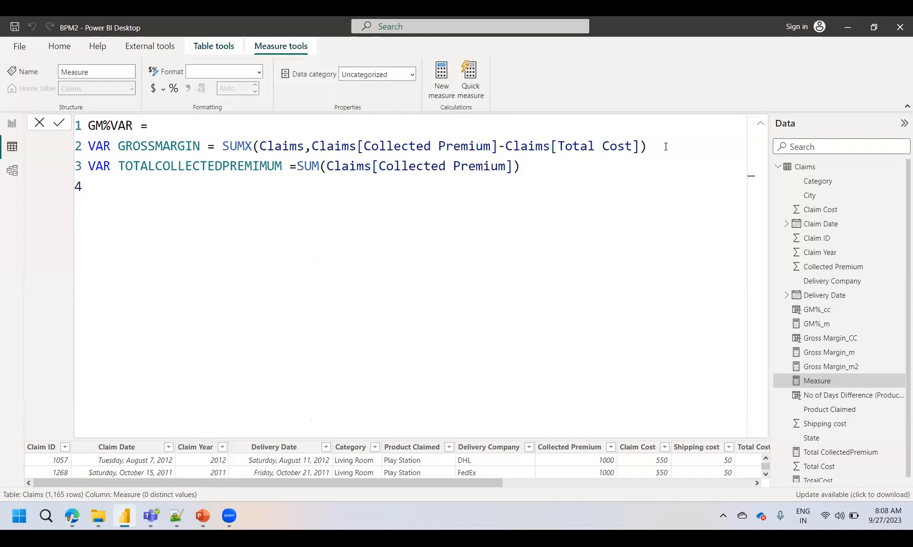
# Step: Add RETURN DIVIDE(GROSSMARGIN,TOTALCOLLECTEDPREMIMUM) and commit the GM%VAR measure
pyautogui.write('RETURN')
pyautogui.hotkey('shift', 'Return')
pyautogui.write('DIVIDE(')
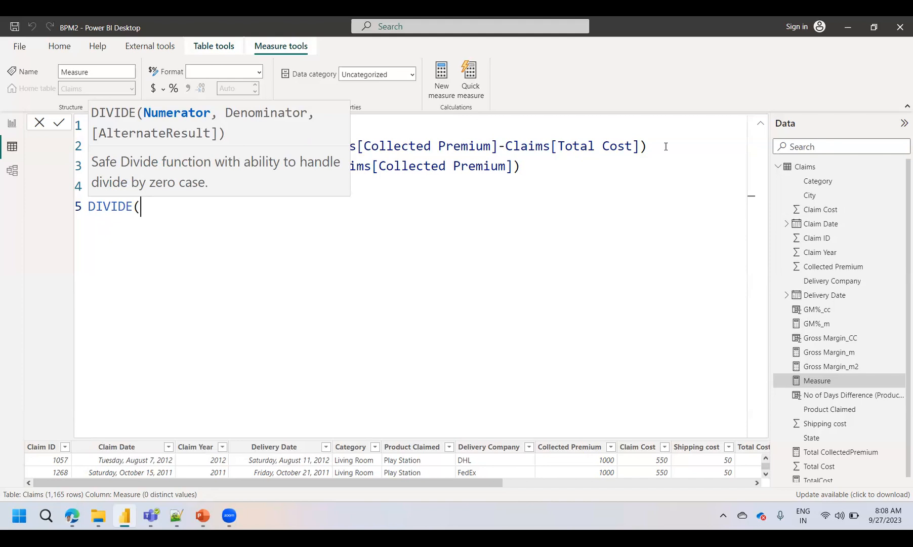
pyautogui.write('GROSS')
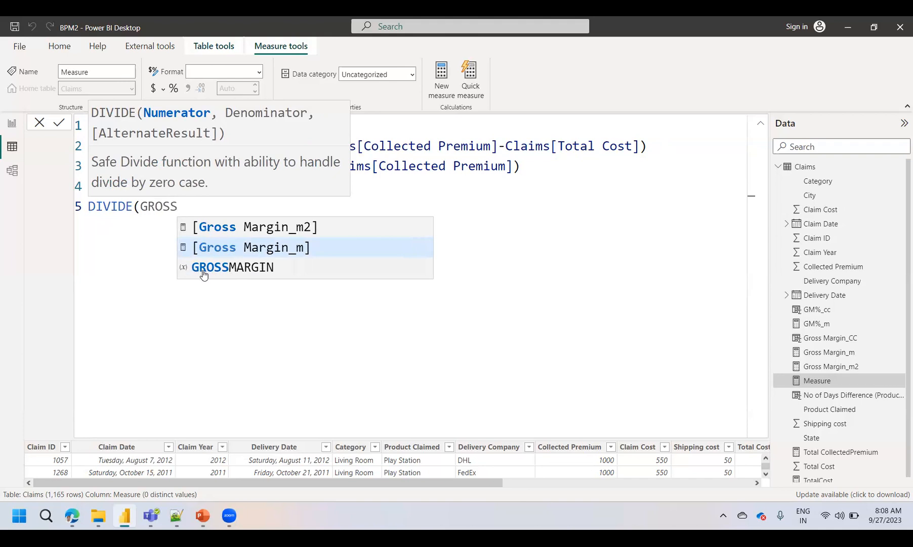
pyautogui.click(243, 268)
pyautogui.write(',COLL')
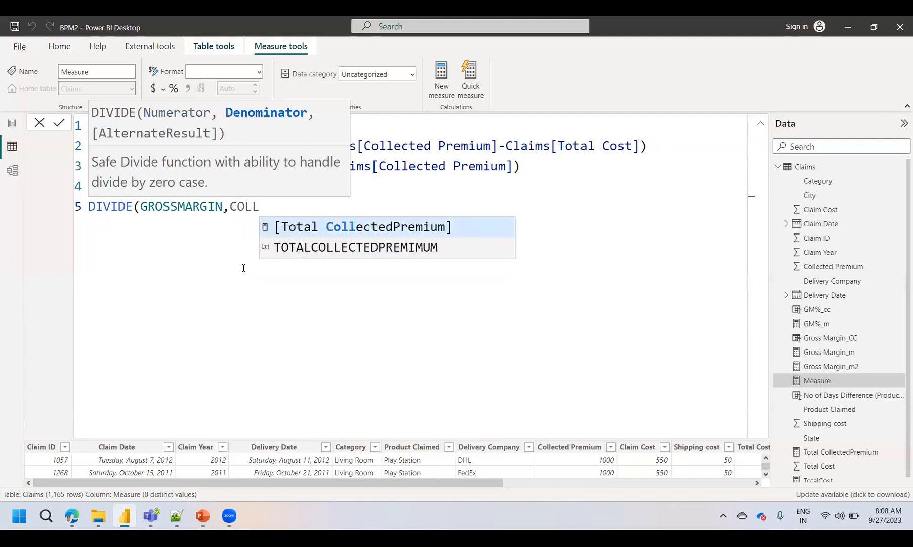
pyautogui.press('Down')
pyautogui.press('Tab')
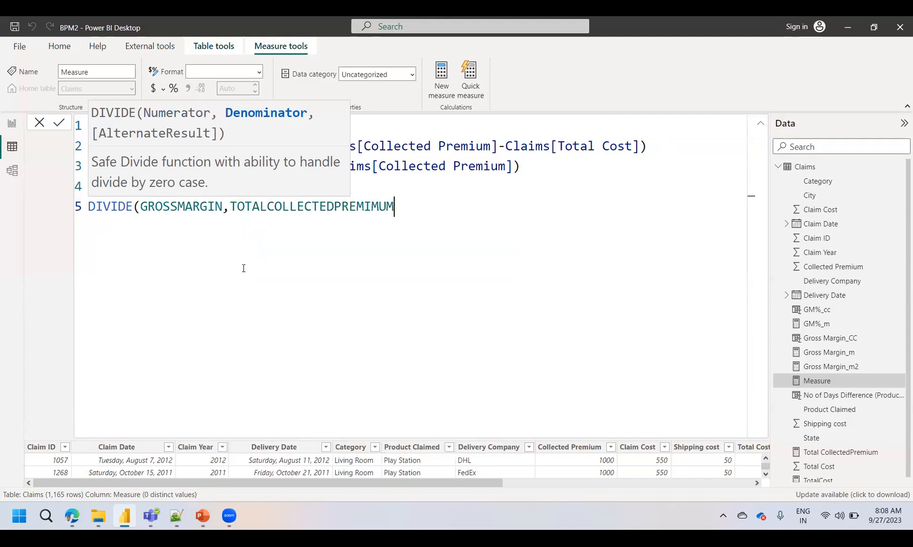
pyautogui.write(')')
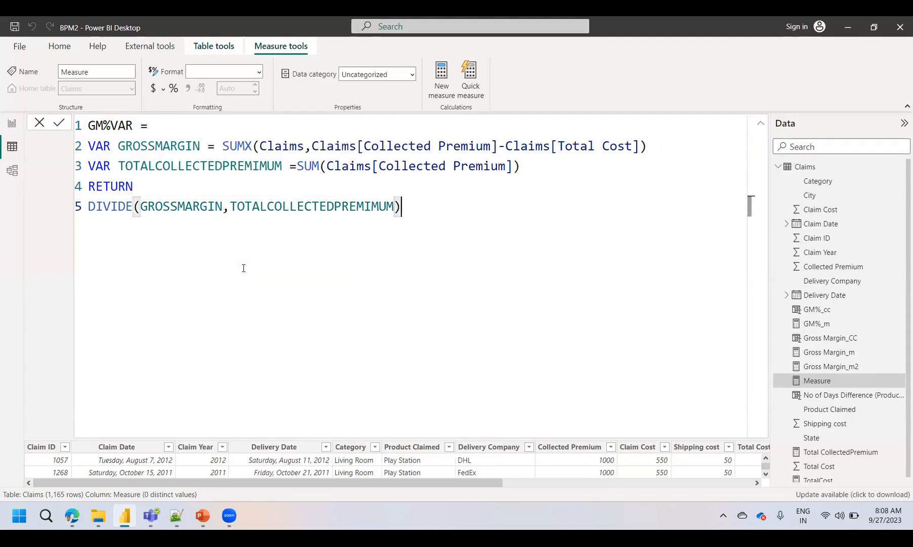
pyautogui.click(59, 123)
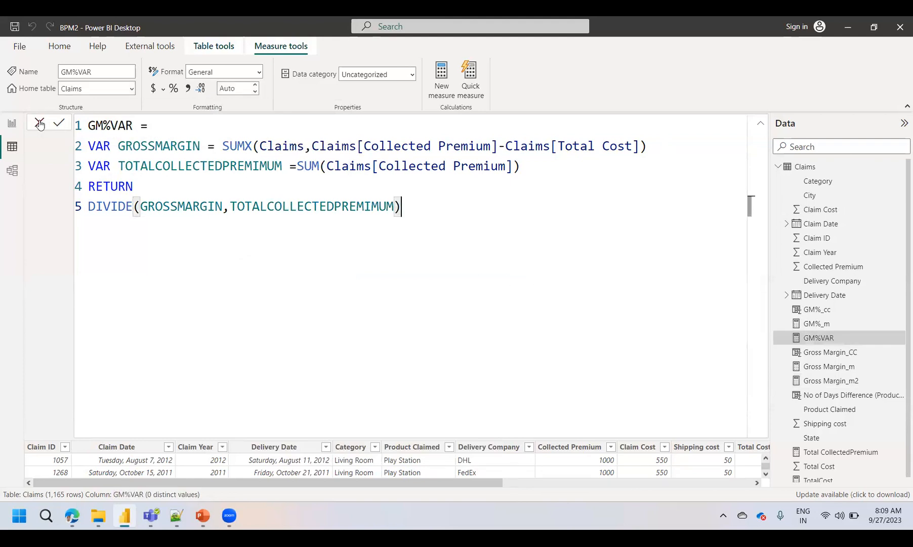
# Step: Switch to the report and add GM%VAR to the Product Claimed table visual, then select the measure
pyautogui.click(13, 125)
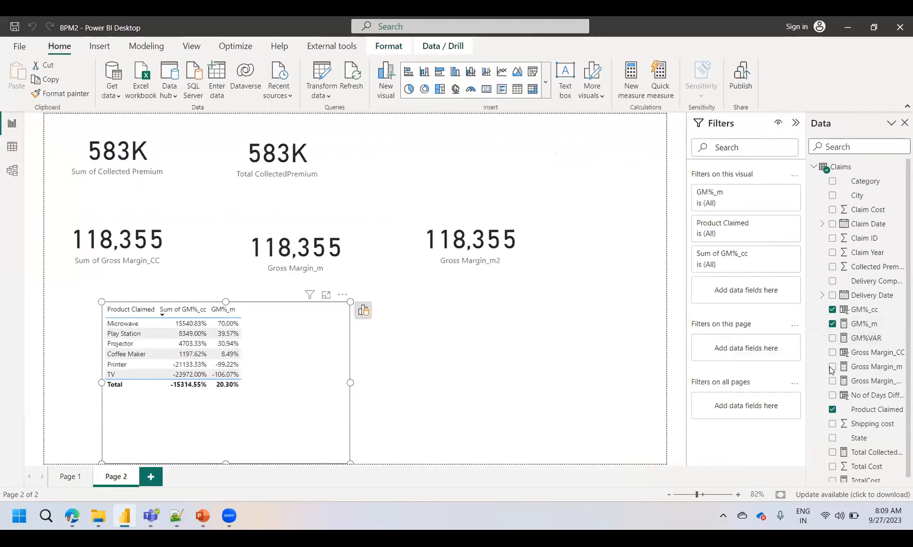
pyautogui.moveTo(866, 339); pyautogui.dragTo(300, 349)
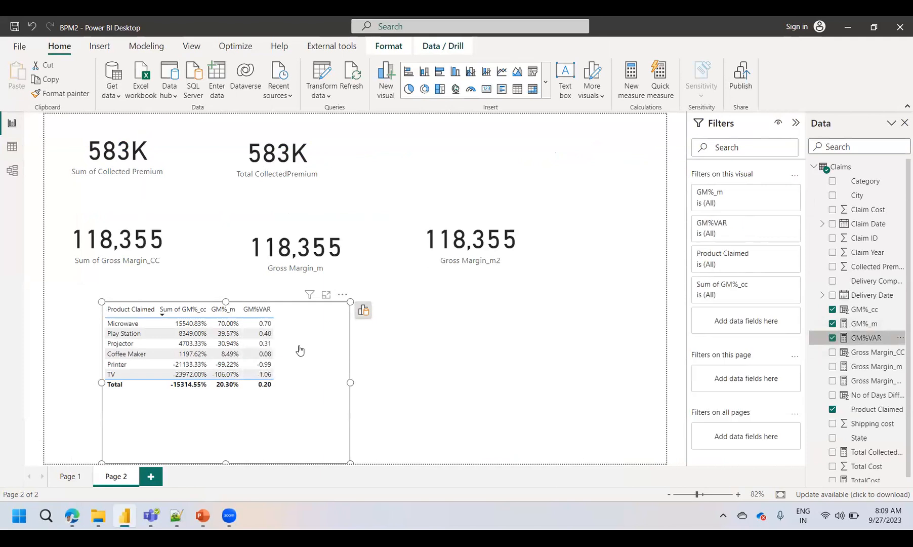
pyautogui.click(866, 338)
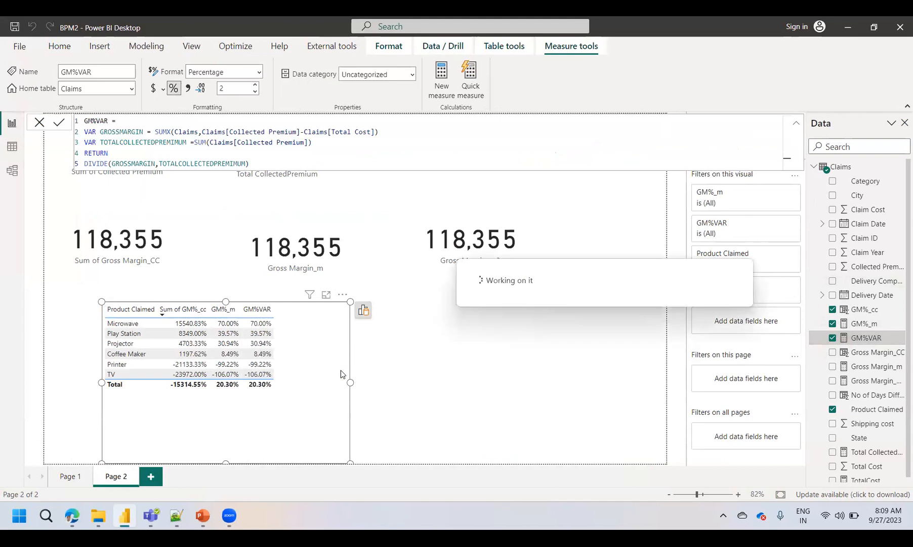
# Step: Open the margin table in focus mode and review the GM%VAR formula, highlighting its variable names
pyautogui.click(325, 295)
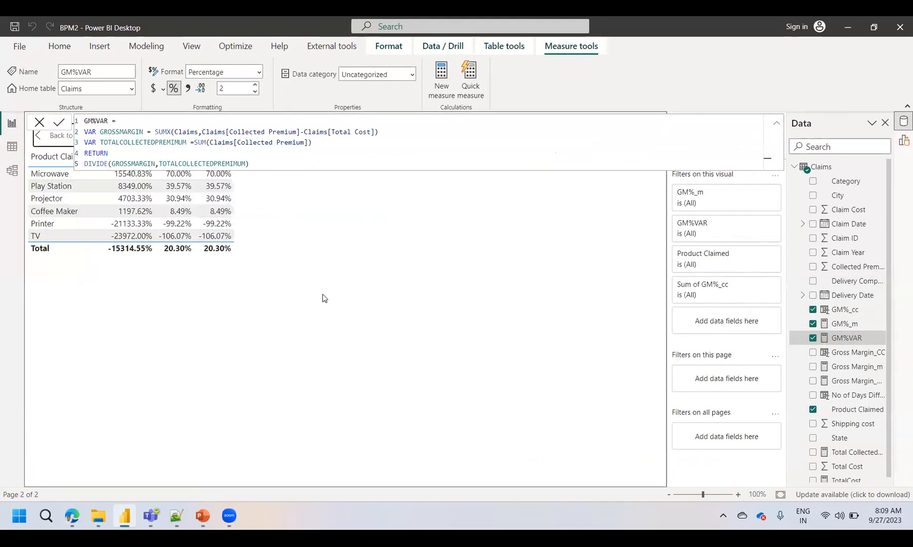
pyautogui.click(39, 123)
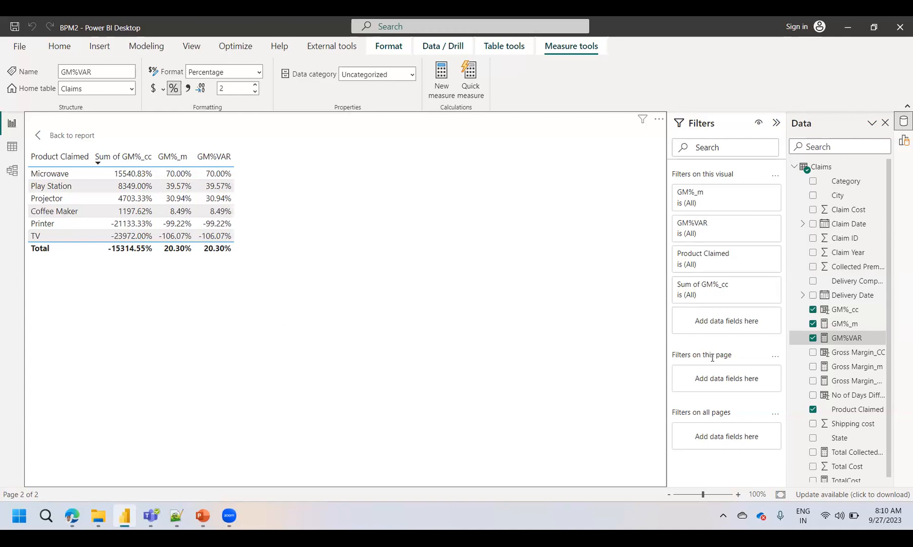
pyautogui.click(843, 338)
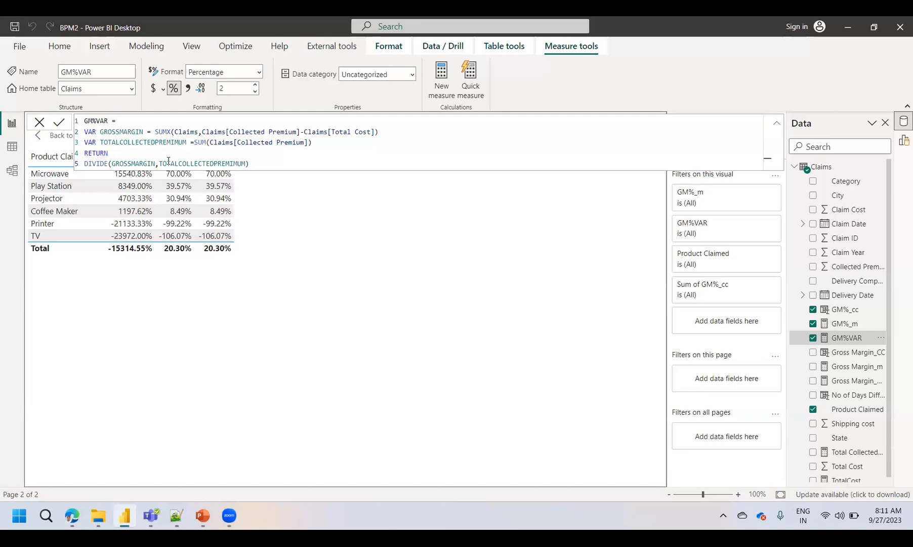
pyautogui.doubleClick(121, 132)
pyautogui.doubleClick(122, 144)
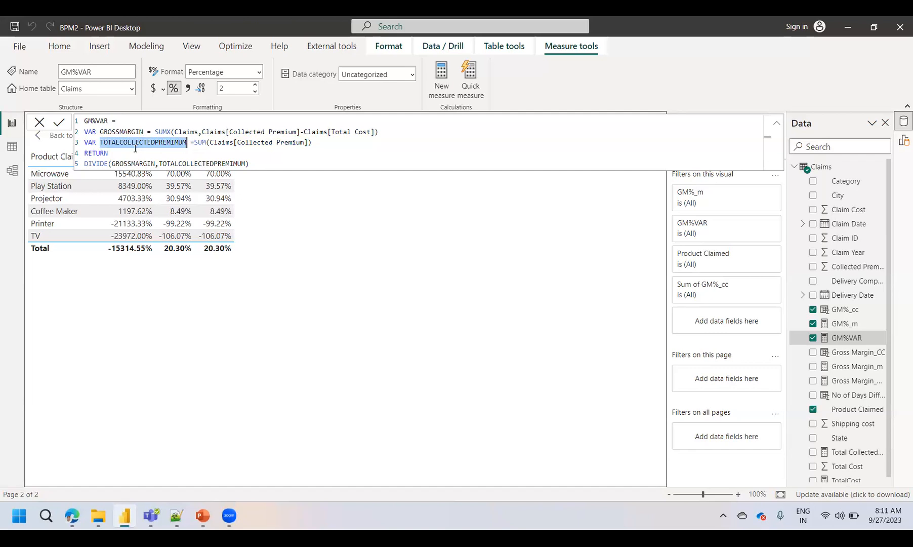
pyautogui.moveTo(105, 121); pyautogui.dragTo(77, 126)
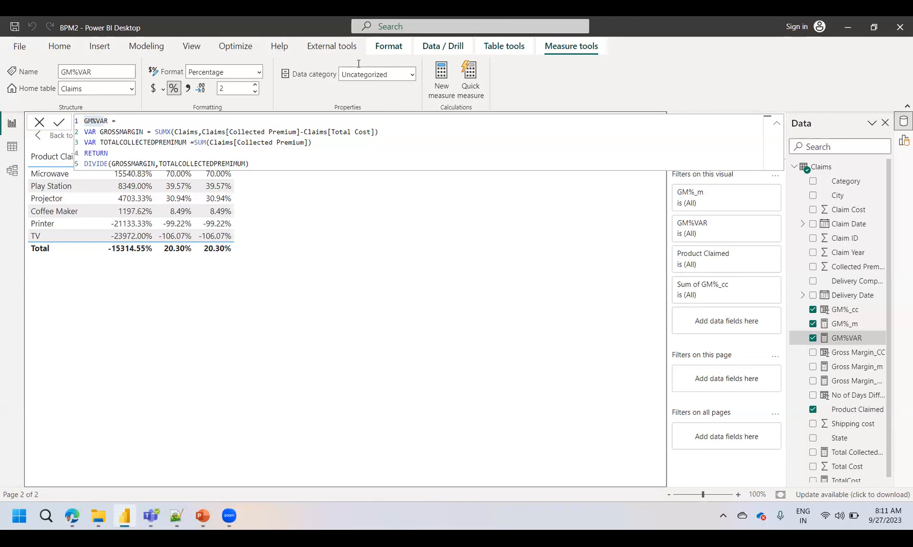
# Step: Compare the GM%_m and GM%_cc formulas in the data view, then collapse the formula bar
pyautogui.click(17, 149)
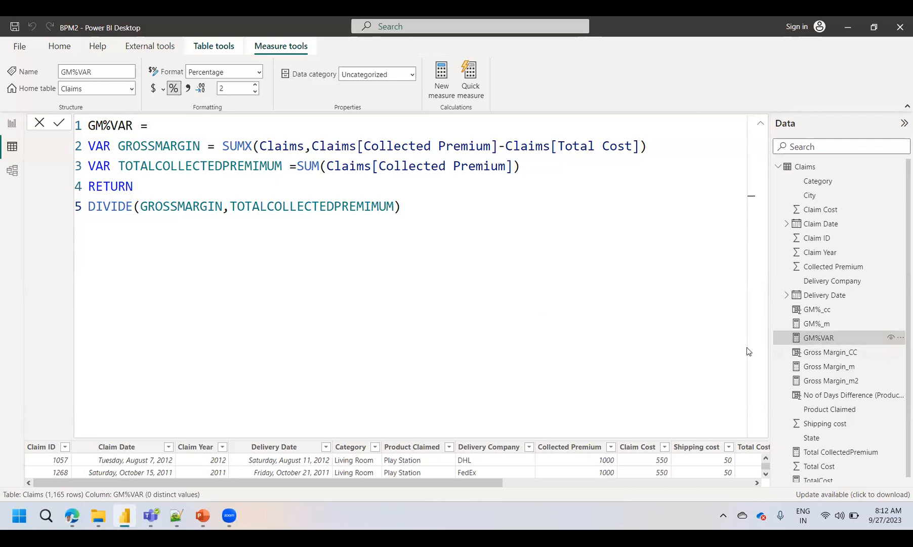
pyautogui.click(823, 325)
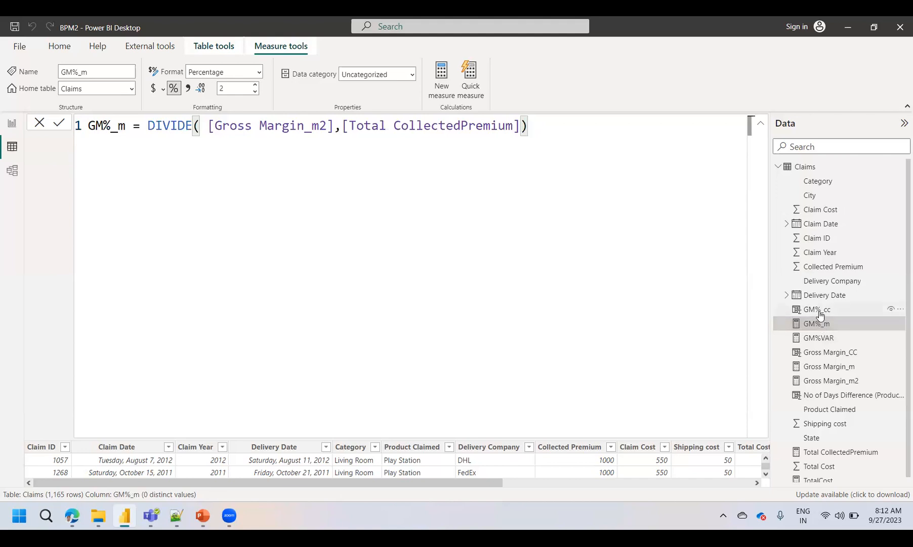
pyautogui.click(817, 310)
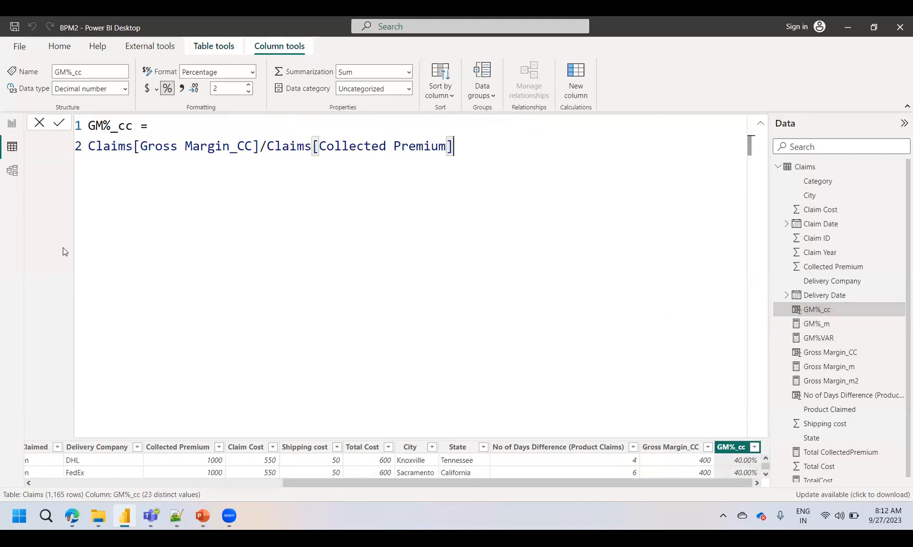
pyautogui.click(10, 125)
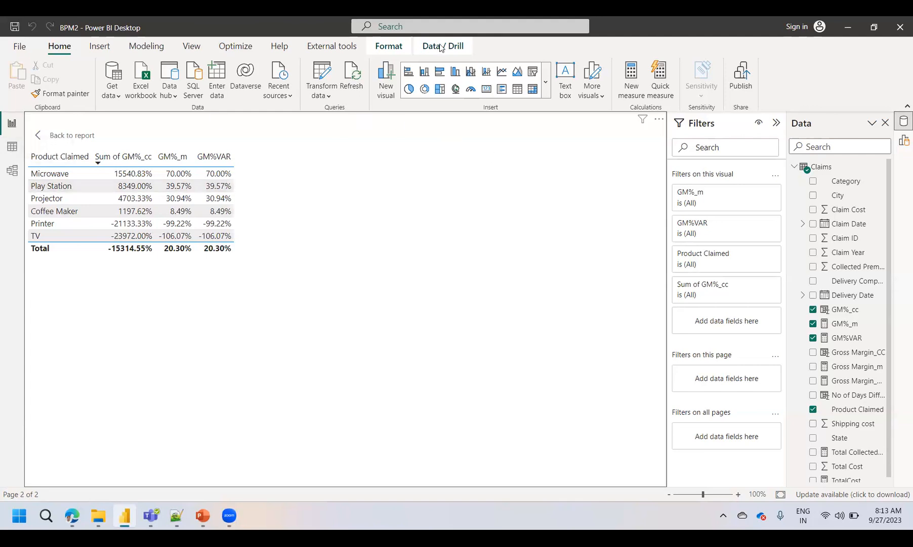
pyautogui.click(12, 147)
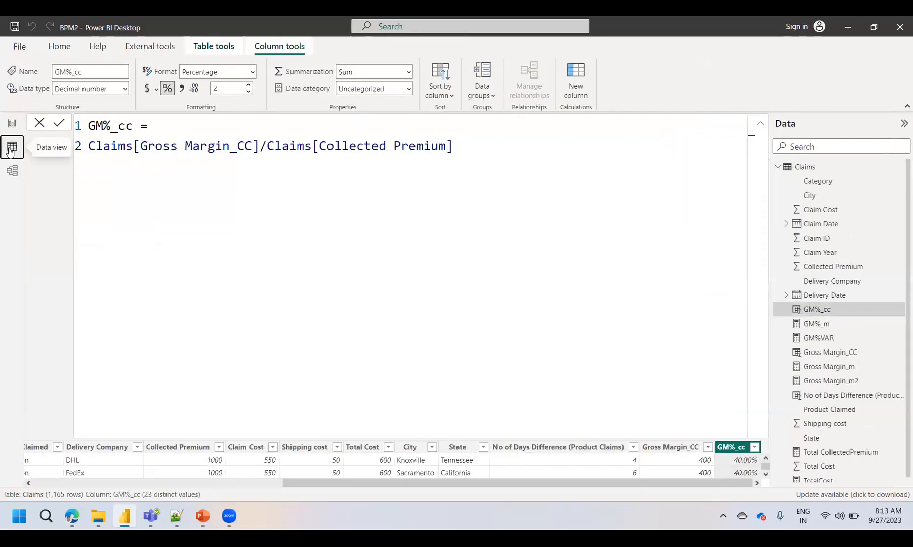
pyautogui.click(42, 125)
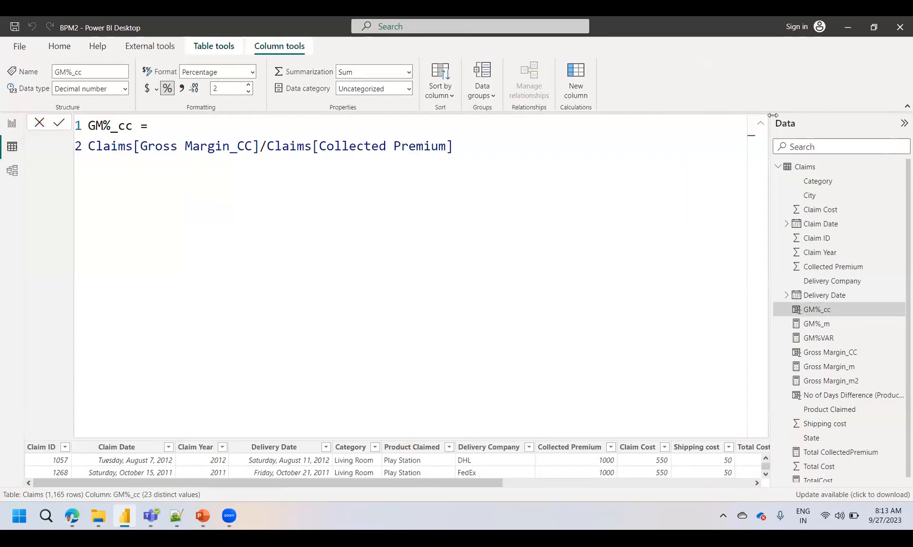
pyautogui.click(761, 126)
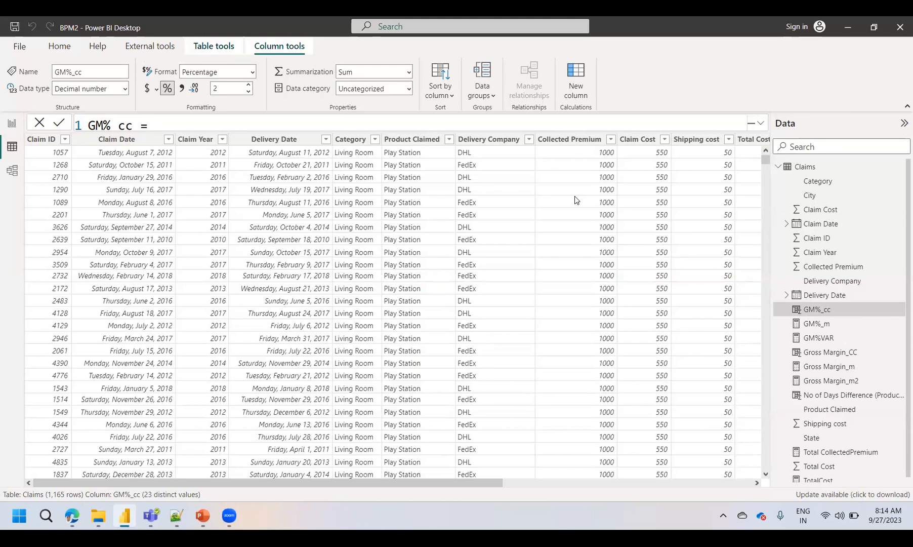
# Step: Review the Practical Cases slide with the gross margin hints in PowerPoint
pyautogui.click(205, 525)
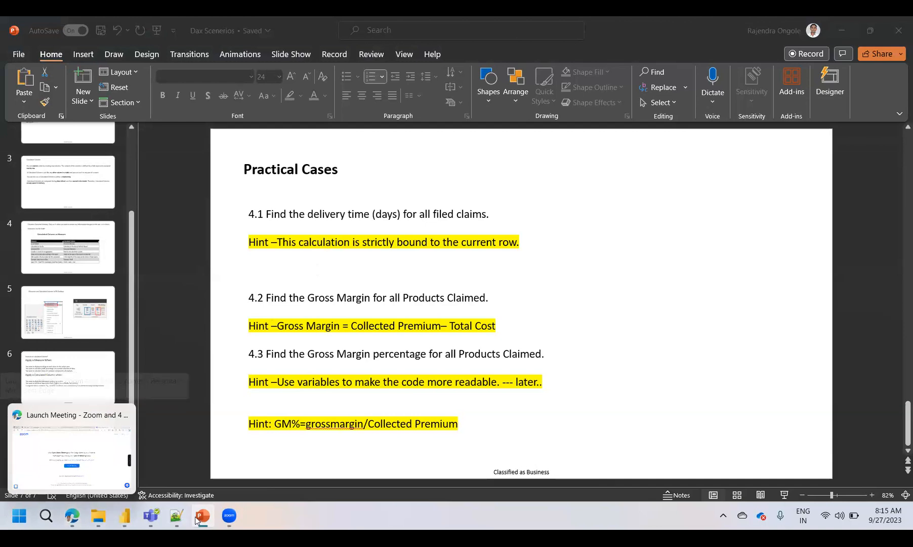
pyautogui.click(200, 516)
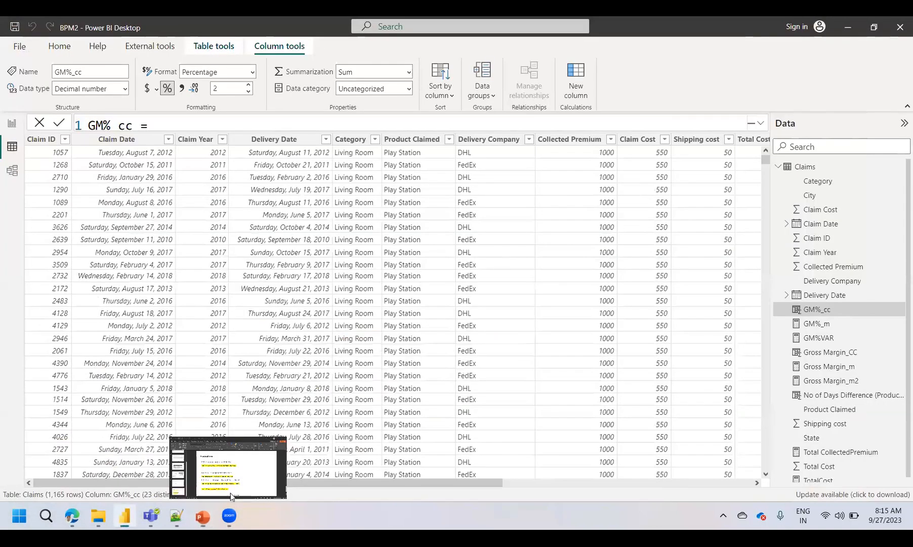
pyautogui.click(230, 492)
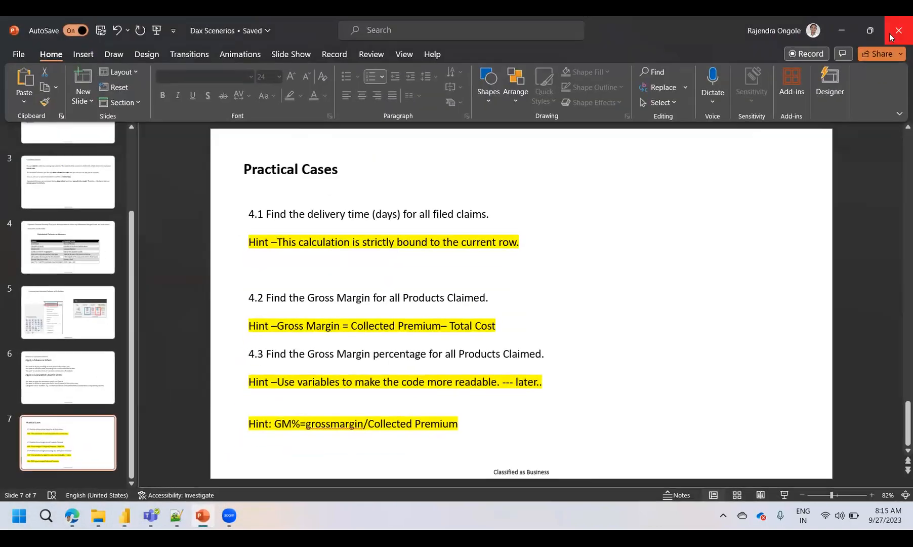
pyautogui.click(890, 37)
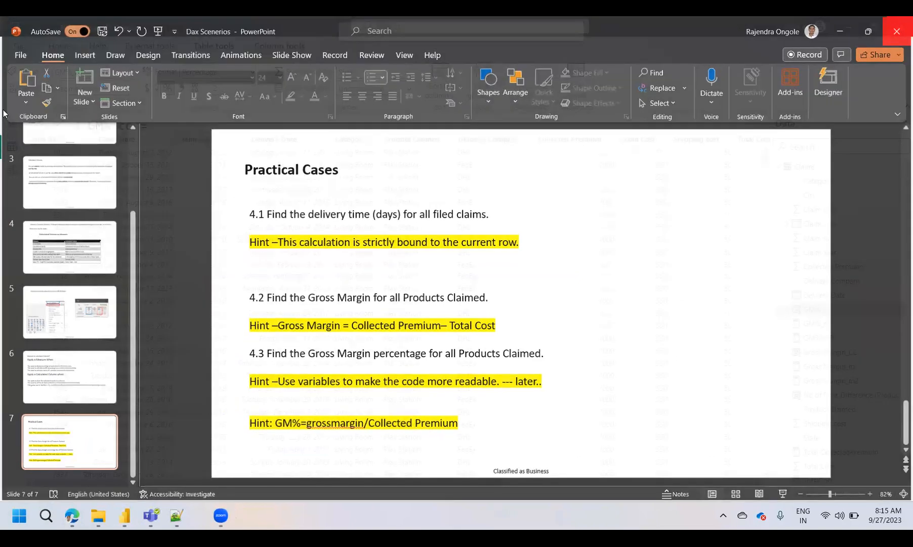
# Step: Return to the report, add a new page and rename it Claims Report
pyautogui.click(10, 129)
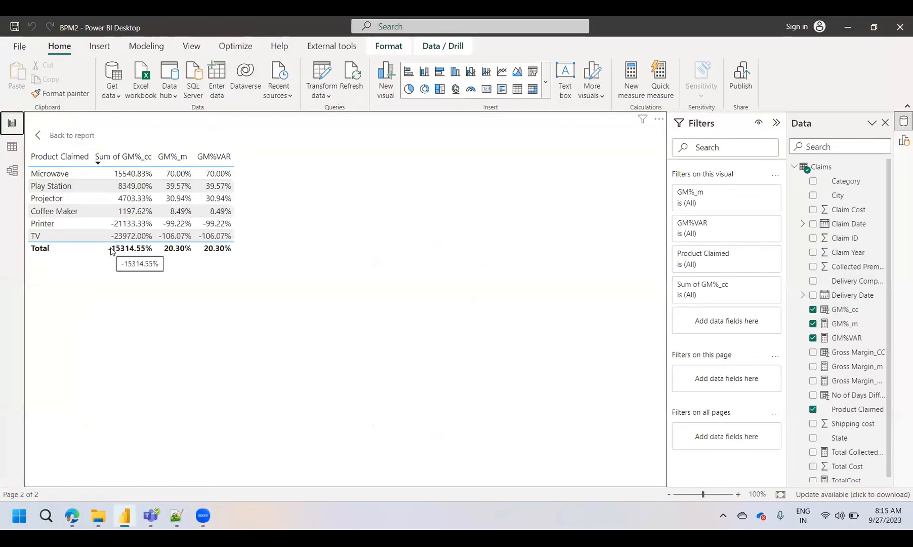
pyautogui.click(38, 136)
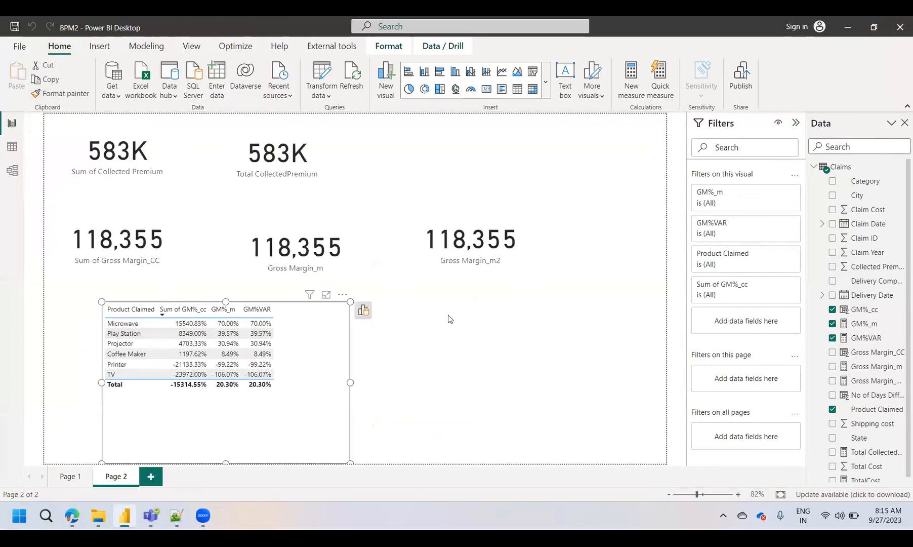
pyautogui.click(151, 476)
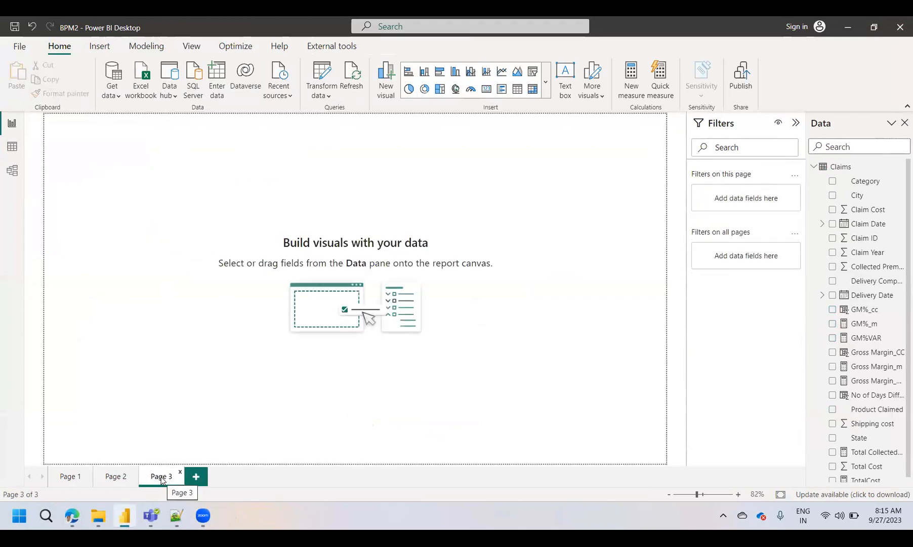
pyautogui.doubleClick(160, 478)
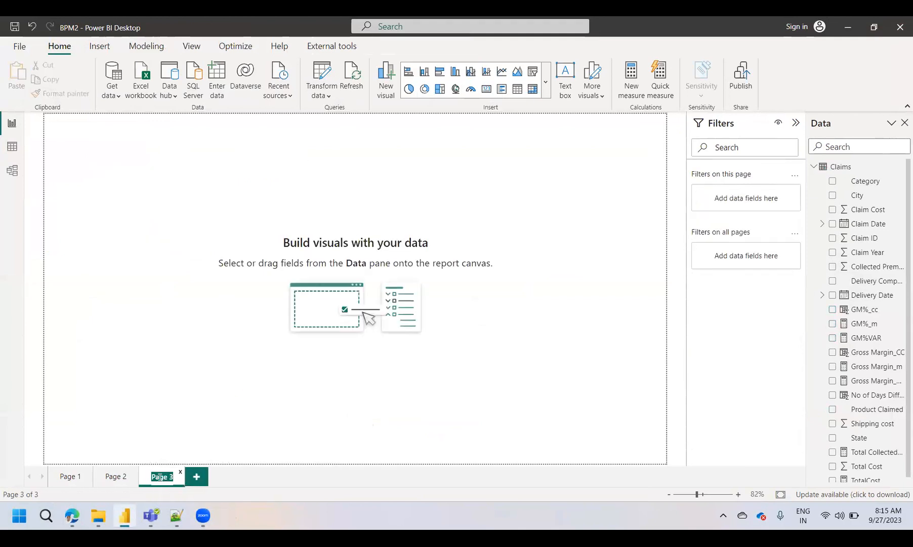
pyautogui.press('BackSpace')
pyautogui.write('DA')
pyautogui.press('BackSpace')
pyautogui.press('BackSpace')
pyautogui.write('Claims')
pyautogui.press('BackSpace')
pyautogui.press('BackSpace')
pyautogui.press('BackSpace')
pyautogui.press('BackSpace')
pyautogui.press('BackSpace')
pyautogui.press('BackSpace')
pyautogui.write('Report')
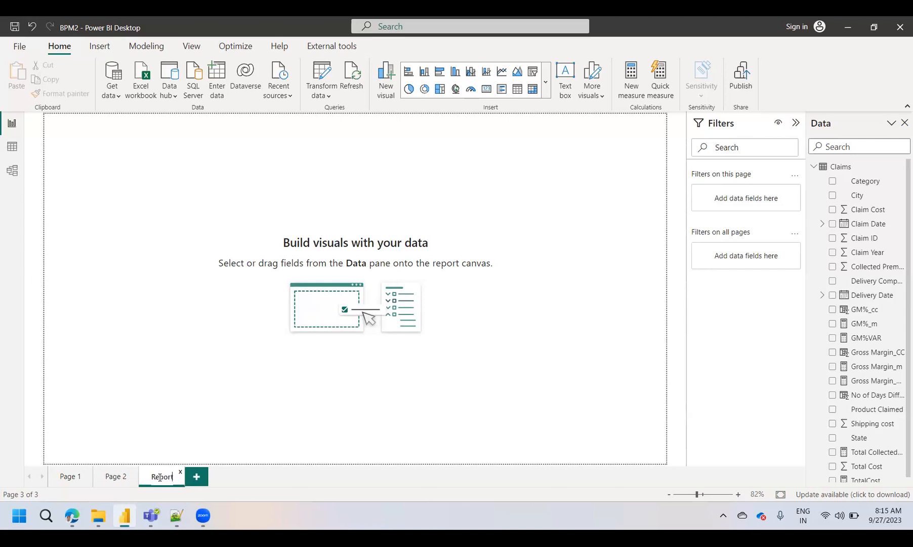
pyautogui.click(195, 334)
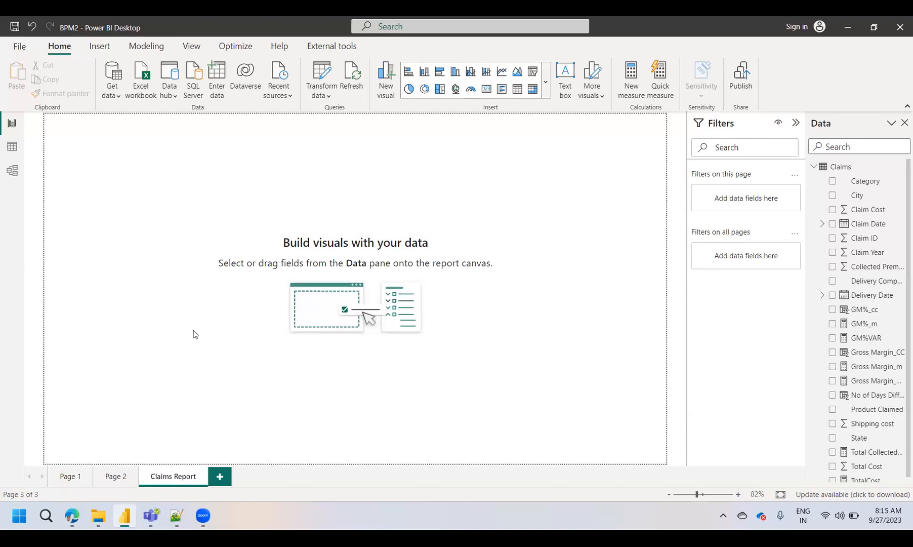
pyautogui.click(12, 148)
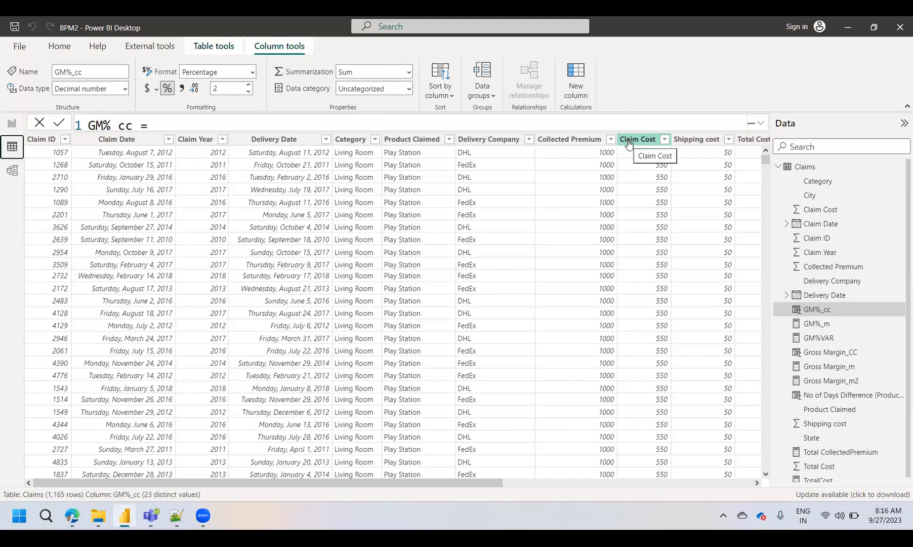
pyautogui.click(12, 123)
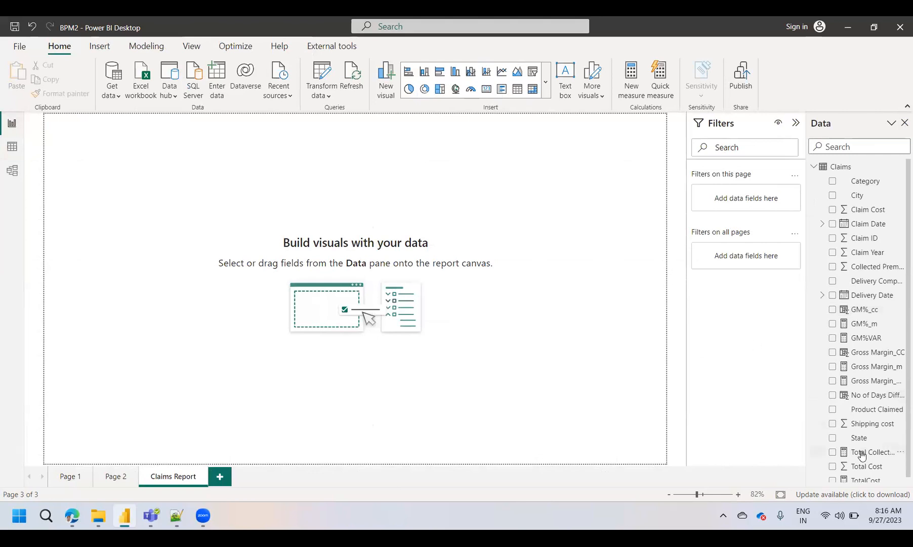
# Step: Add a card showing Total CollectedPremium at the top-left of the Claims Report page and shrink it
pyautogui.moveTo(862, 455); pyautogui.dragTo(116, 176)
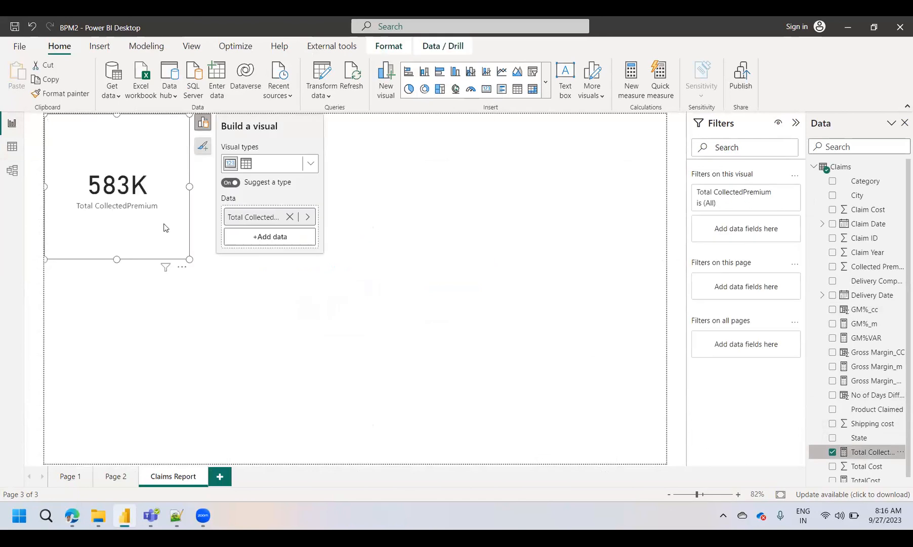
pyautogui.moveTo(188, 258); pyautogui.dragTo(151, 177)
pyautogui.moveTo(112, 141); pyautogui.dragTo(121, 173)
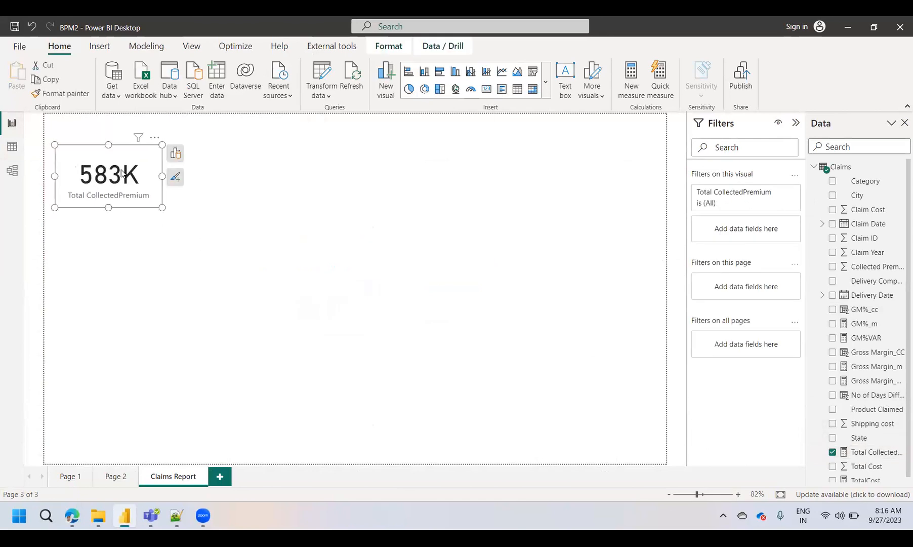
pyautogui.moveTo(160, 207); pyautogui.dragTo(170, 206)
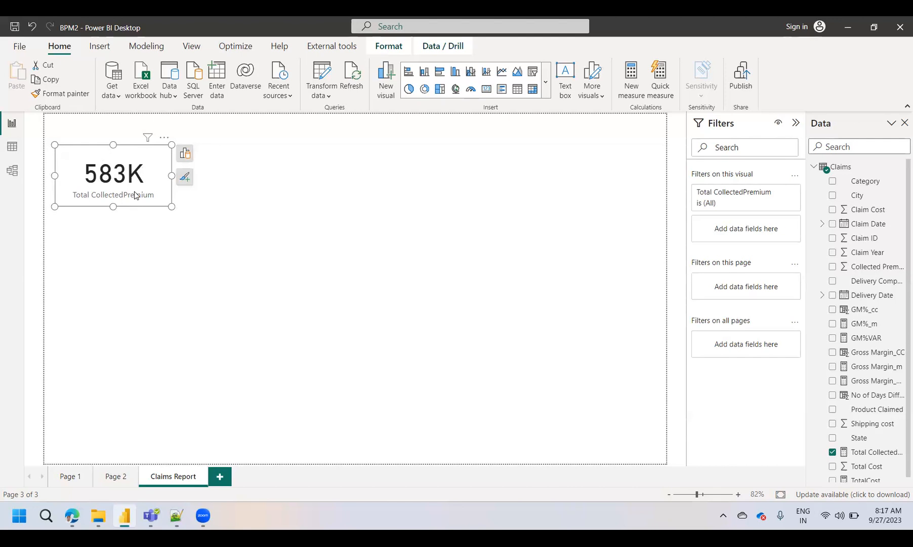
# Step: Format the card's callout value with Arial font, size 25, and display units set to None
pyautogui.click(185, 178)
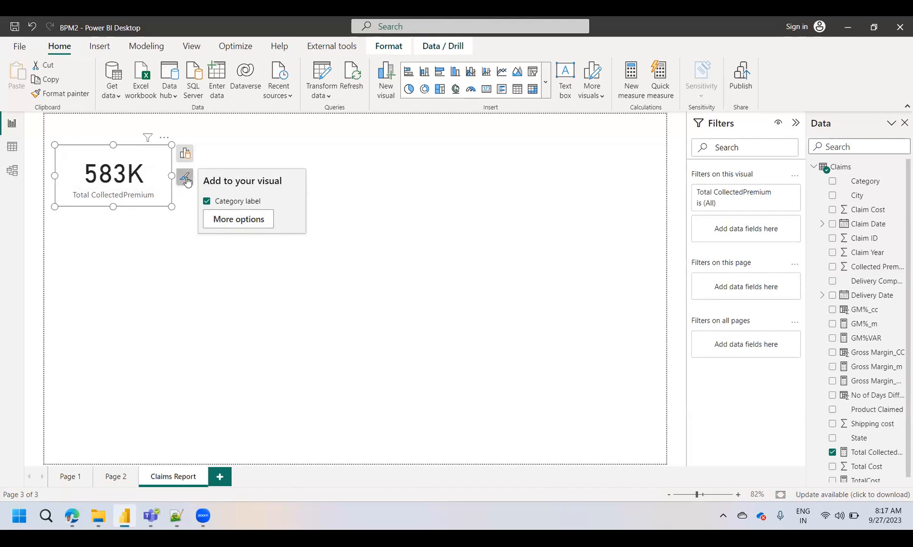
pyautogui.click(228, 222)
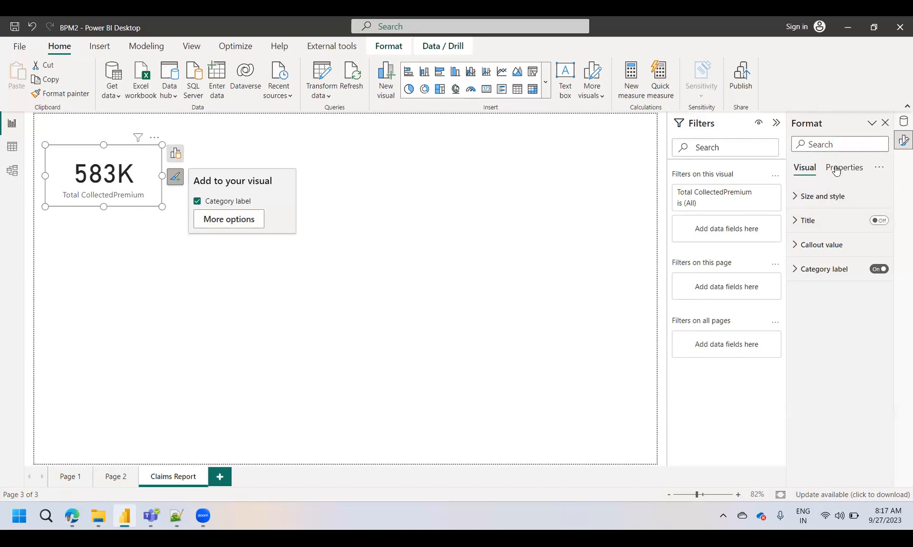
pyautogui.click(812, 246)
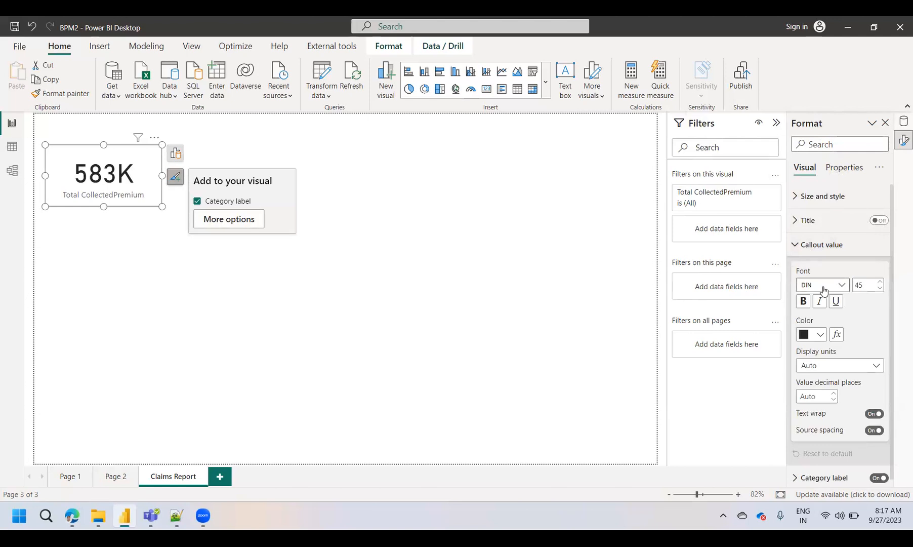
pyautogui.click(824, 286)
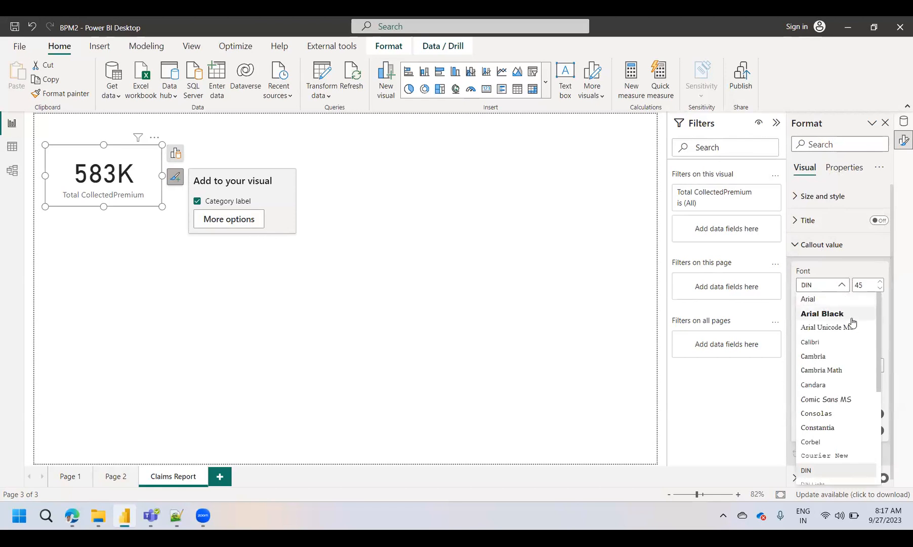
pyautogui.moveTo(878, 350); pyautogui.dragTo(878, 421)
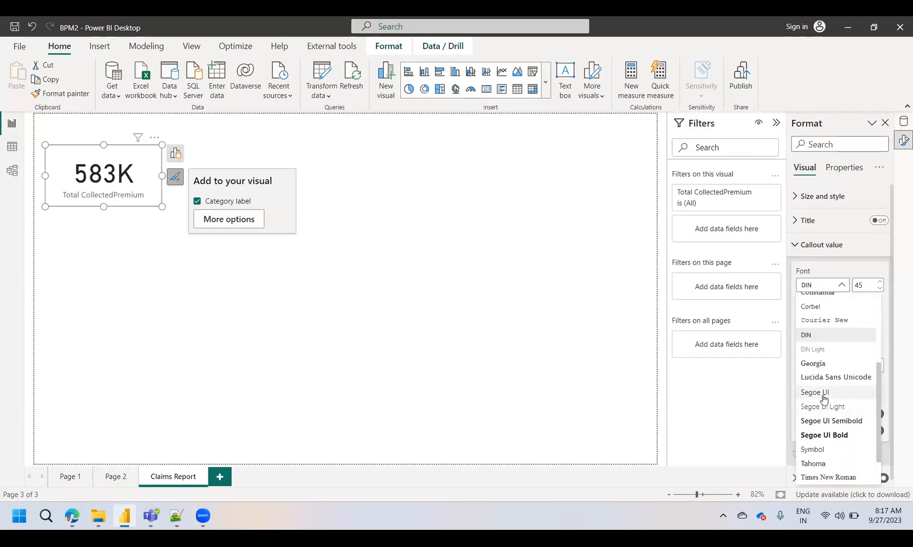
pyautogui.scroll(3, 877, 391)
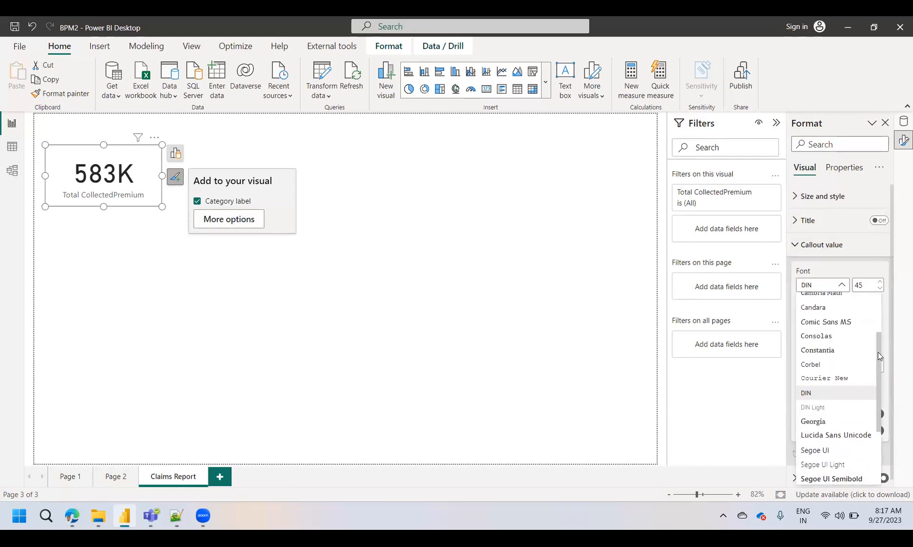
pyautogui.click(818, 299)
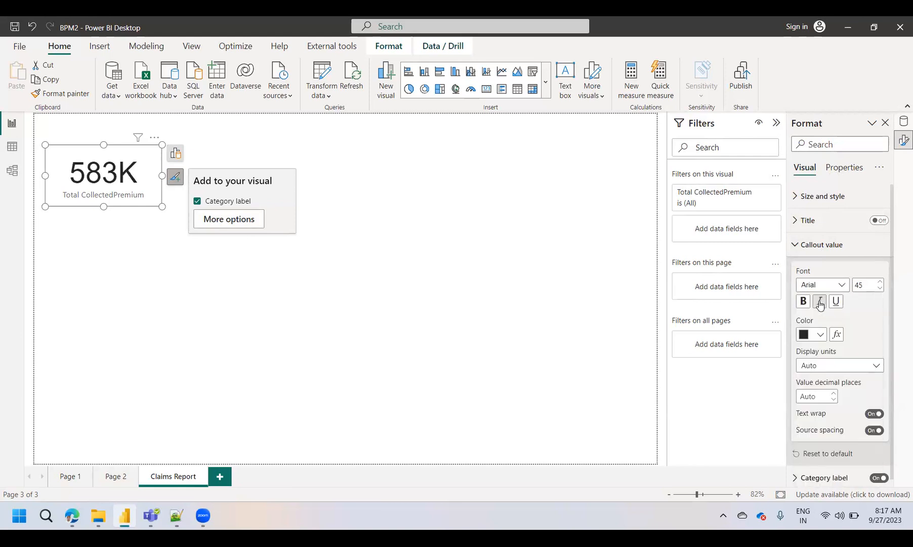
pyautogui.doubleClick(862, 286)
pyautogui.write('25')
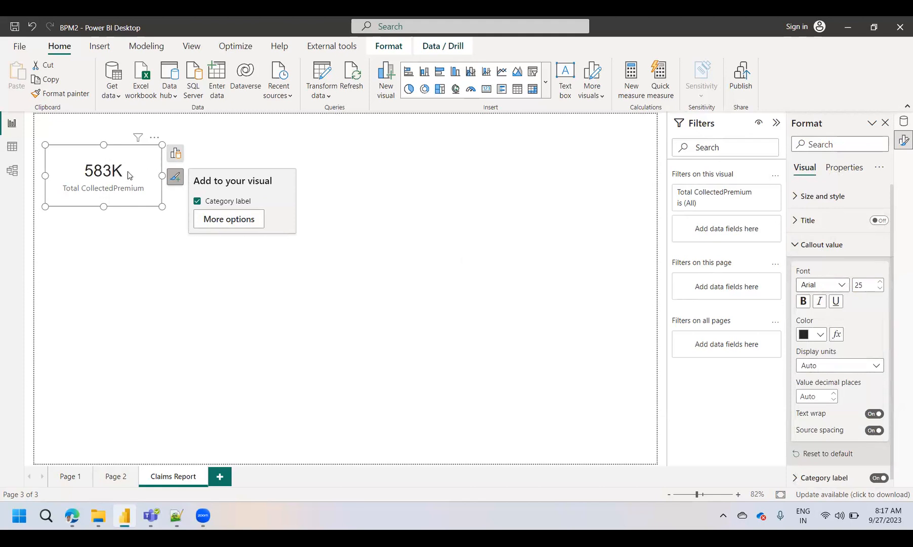
pyautogui.click(816, 371)
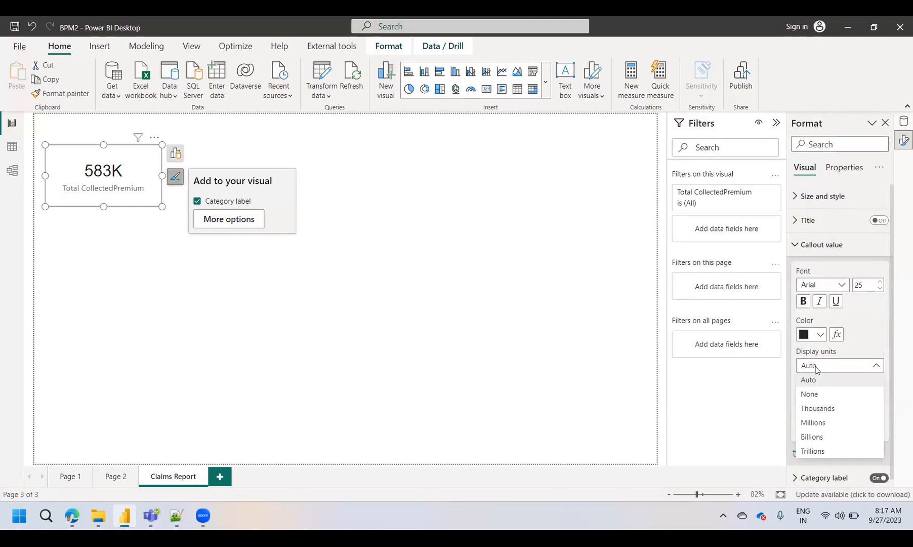
pyautogui.click(816, 394)
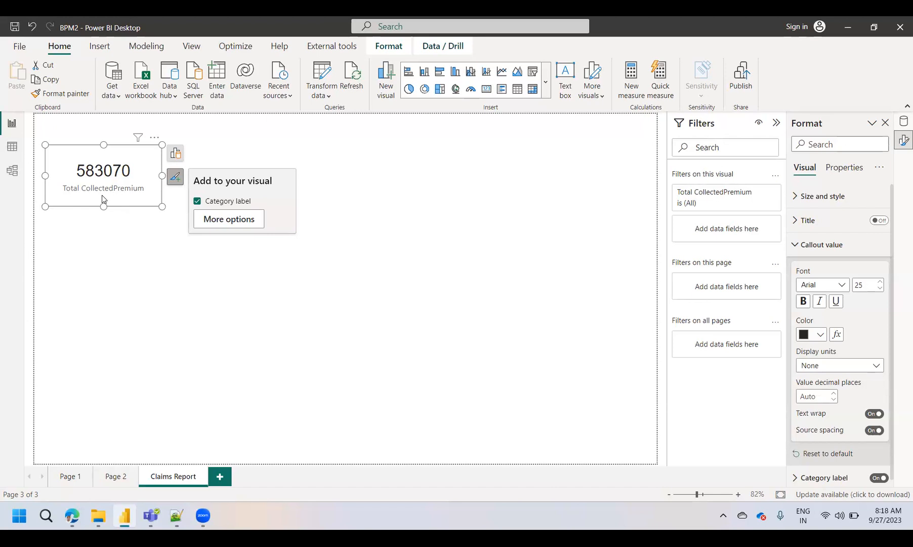
# Step: Apply a thousands separator to the Total CollectedPremium measure and shrink the card slightly
pyautogui.click(902, 124)
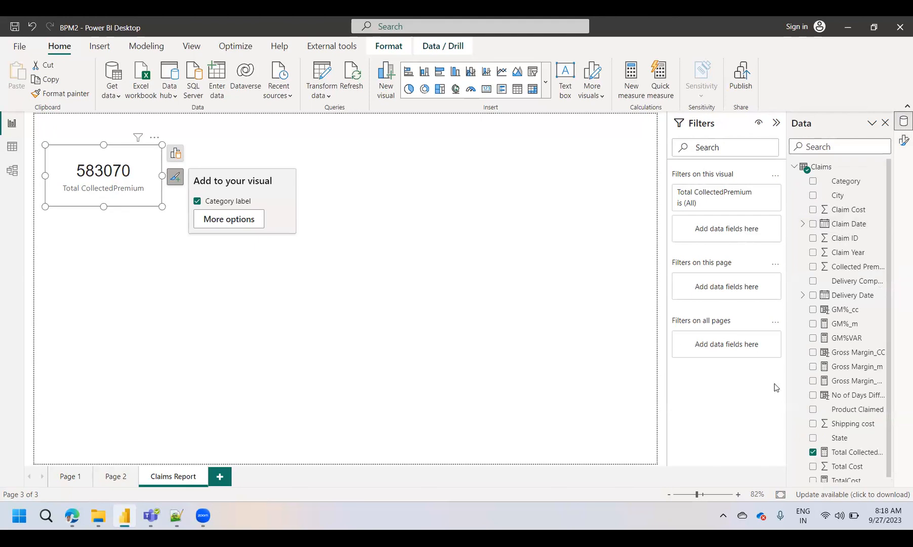
pyautogui.click(851, 453)
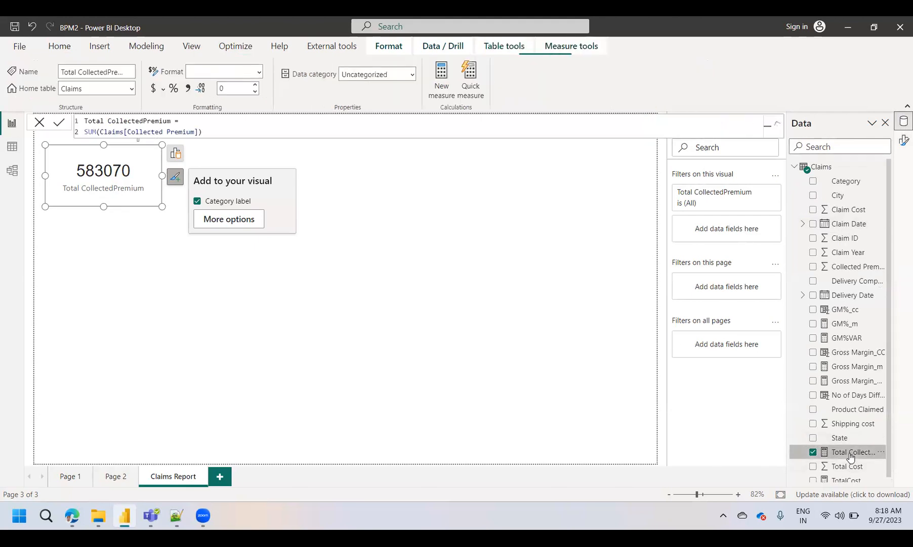
pyautogui.click(188, 89)
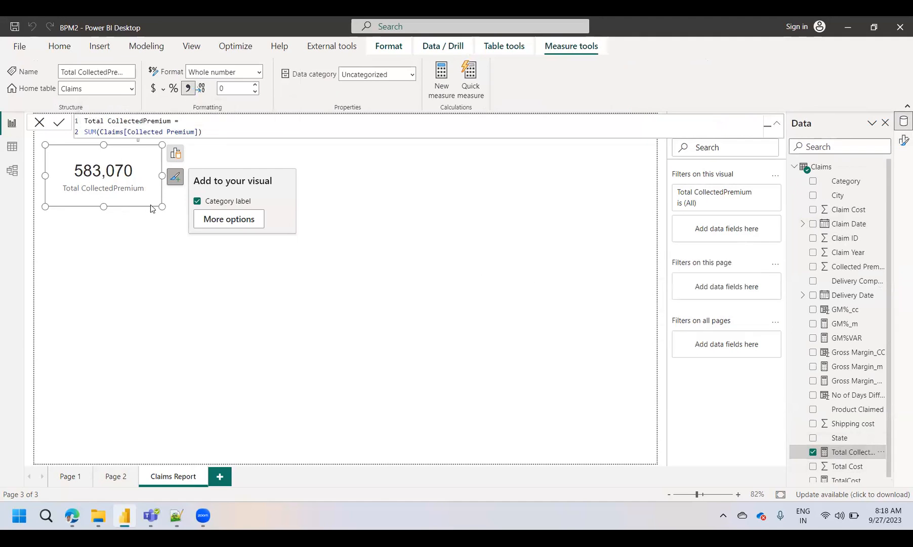
pyautogui.moveTo(162, 207); pyautogui.dragTo(151, 194)
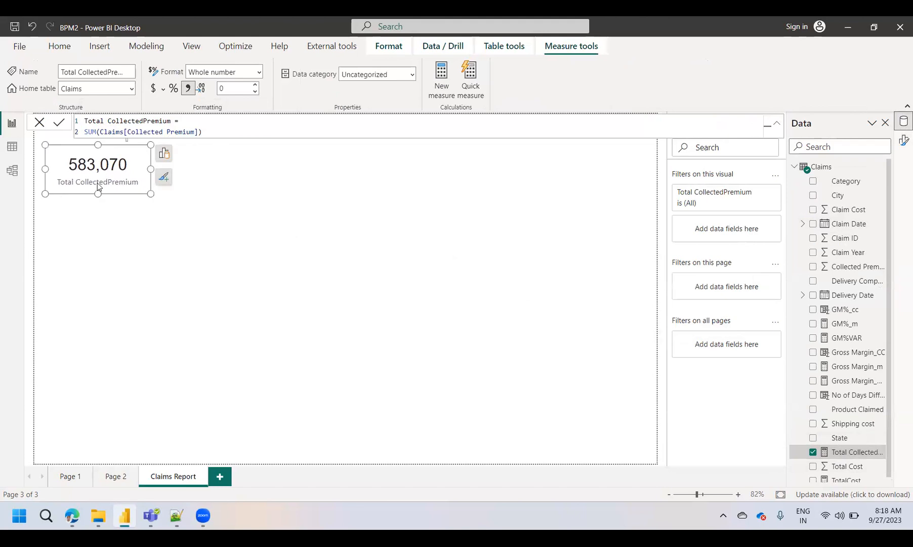
# Step: Turn on the visual border for the Total CollectedPremium card
pyautogui.click(903, 141)
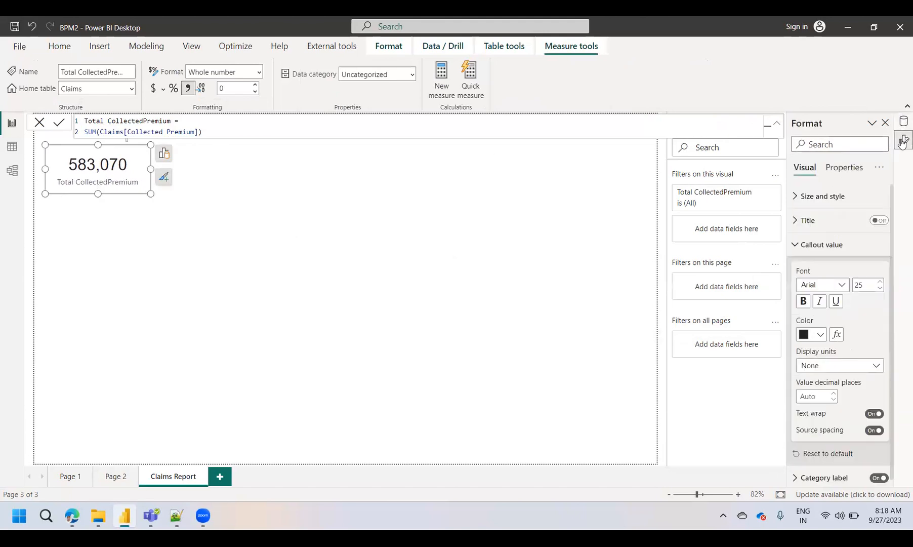
pyautogui.click(799, 245)
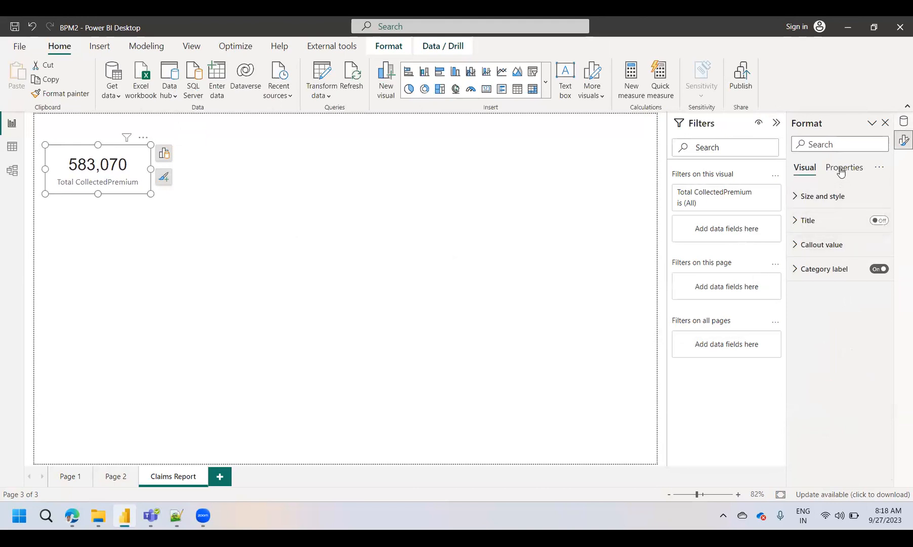
pyautogui.click(798, 199)
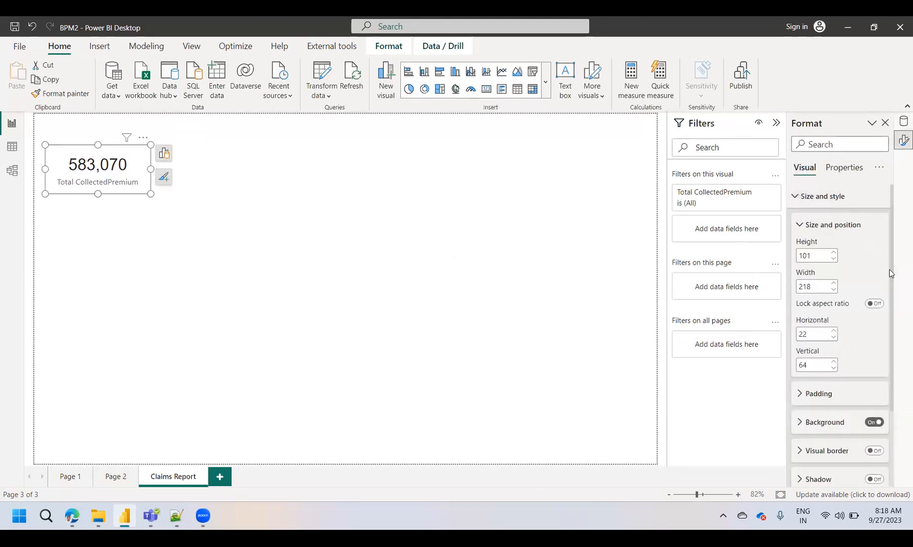
pyautogui.moveTo(891, 271); pyautogui.dragTo(894, 362)
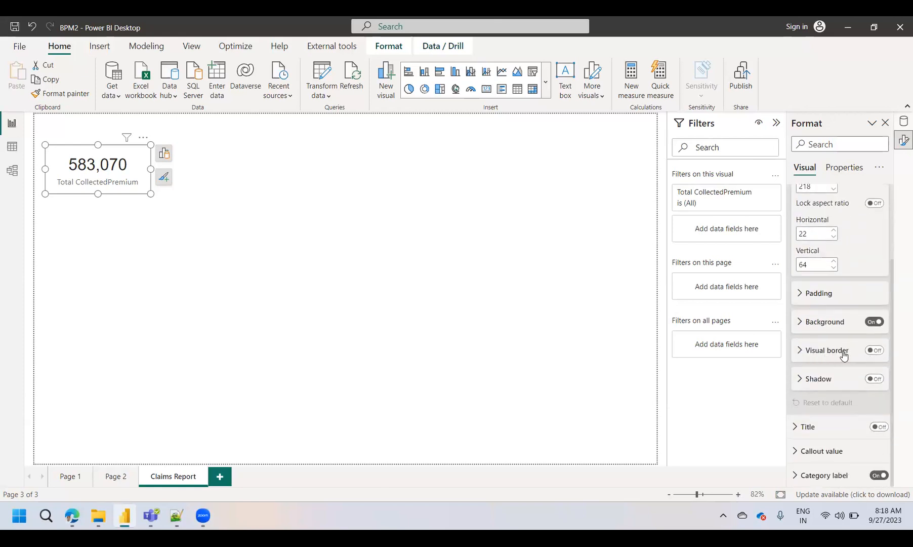
pyautogui.click(874, 349)
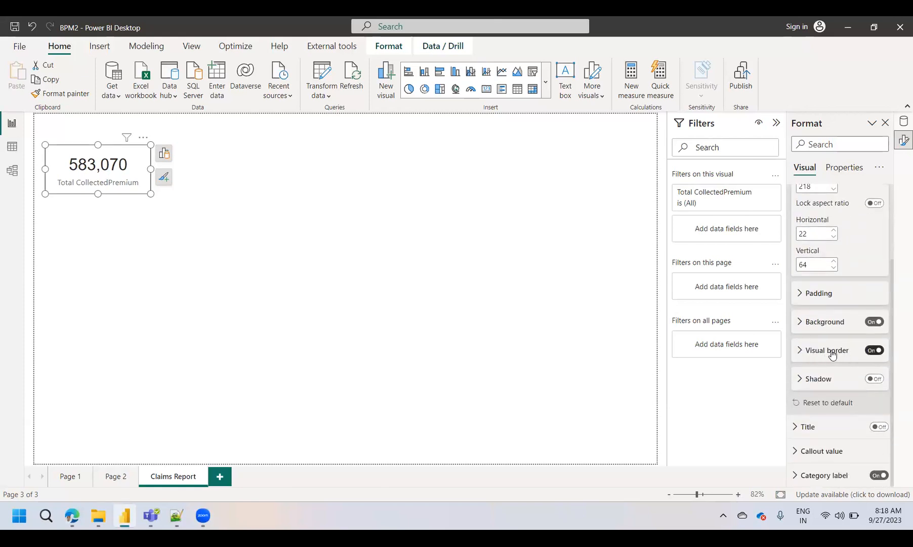
pyautogui.click(827, 352)
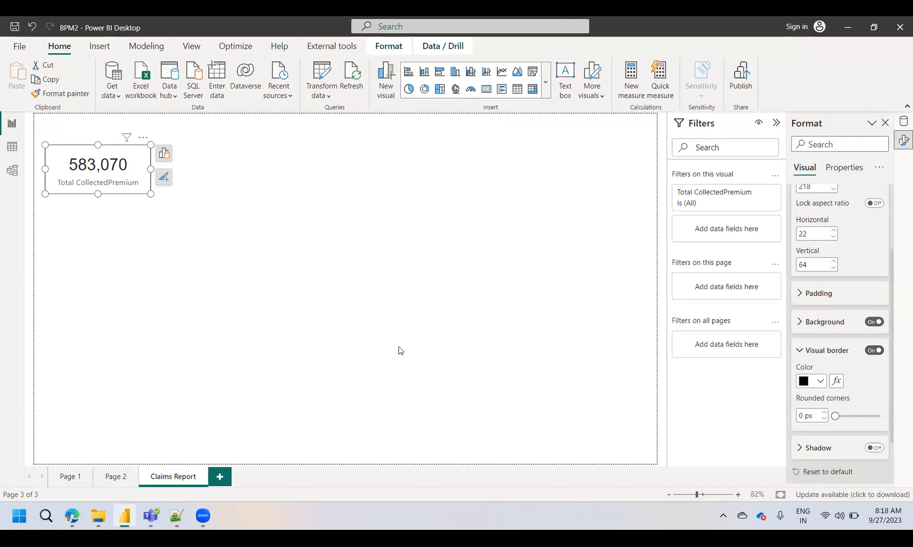
pyautogui.click(212, 251)
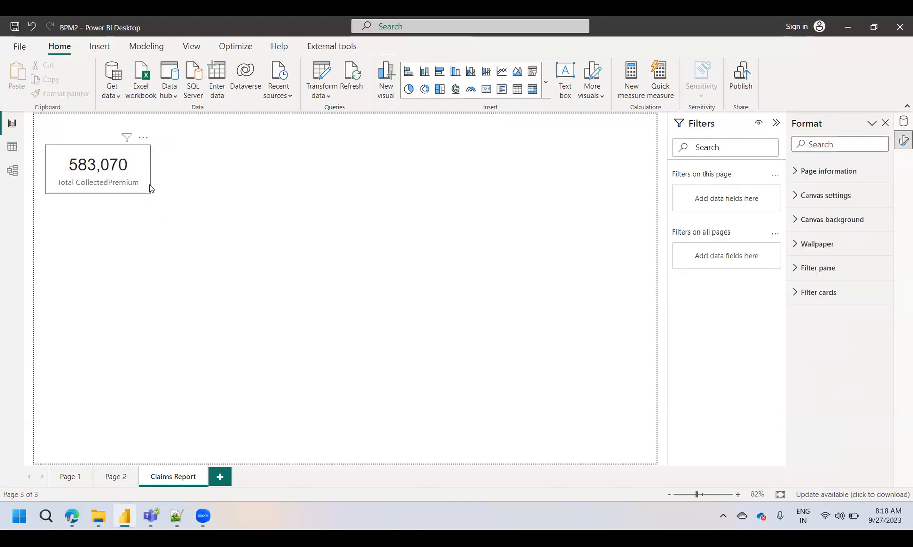
# Step: Set the card's visual border color to light gray
pyautogui.click(109, 182)
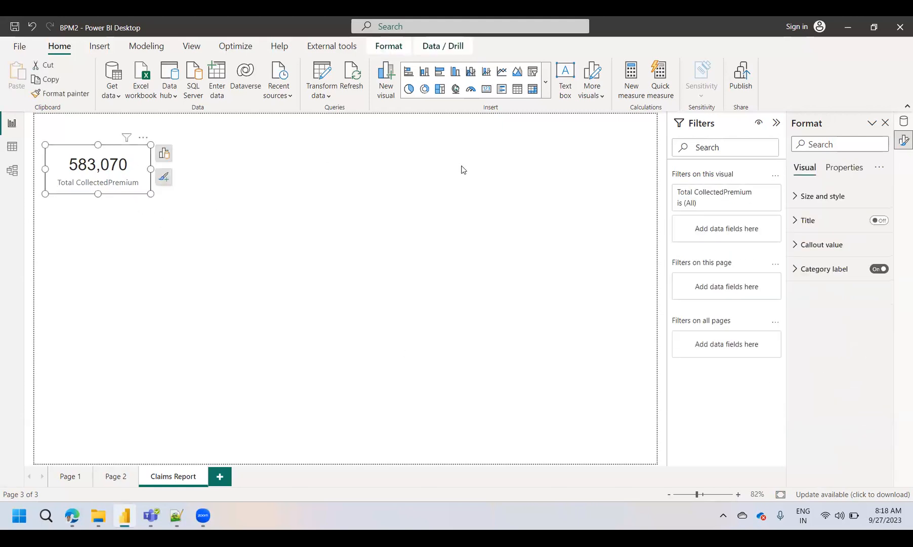
pyautogui.click(822, 197)
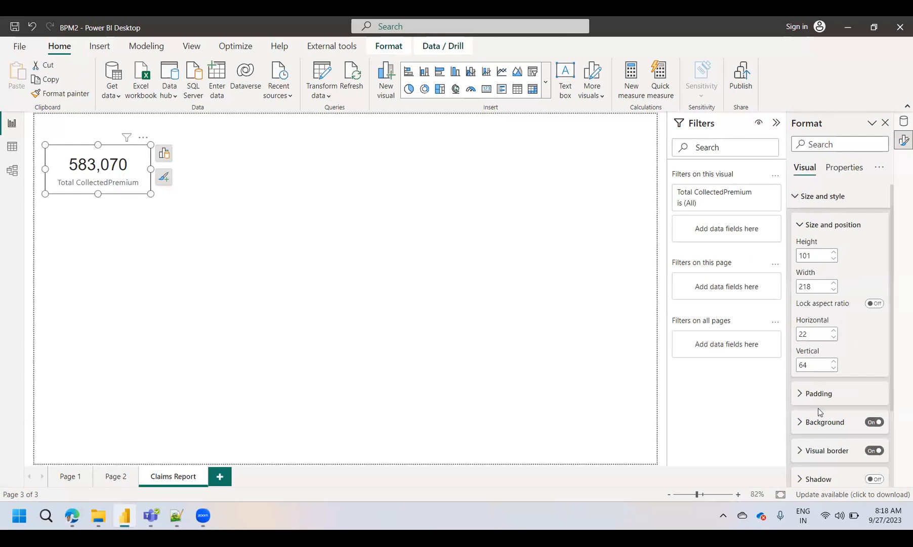
pyautogui.click(818, 423)
pyautogui.moveTo(891, 346); pyautogui.dragTo(899, 434)
pyautogui.click(810, 389)
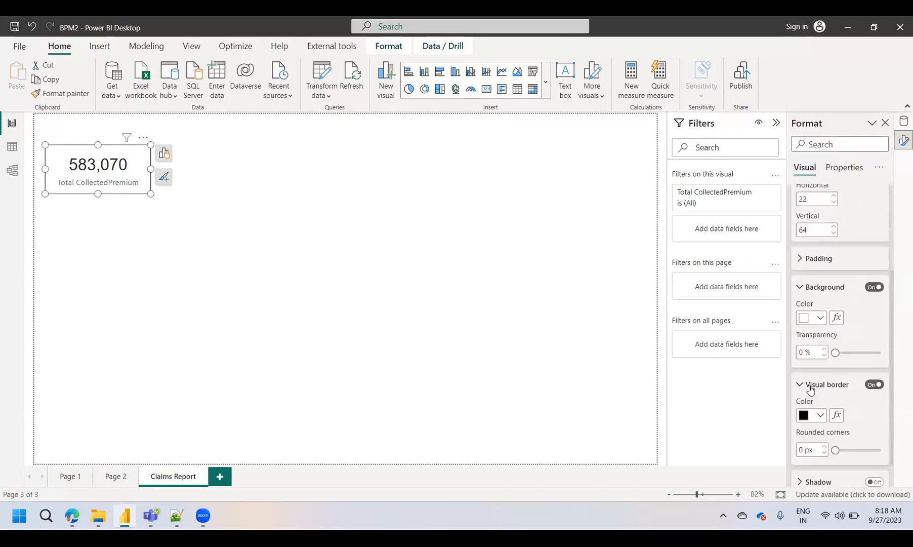
pyautogui.click(820, 414)
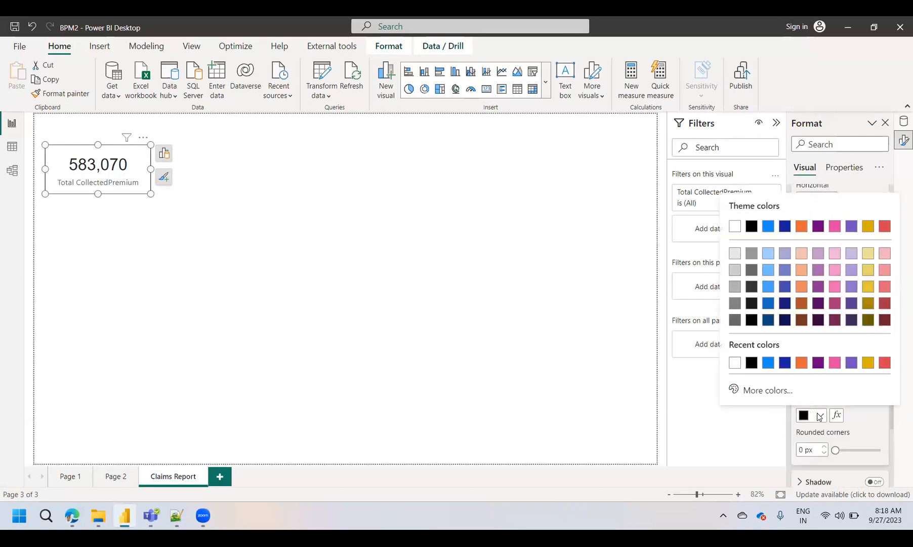
pyautogui.click(737, 253)
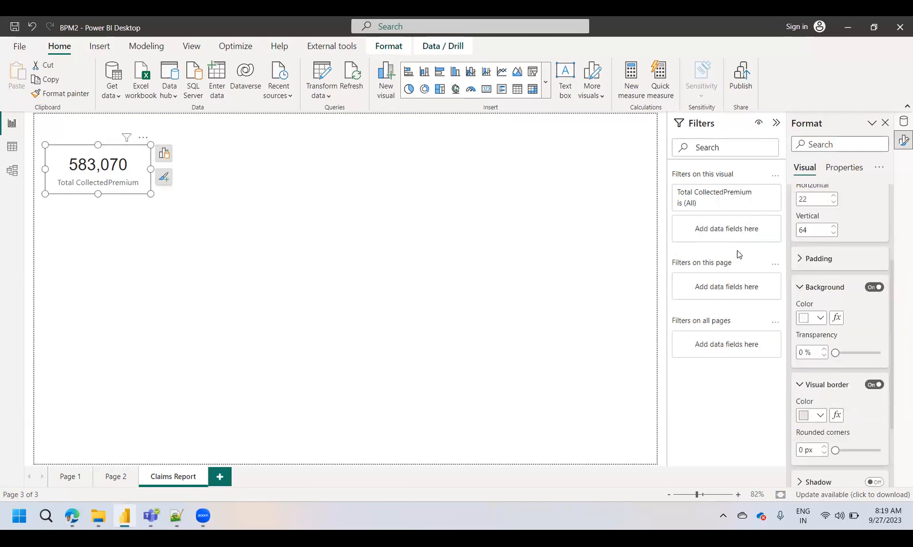
pyautogui.click(386, 398)
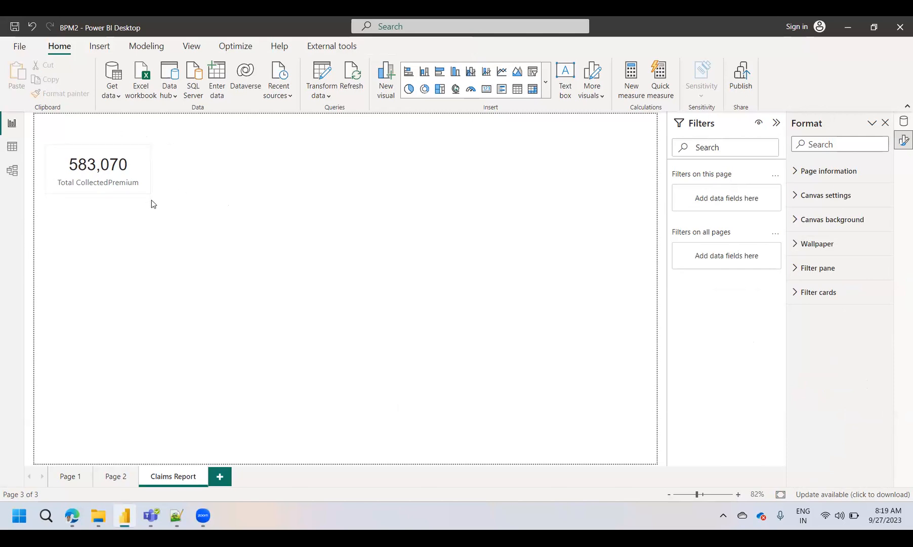
# Step: Round the card's border corners to 10 px
pyautogui.click(130, 166)
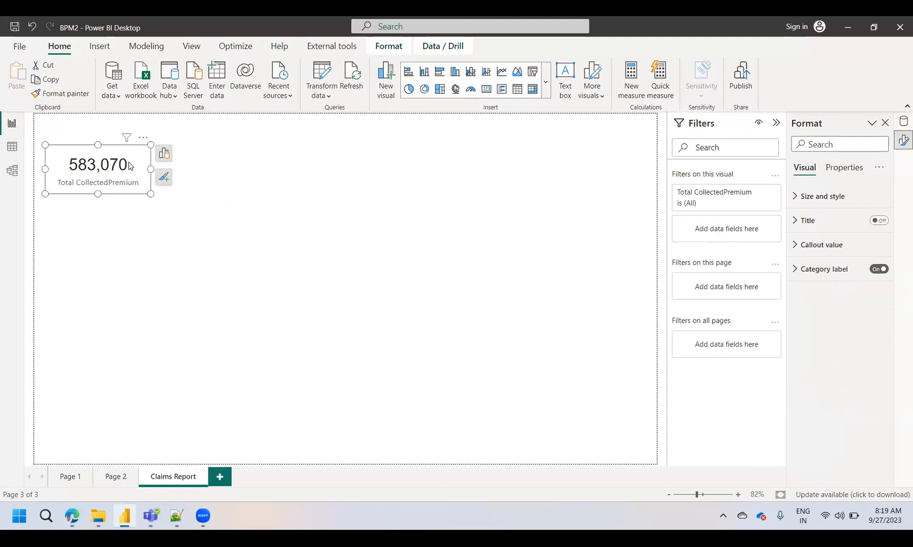
pyautogui.click(793, 198)
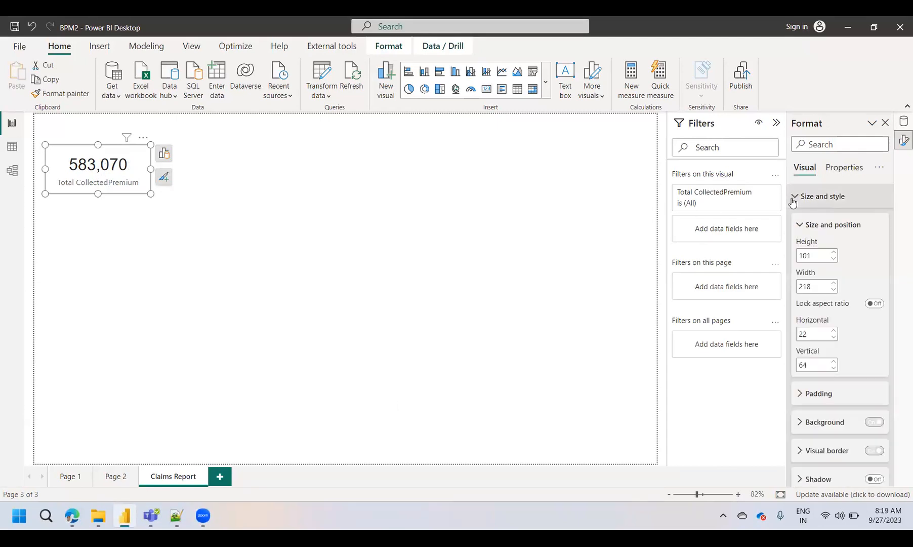
pyautogui.click(812, 451)
pyautogui.scroll(-2, 892, 360)
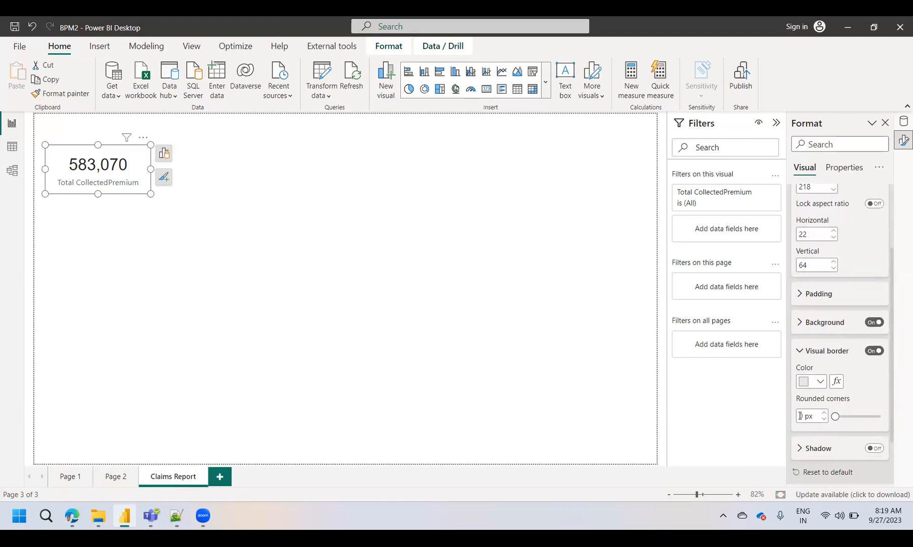
pyautogui.click(799, 416)
pyautogui.write('1')
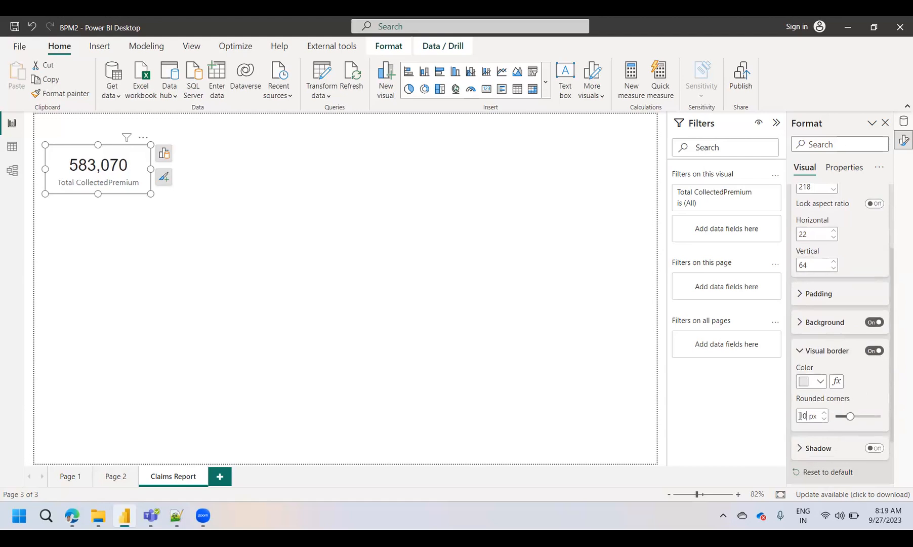
pyautogui.click(402, 305)
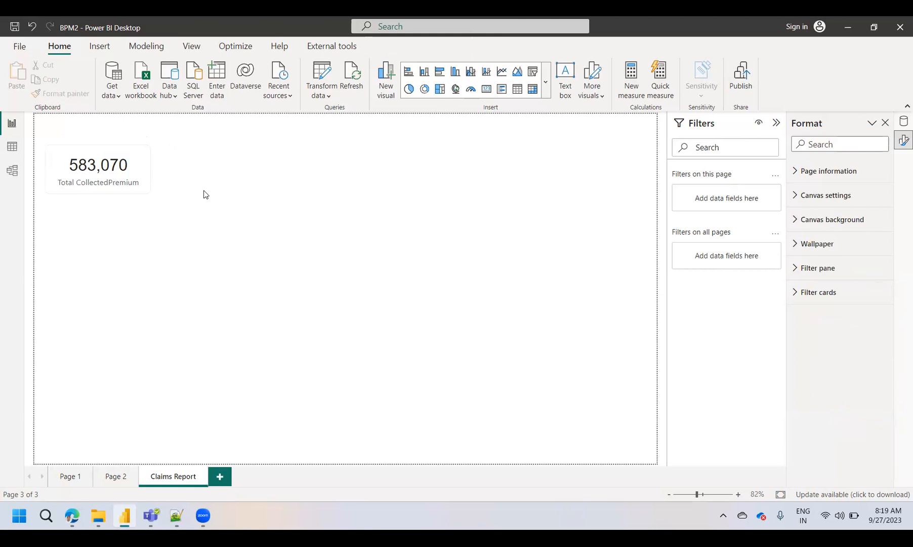
# Step: Turn on a shadow for the Total CollectedPremium card
pyautogui.click(123, 174)
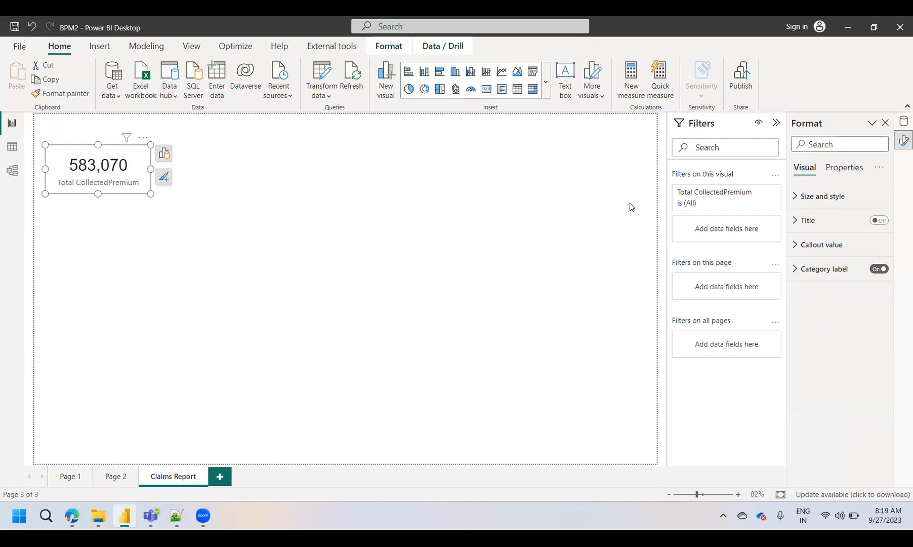
pyautogui.click(796, 200)
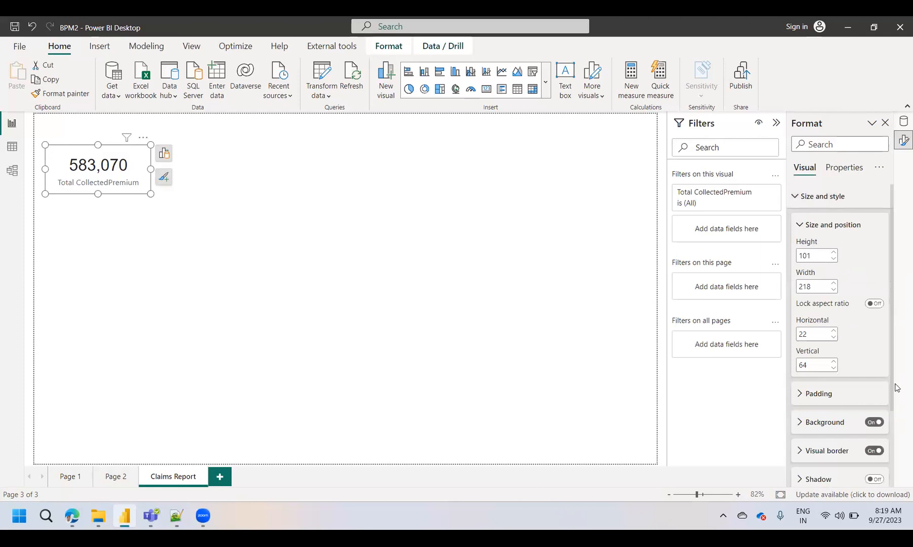
pyautogui.click(877, 481)
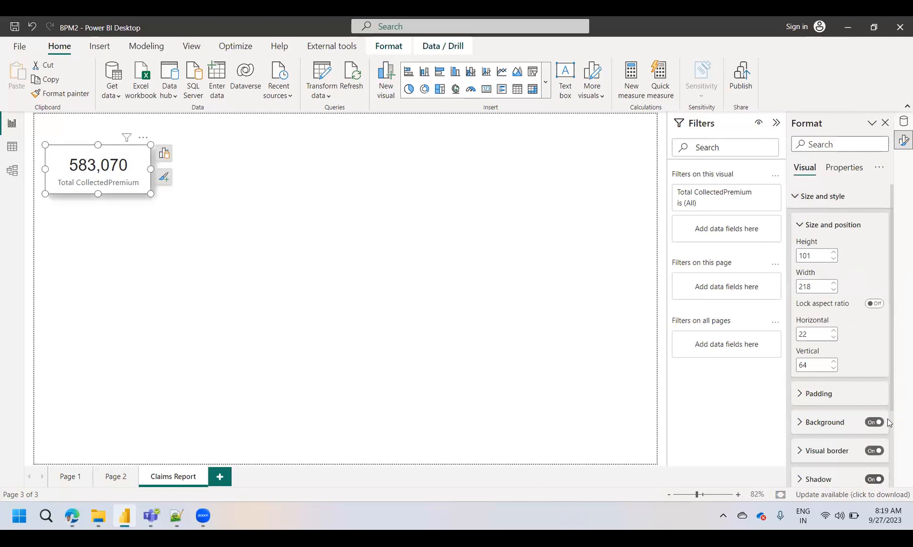
pyautogui.scroll(-1, 892, 377)
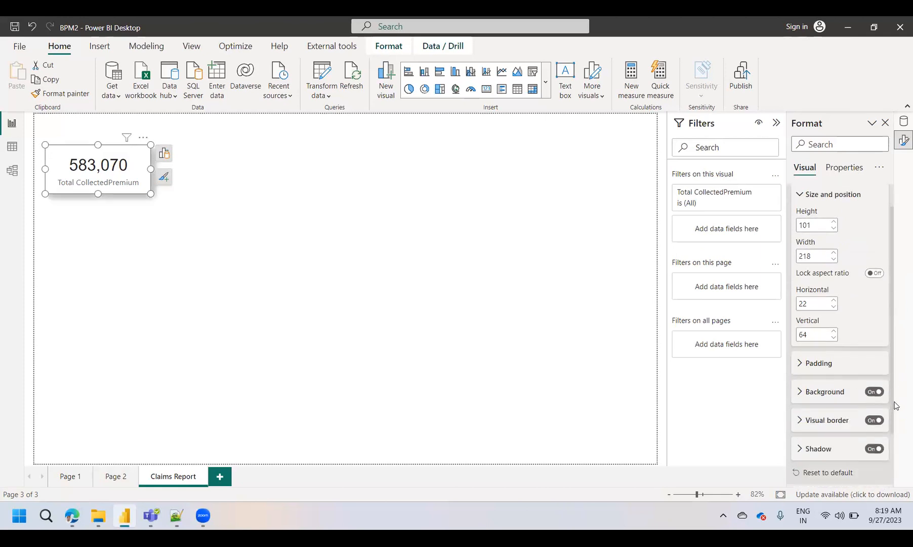
pyautogui.click(362, 338)
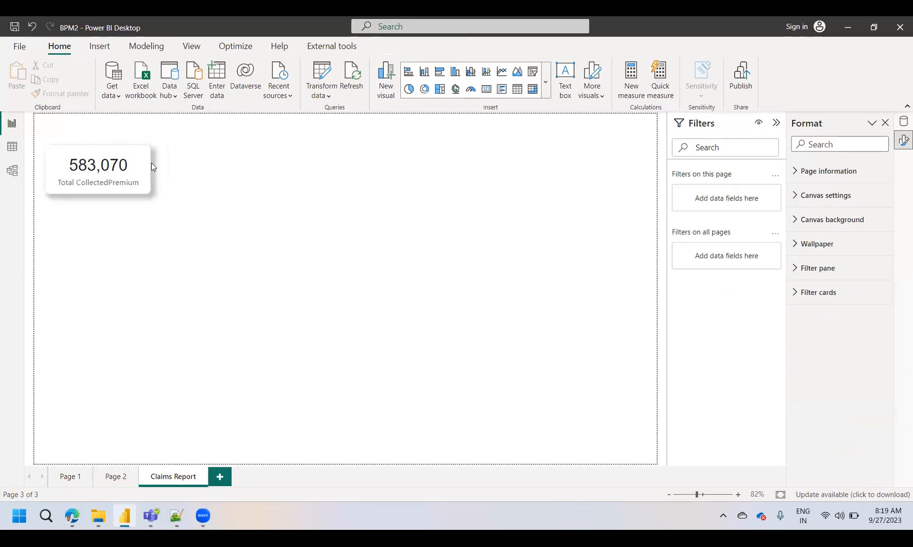
# Step: Set the card's shadow color to a light gray shade
pyautogui.click(122, 173)
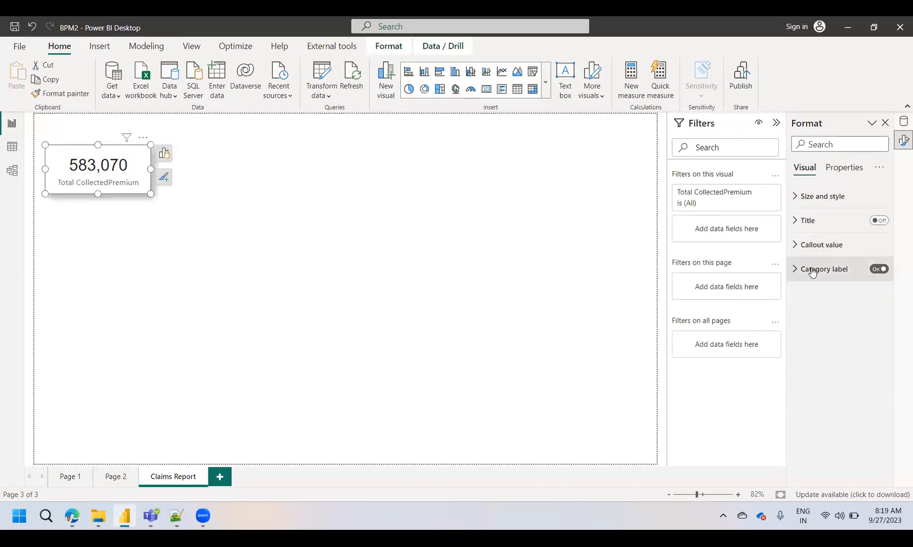
pyautogui.click(808, 197)
pyautogui.scroll(-2, 891, 355)
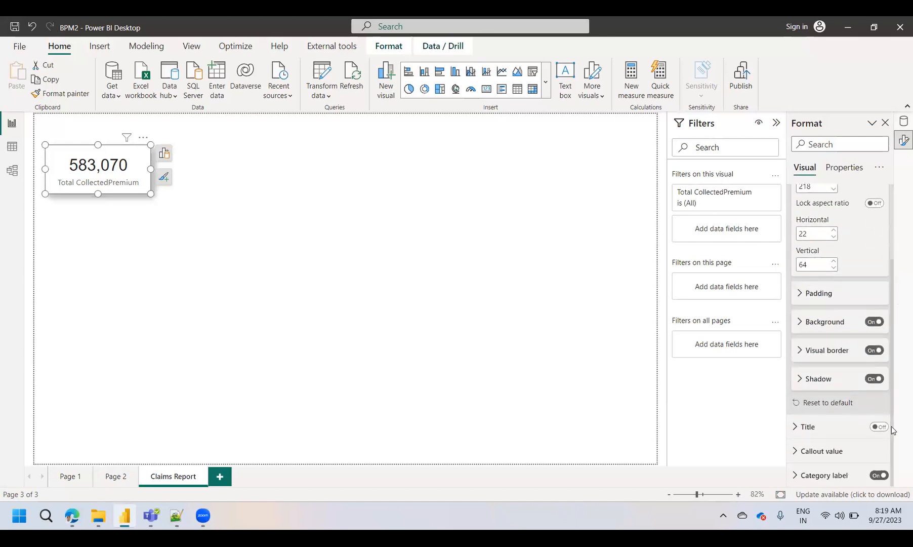
pyautogui.click(810, 380)
pyautogui.click(818, 410)
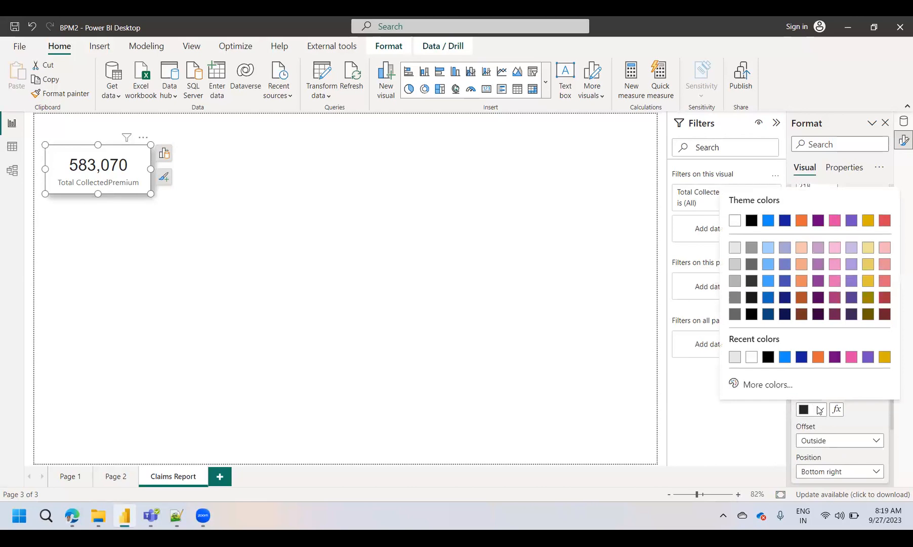
pyautogui.click(735, 265)
pyautogui.click(441, 279)
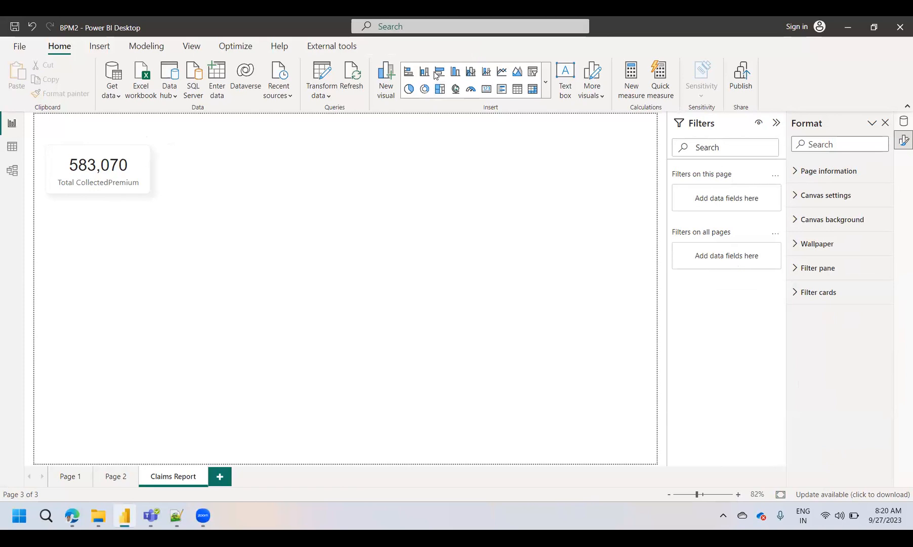
pyautogui.click(100, 185)
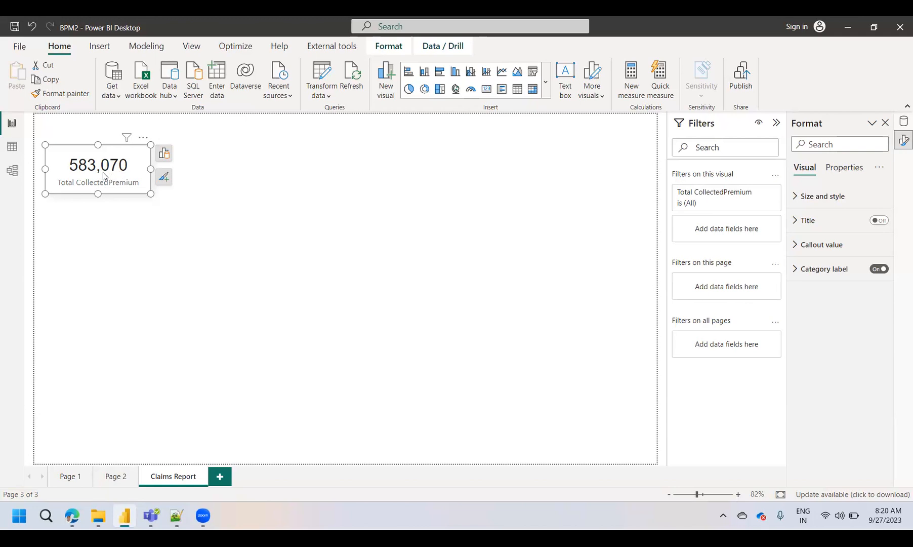
pyautogui.click(213, 196)
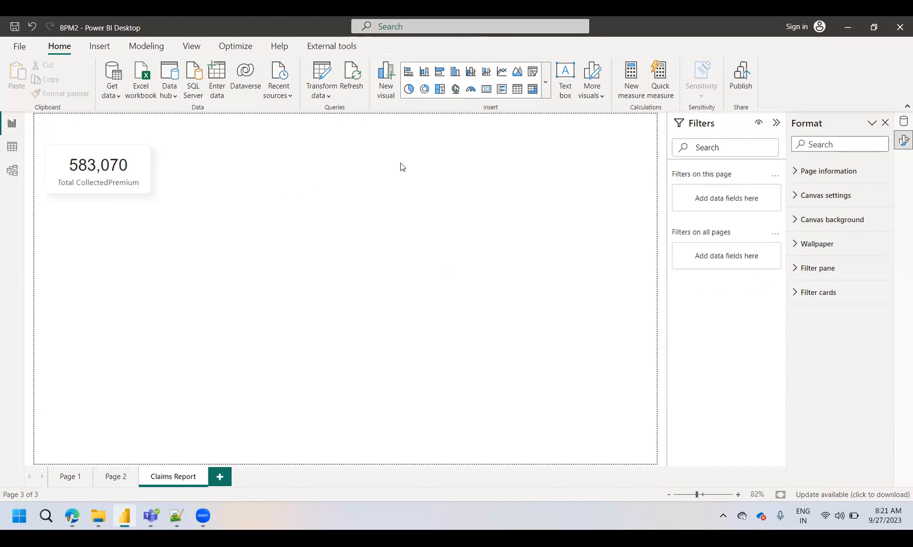
pyautogui.click(486, 90)
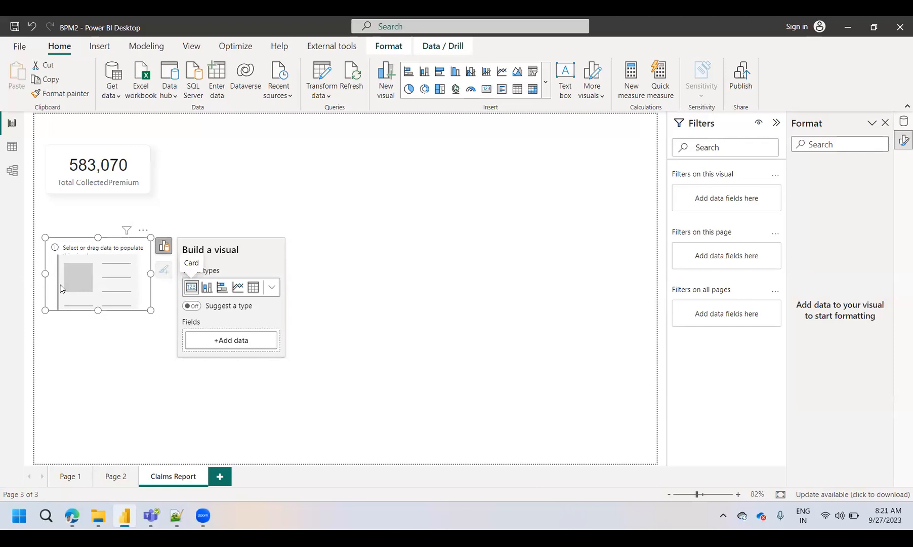
pyautogui.press('Delete')
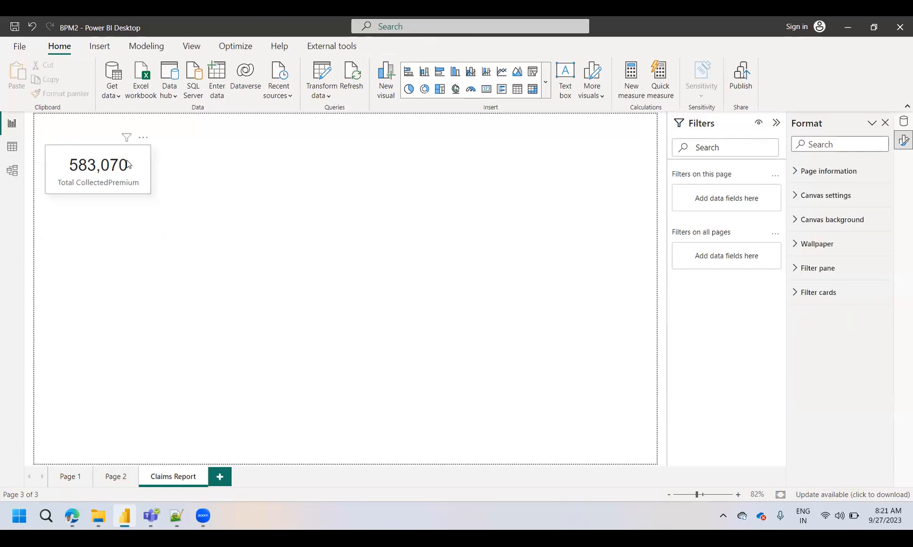
# Step: Duplicate the Total CollectedPremium card and place the copy to its right
pyautogui.click(128, 163)
pyautogui.hotkey('ctrl', 'c')
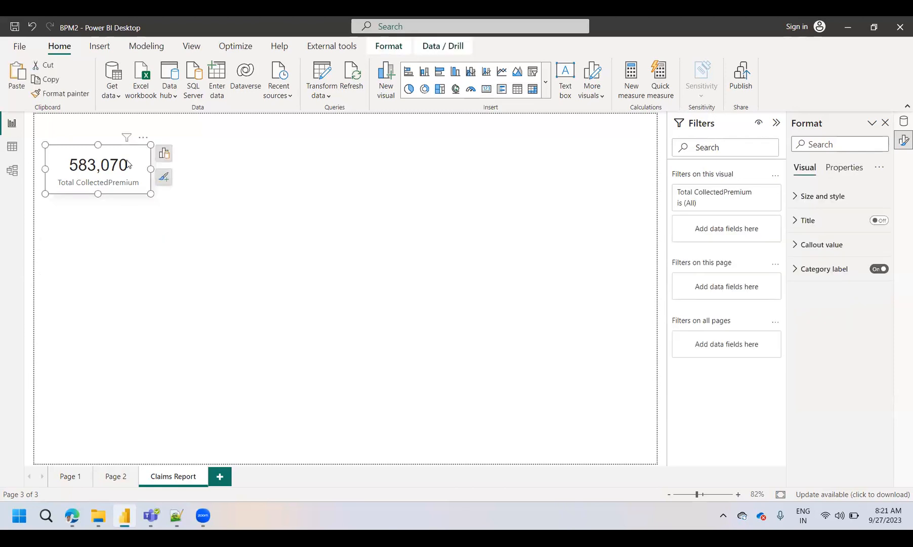
pyautogui.hotkey('ctrl', 'v')
pyautogui.moveTo(127, 163); pyautogui.dragTo(254, 168)
pyautogui.moveTo(104, 179); pyautogui.dragTo(117, 176)
pyautogui.click(213, 163)
pyautogui.moveTo(224, 162); pyautogui.dragTo(221, 161)
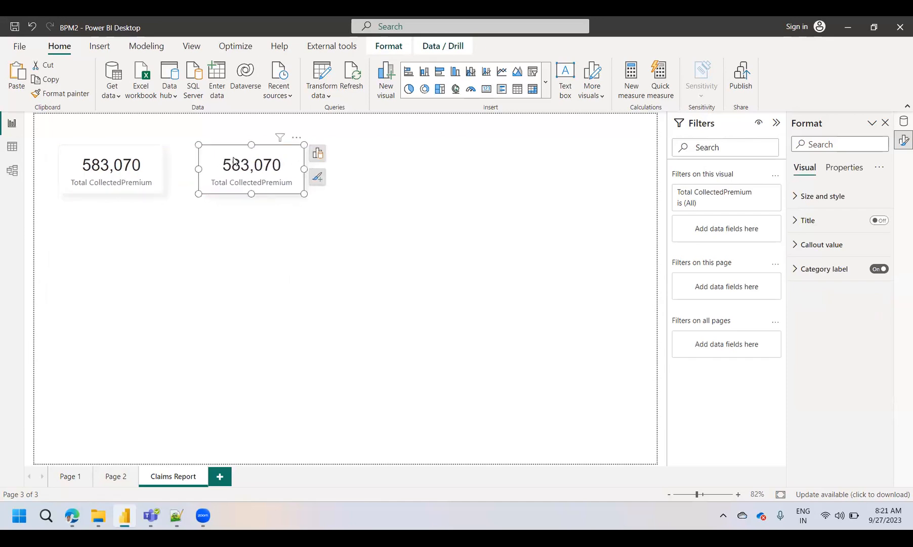
# Step: Replace the copied card's field with the TotalCost measure
pyautogui.click(313, 158)
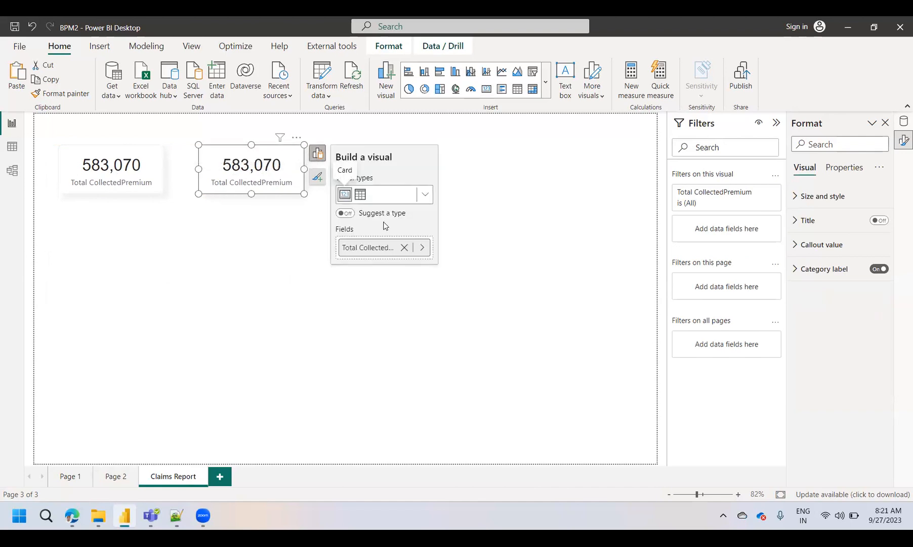
pyautogui.click(403, 247)
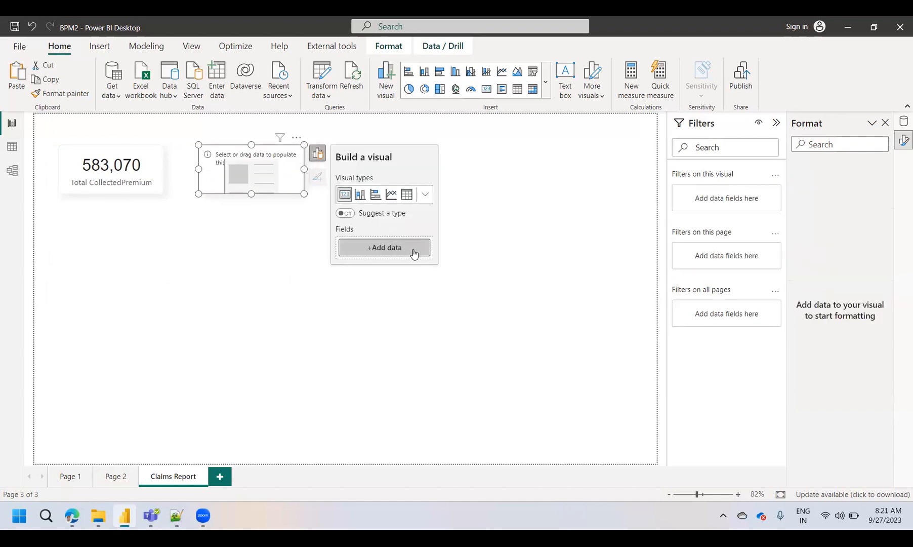
pyautogui.click(414, 252)
pyautogui.moveTo(565, 296); pyautogui.dragTo(563, 369)
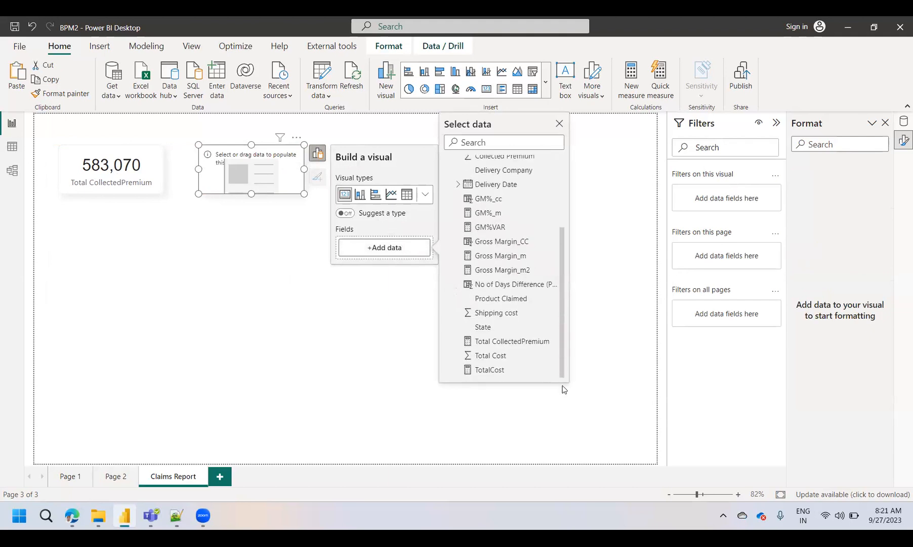
pyautogui.click(490, 369)
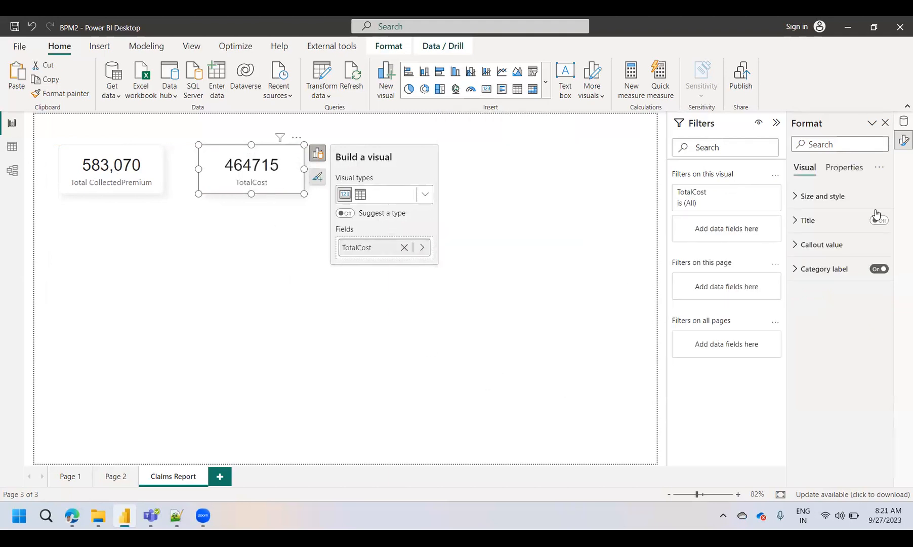
# Step: Apply the thousands separator format to the TotalCost measure
pyautogui.click(903, 121)
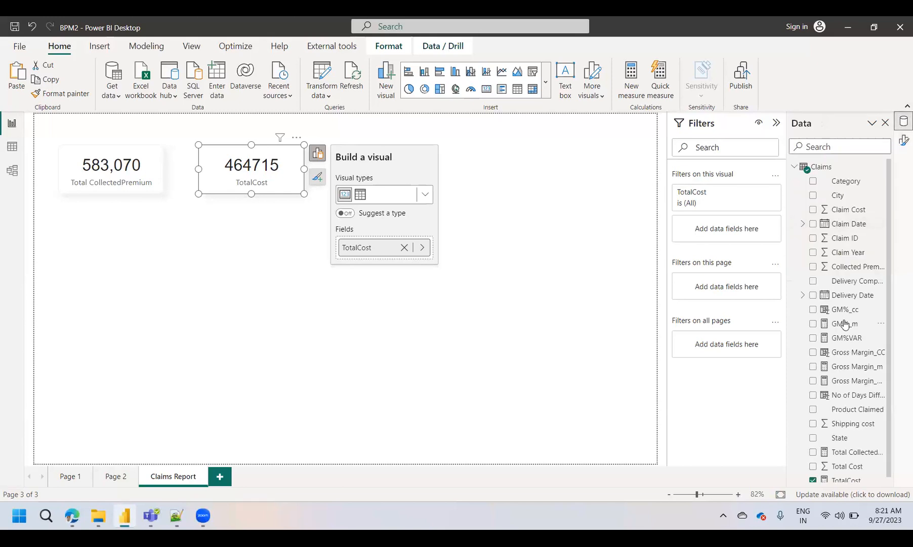
pyautogui.scroll(-1, 888, 367)
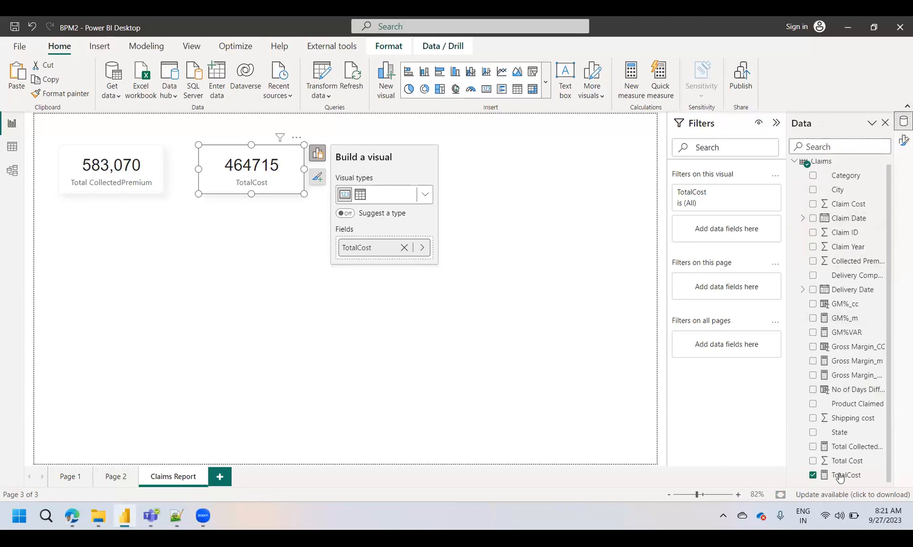
pyautogui.click(845, 474)
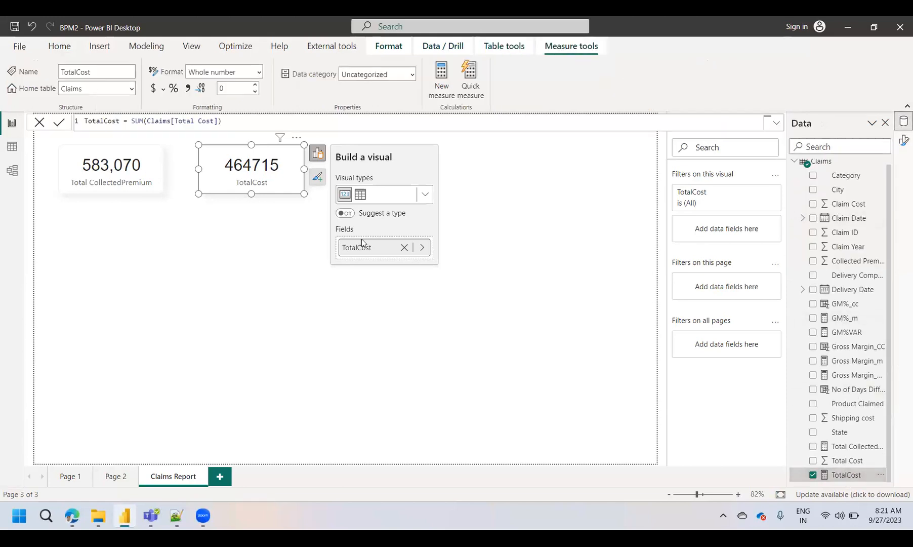
pyautogui.click(187, 89)
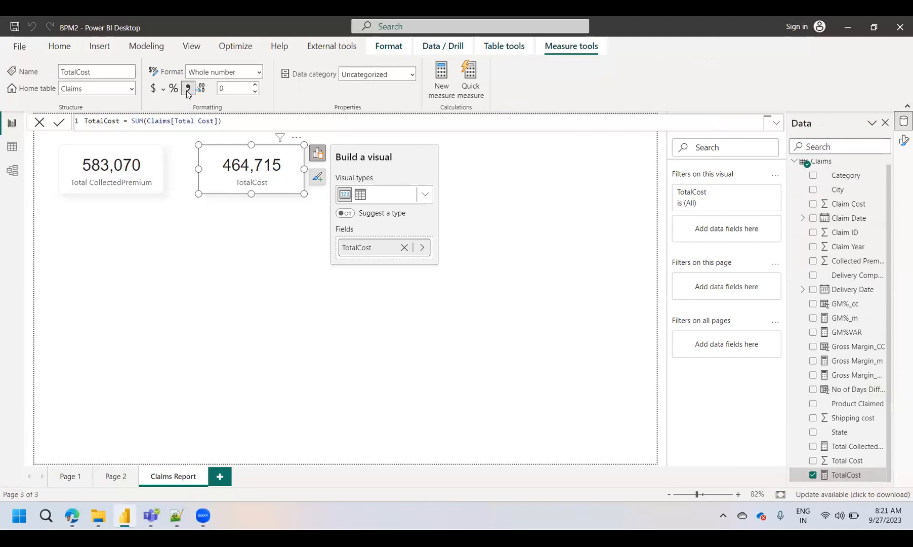
# Step: Paste two more copies of the TotalCost card and arrange all four cards evenly in a row
pyautogui.click(273, 238)
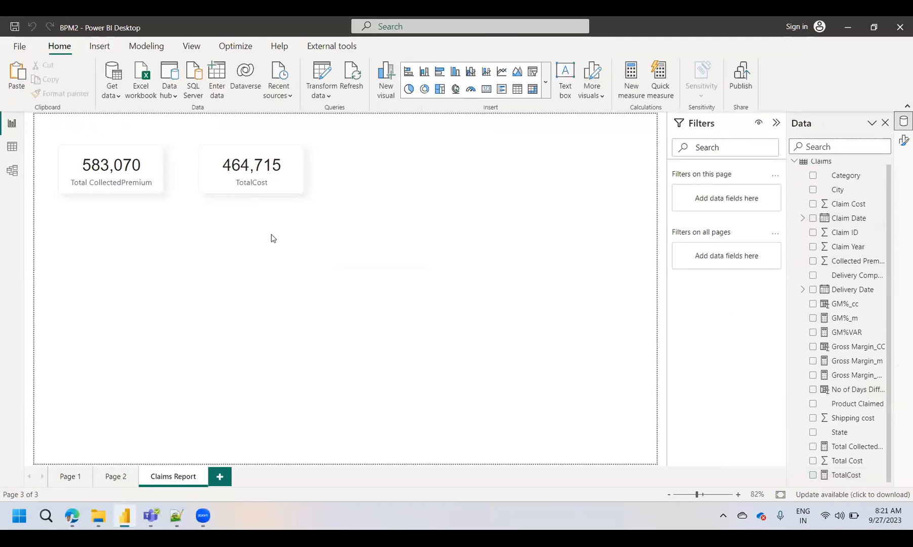
pyautogui.click(263, 189)
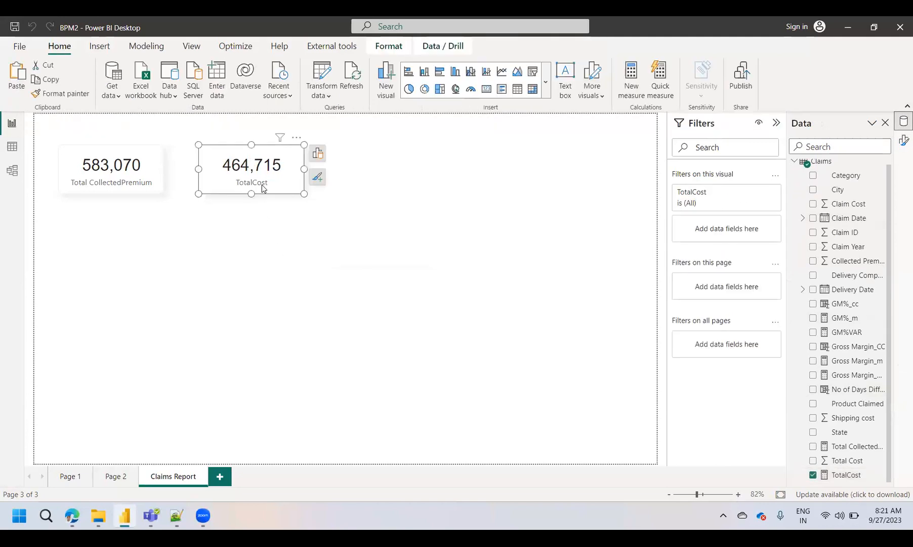
pyautogui.hotkey('ctrl', 'v')
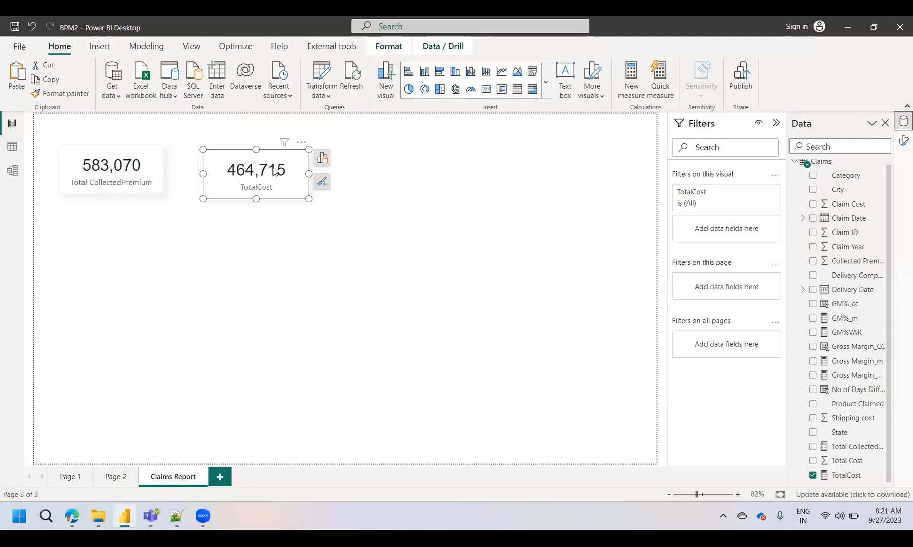
pyautogui.hotkey('ctrl', 'v')
pyautogui.moveTo(273, 171); pyautogui.dragTo(467, 169)
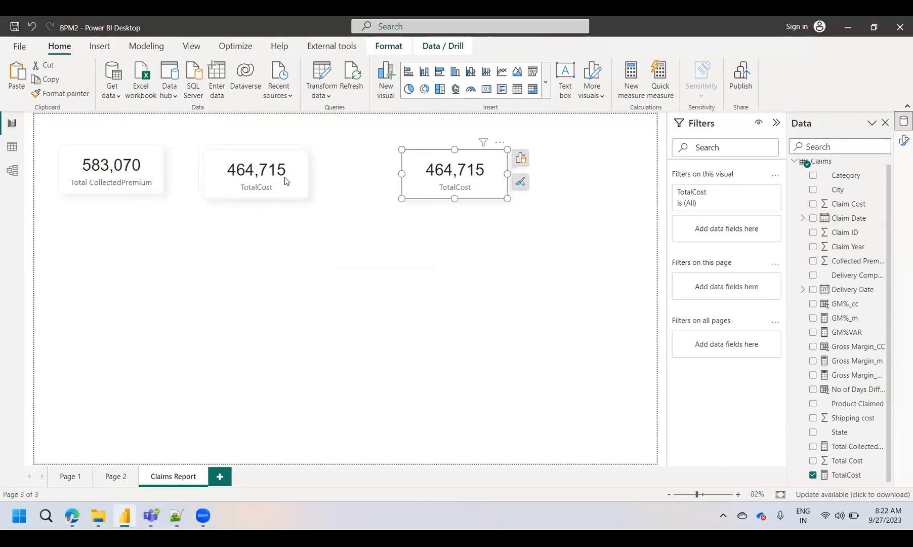
pyautogui.moveTo(259, 187); pyautogui.dragTo(366, 185)
pyautogui.moveTo(488, 184); pyautogui.dragTo(541, 183)
pyautogui.moveTo(375, 184); pyautogui.dragTo(387, 184)
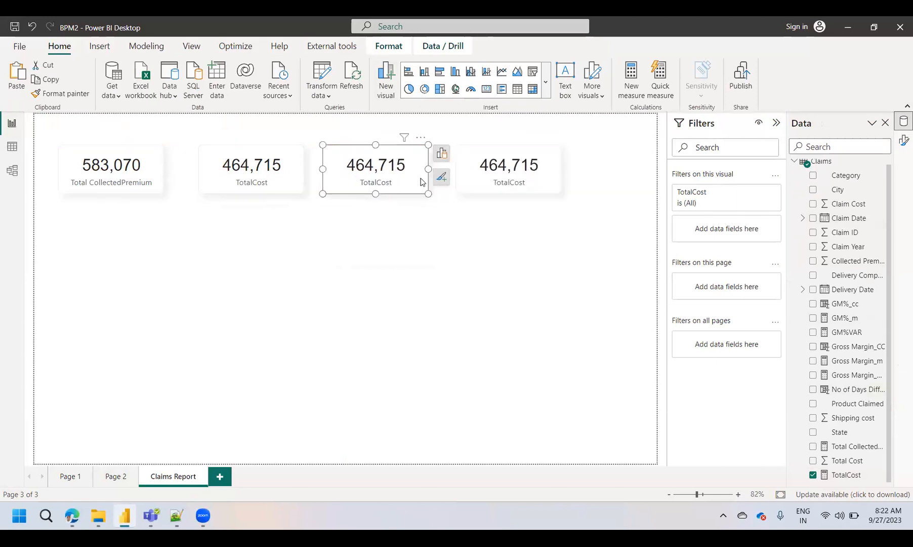
pyautogui.click(498, 183)
pyautogui.click(373, 165)
pyautogui.click(242, 172)
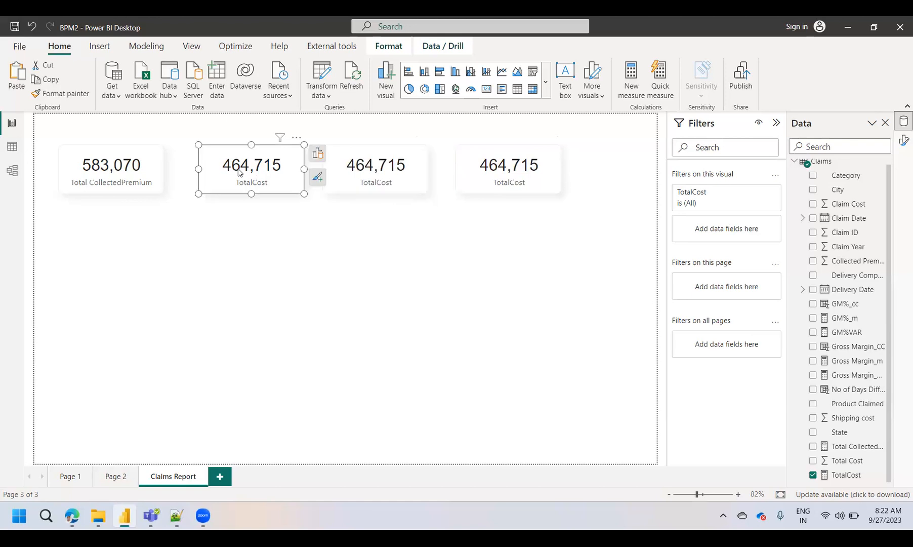
# Step: Replace the third card's field with the Gross Margin_m2 measure
pyautogui.click(358, 177)
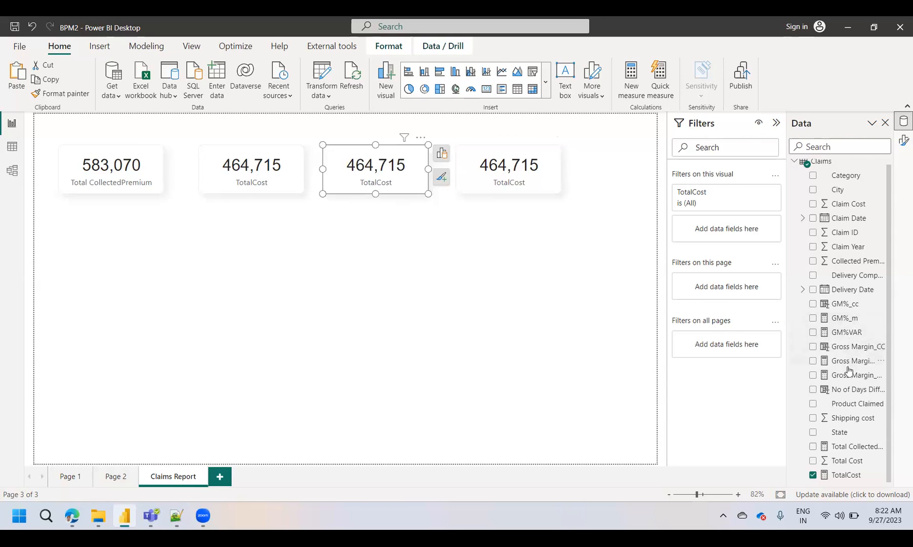
pyautogui.moveTo(787, 336); pyautogui.dragTo(776, 337)
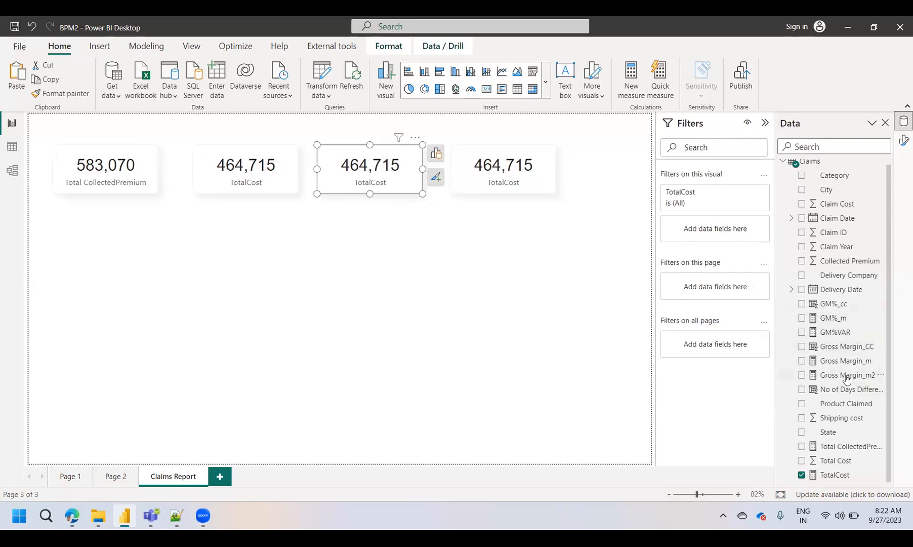
pyautogui.click(435, 153)
pyautogui.click(523, 247)
pyautogui.click(500, 247)
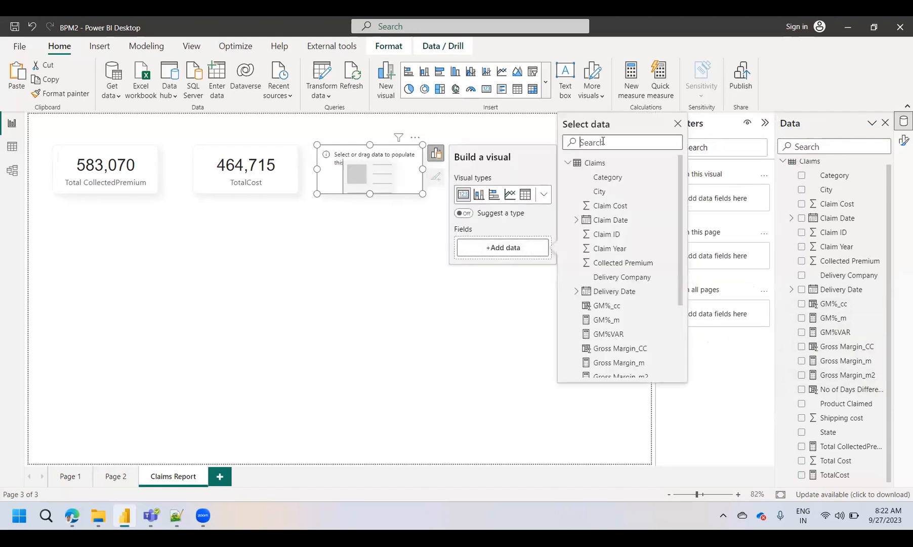
pyautogui.write('GM')
pyautogui.press('BackSpace')
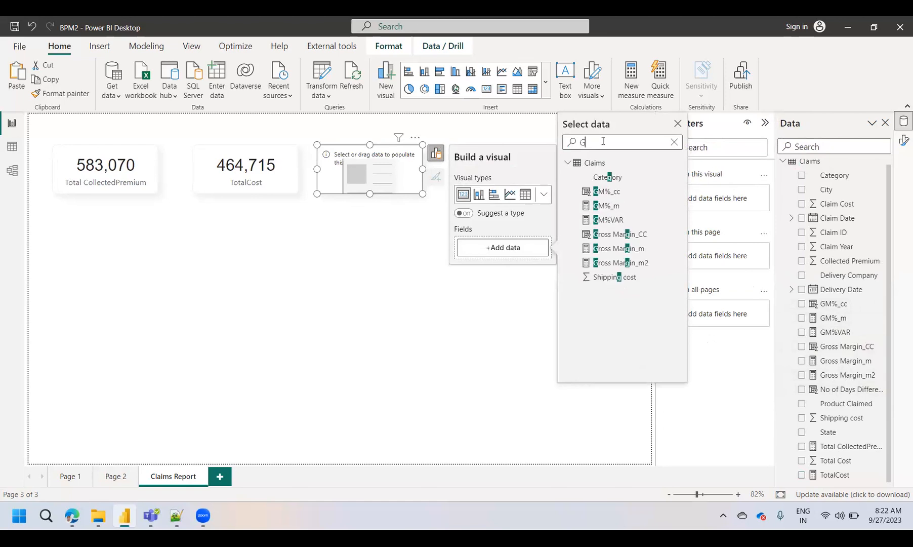
pyautogui.click(618, 263)
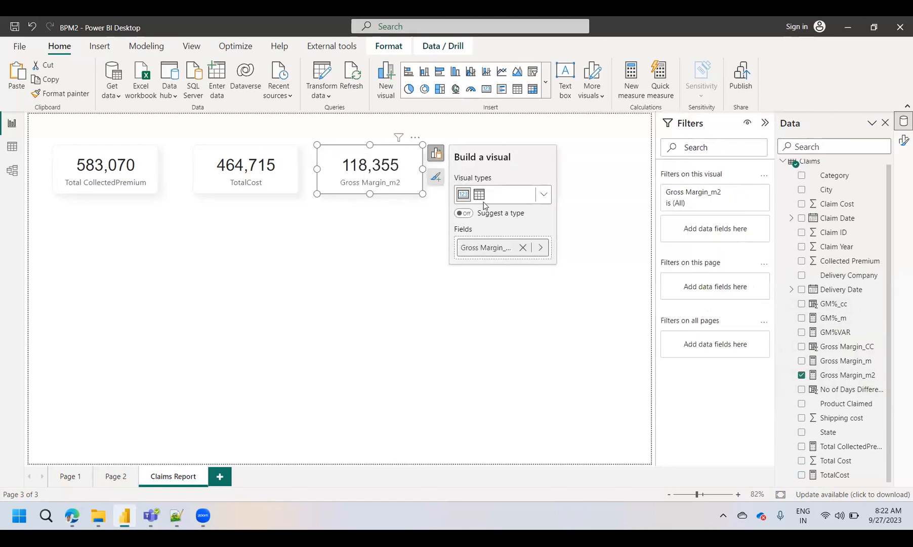
pyautogui.click(394, 246)
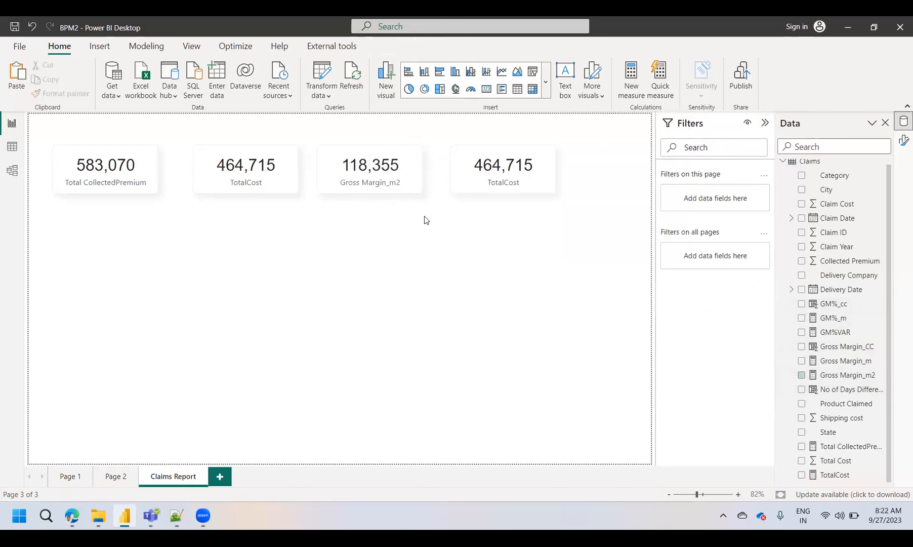
# Step: Replace the fourth card's field with the GM%VAR measure
pyautogui.click(512, 169)
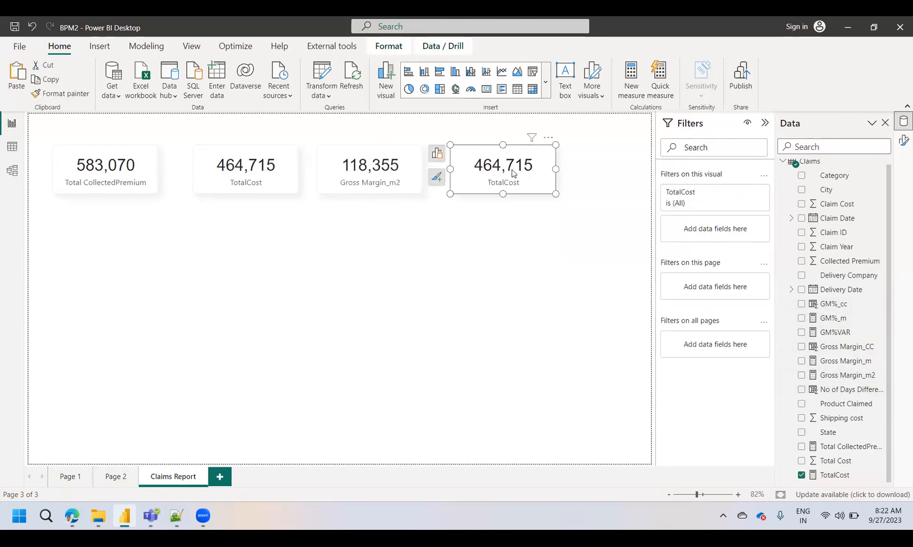
pyautogui.click(436, 153)
pyautogui.click(394, 246)
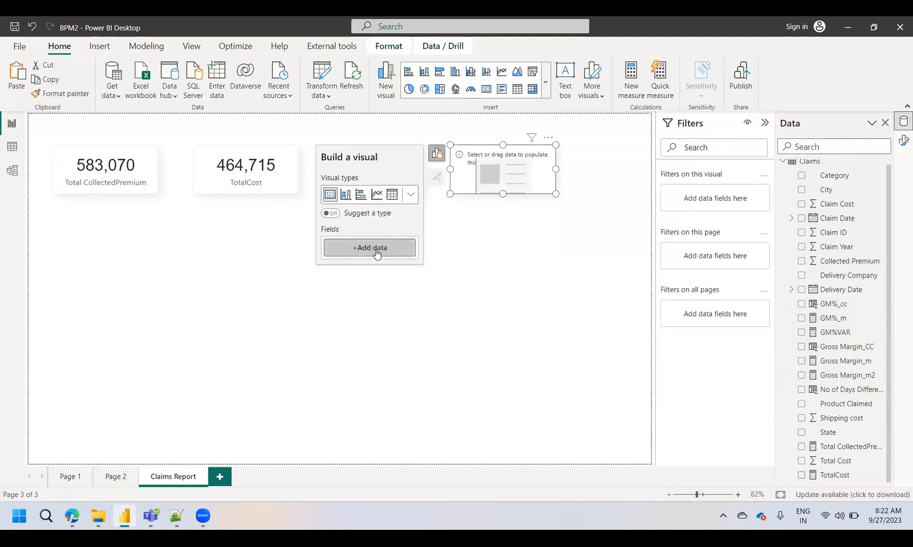
pyautogui.click(375, 249)
pyautogui.click(488, 147)
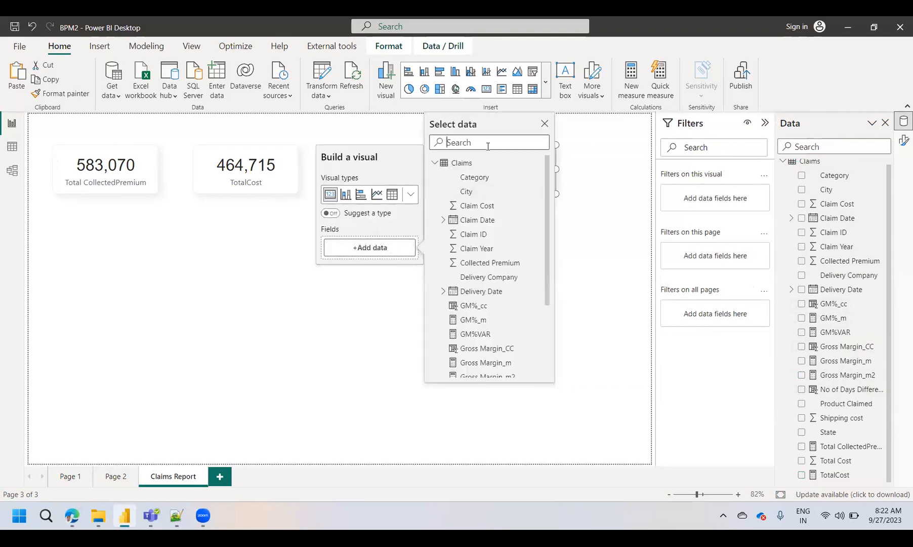
pyautogui.write('g')
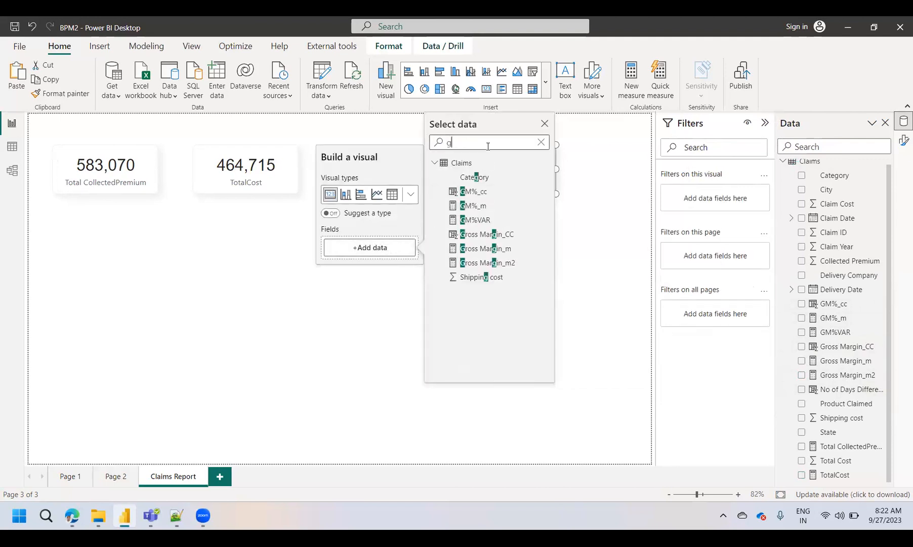
pyautogui.click(479, 223)
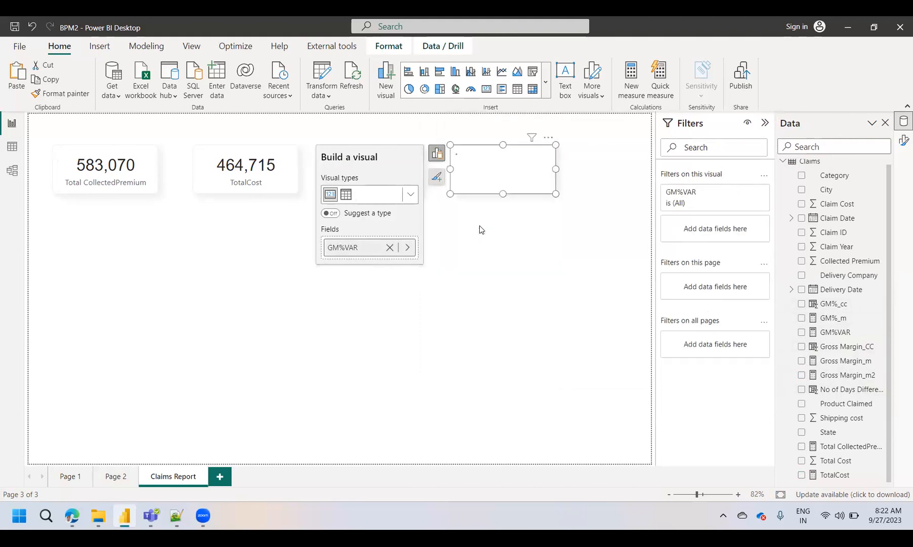
pyautogui.click(490, 330)
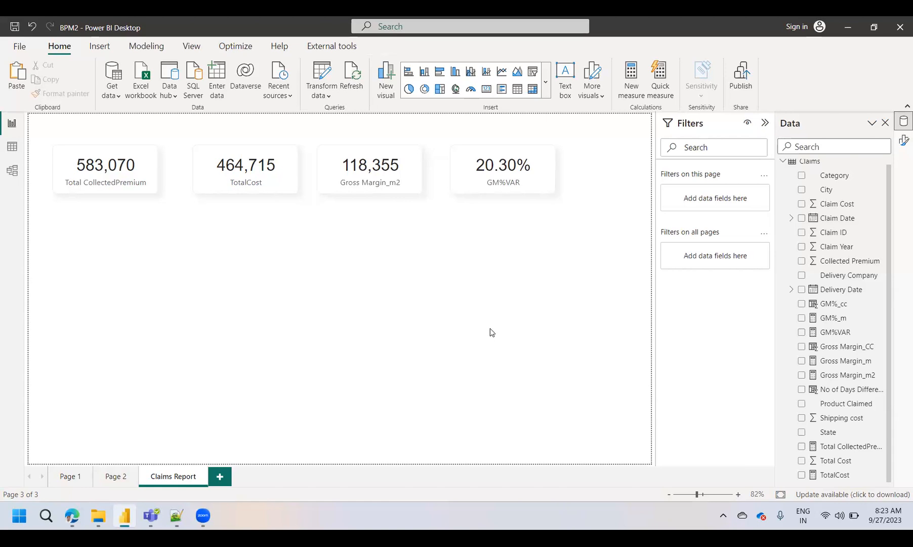
pyautogui.click(124, 186)
pyautogui.hotkey('ctrl', 'c')
pyautogui.hotkey('ctrl', 'v')
pyautogui.moveTo(153, 292); pyautogui.dragTo(121, 259)
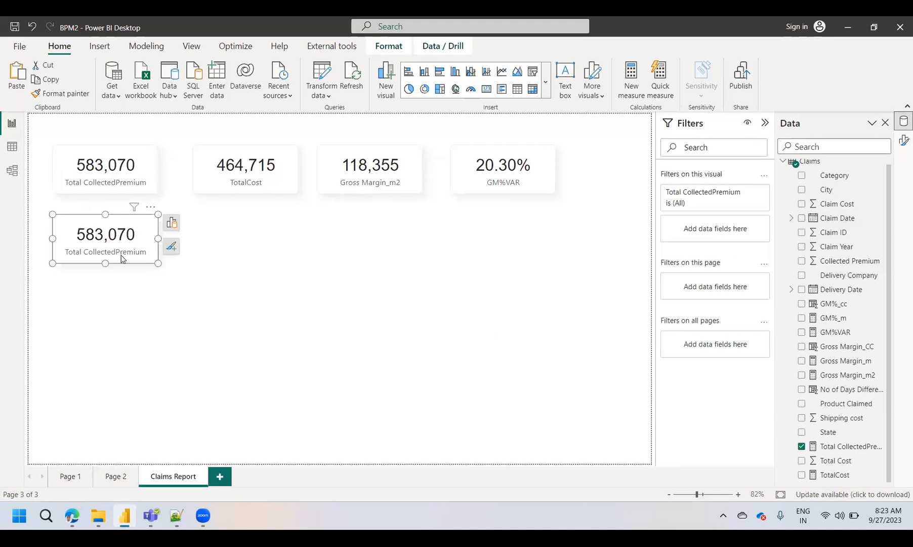
pyautogui.press('Delete')
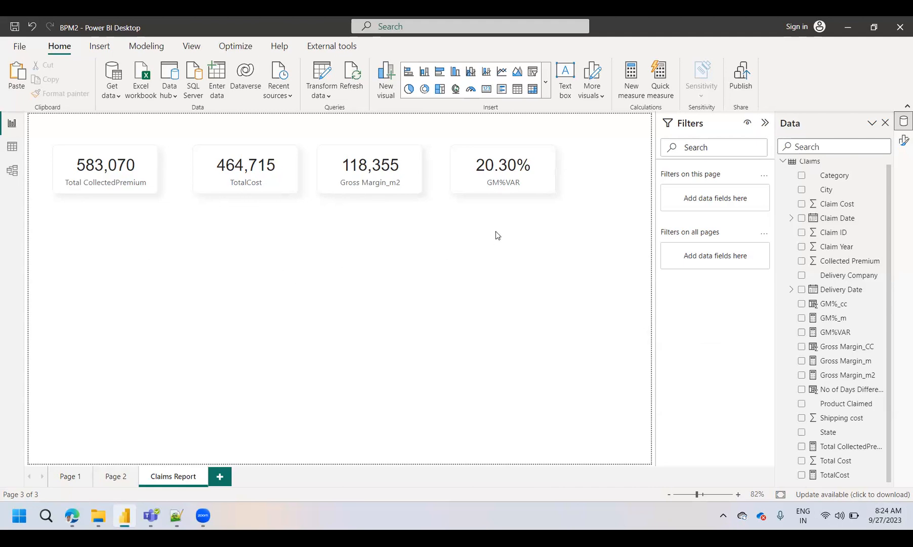
# Step: Insert a stacked column chart below the cards and enlarge it to cover the lower left half of the page
pyautogui.click(544, 94)
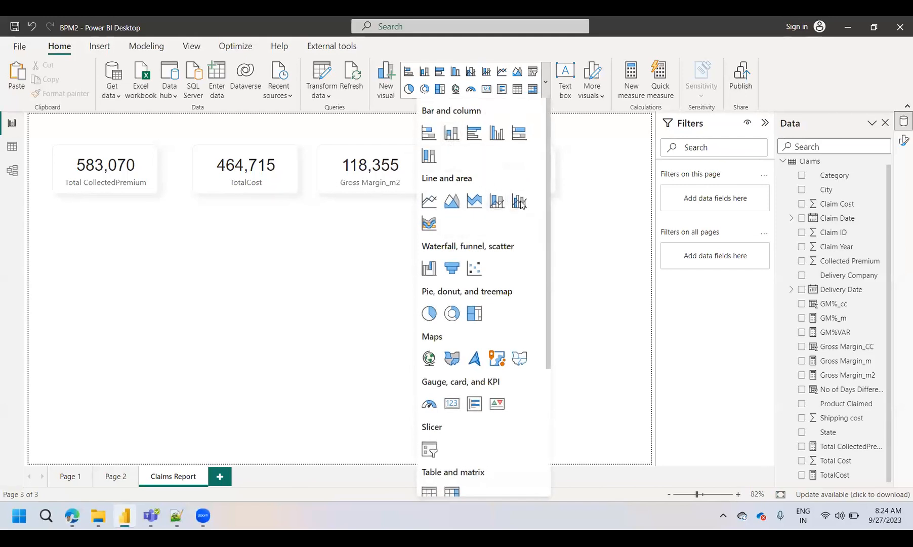
pyautogui.click(452, 138)
pyautogui.moveTo(118, 265); pyautogui.dragTo(118, 248)
pyautogui.moveTo(158, 289); pyautogui.dragTo(379, 450)
pyautogui.moveTo(233, 390); pyautogui.dragTo(234, 389)
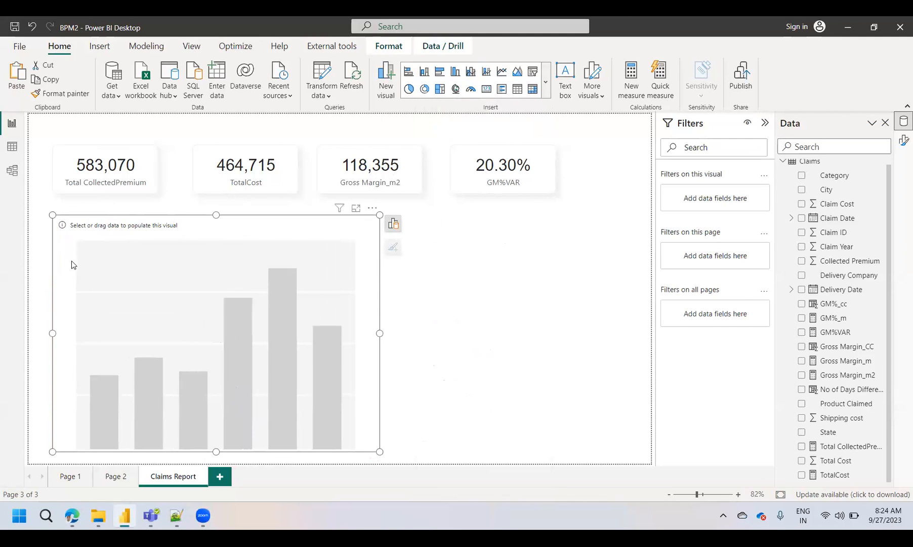
# Step: Switch between report and data views to review the Claims table's columns
pyautogui.moveTo(54, 333)
pyautogui.mouseDown()
pyautogui.moveTo(63, 335)
pyautogui.moveTo(35, 332)
pyautogui.moveTo(52, 332)
pyautogui.mouseUp()
pyautogui.click(12, 148)
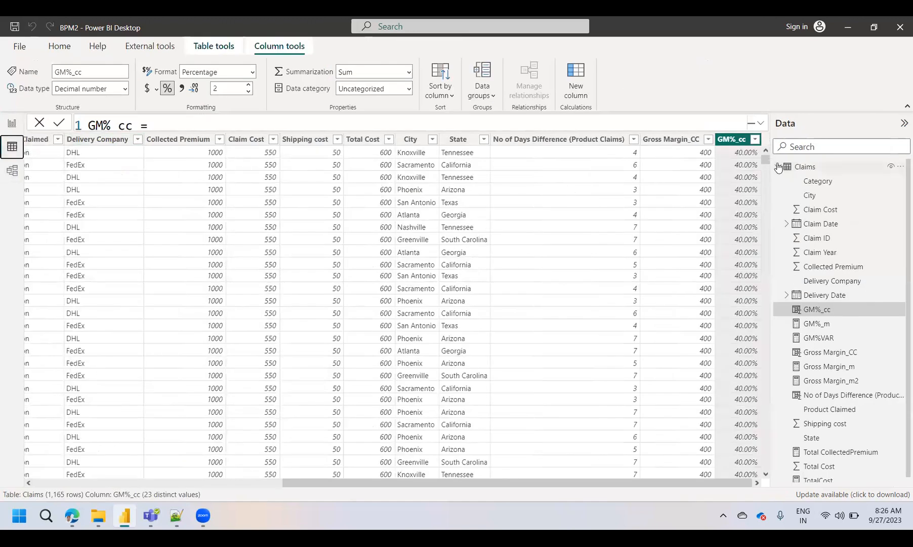
pyautogui.click(780, 167)
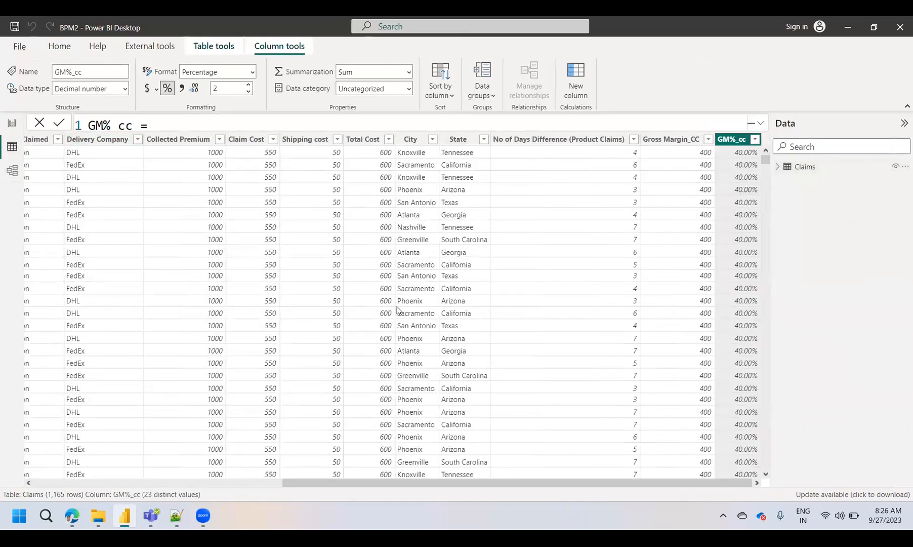
pyautogui.moveTo(292, 486); pyautogui.dragTo(9, 476)
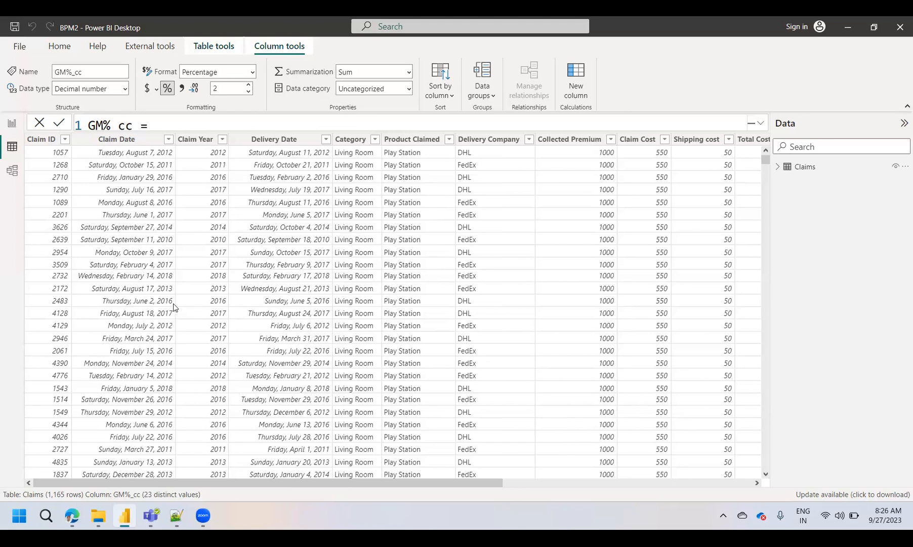
pyautogui.click(12, 123)
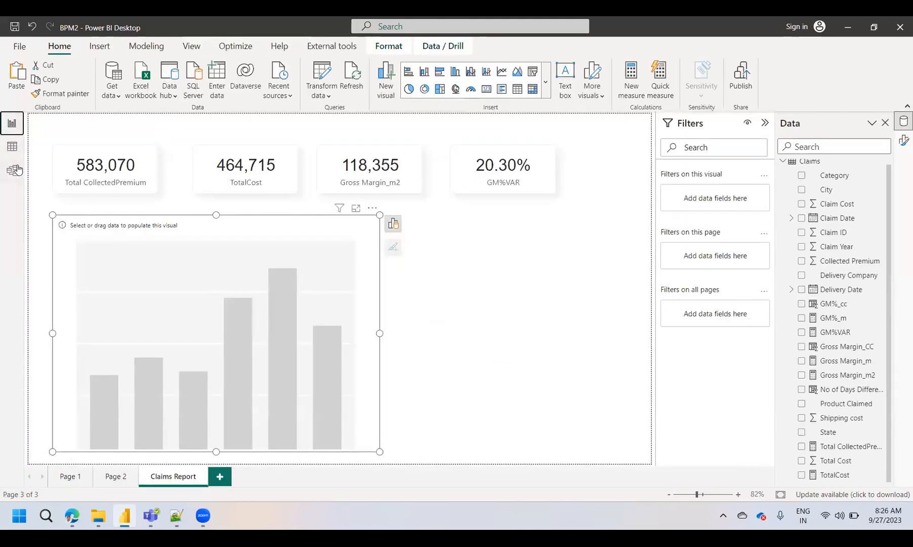
pyautogui.click(12, 147)
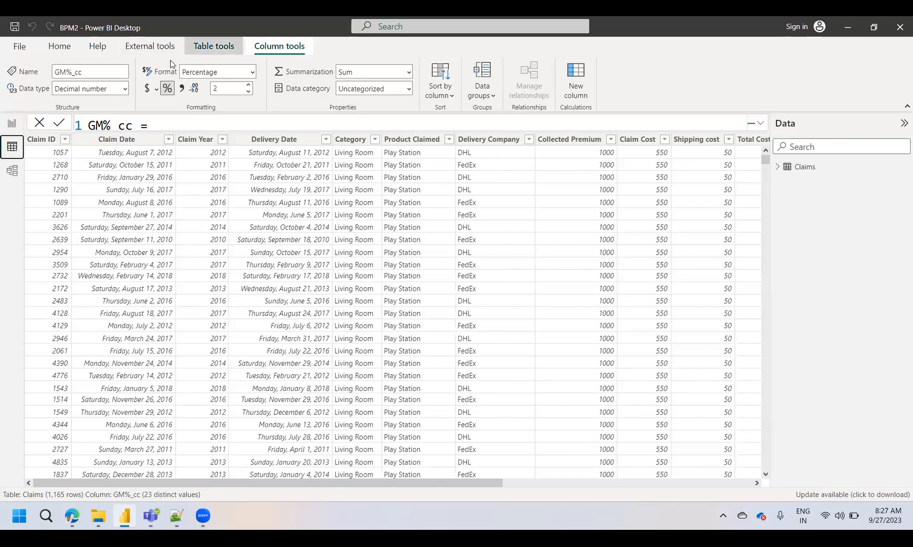
# Step: Create a new calculated table named Date with the formula CALENDARAUTO()
pyautogui.click(214, 45)
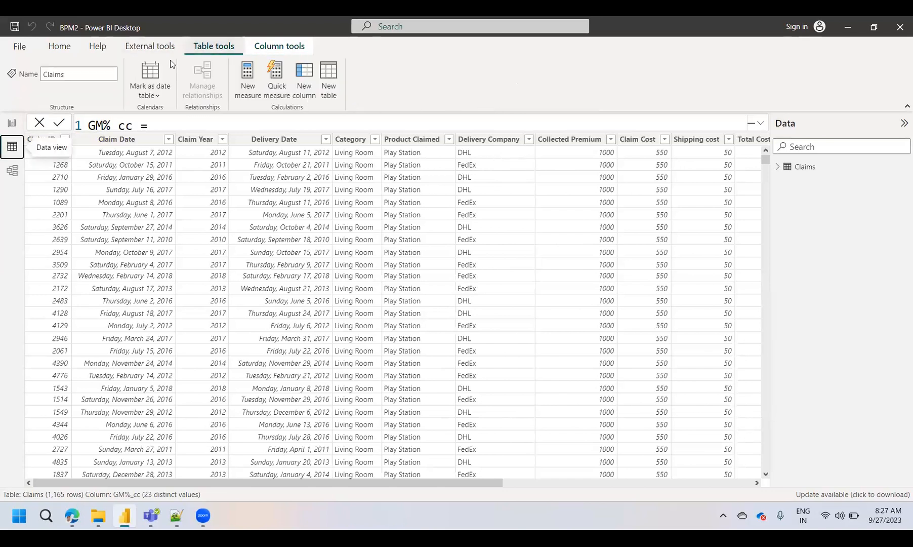
pyautogui.click(325, 95)
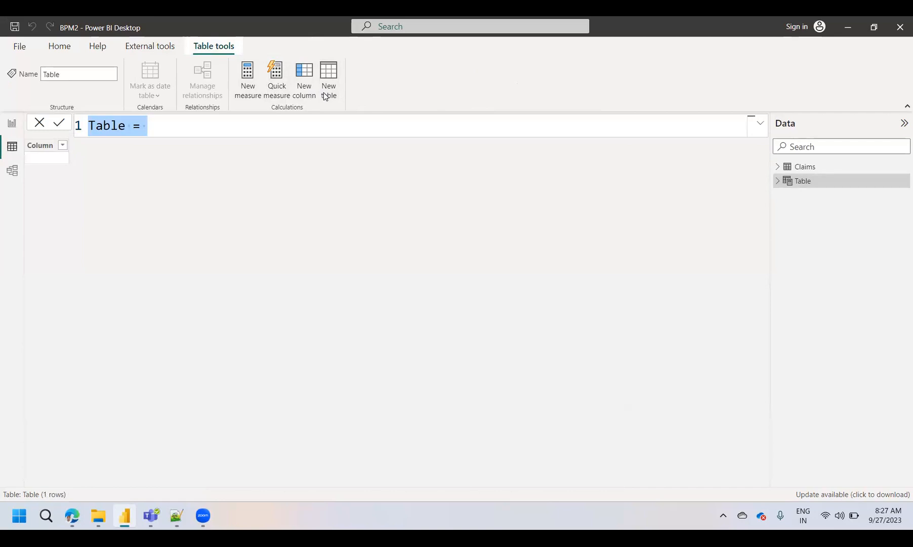
pyautogui.write('Dat')
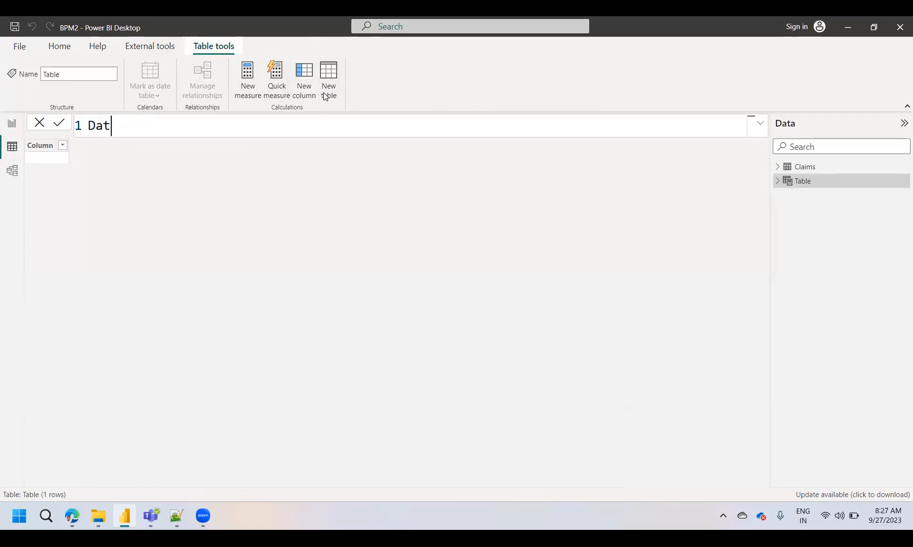
pyautogui.write('e =cal')
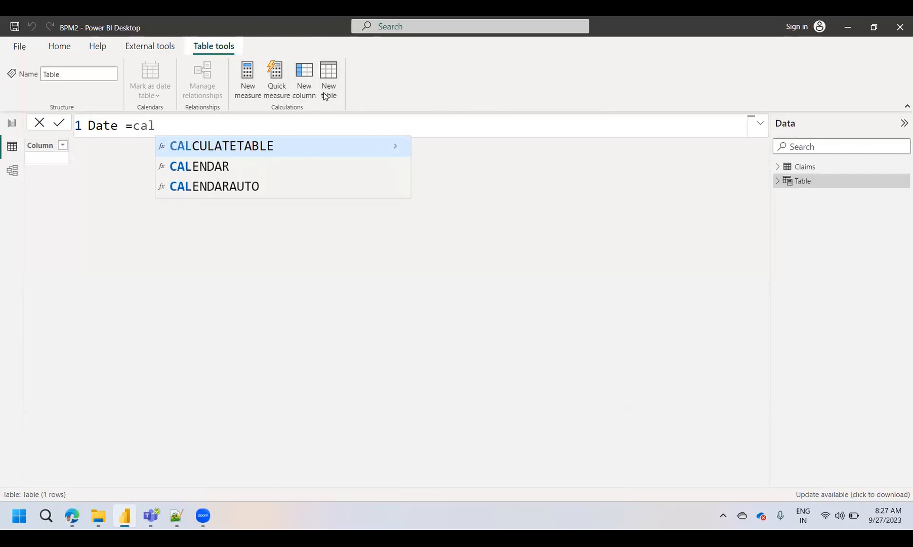
pyautogui.press('Down')
pyautogui.press('Tab')
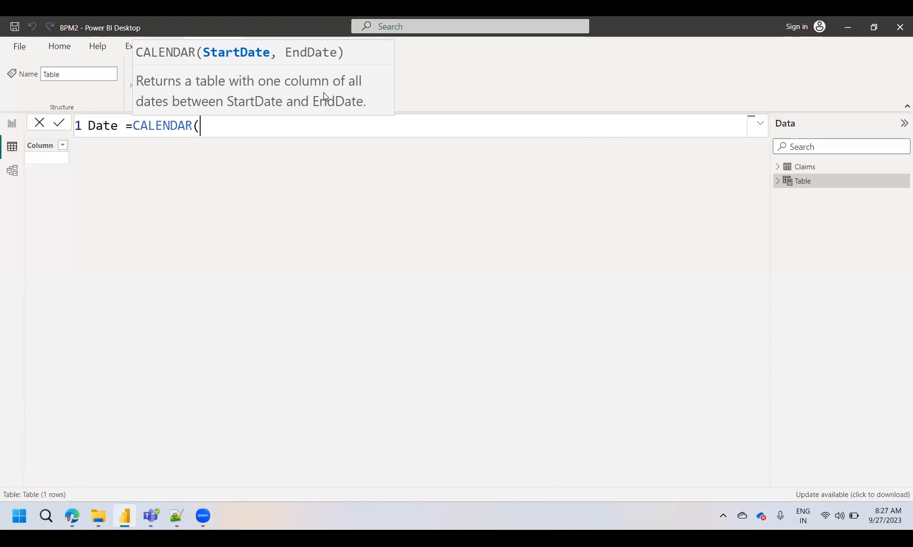
pyautogui.press('BackSpace')
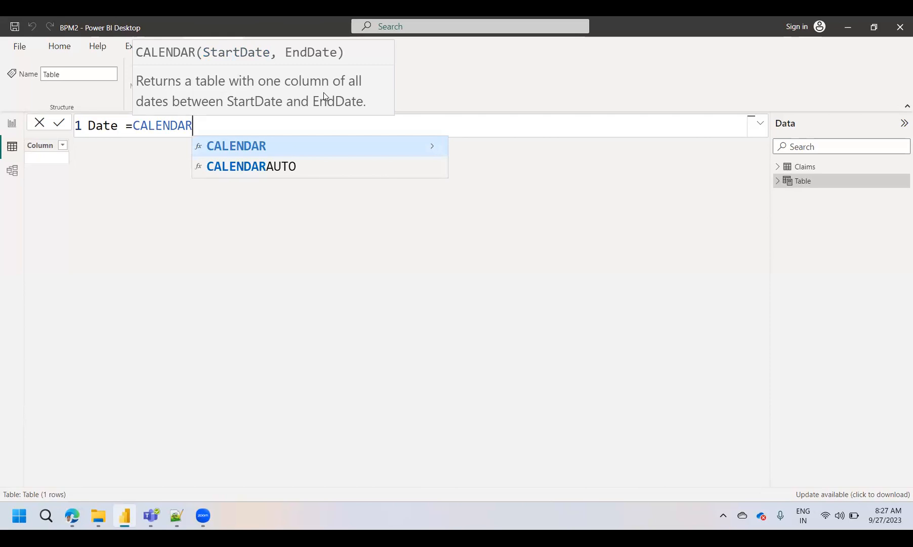
pyautogui.press('Down')
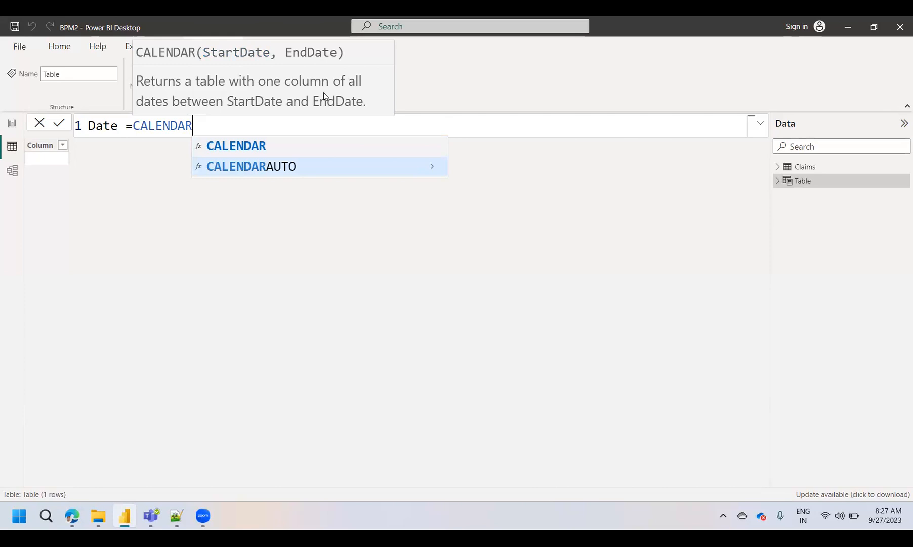
pyautogui.press('Tab')
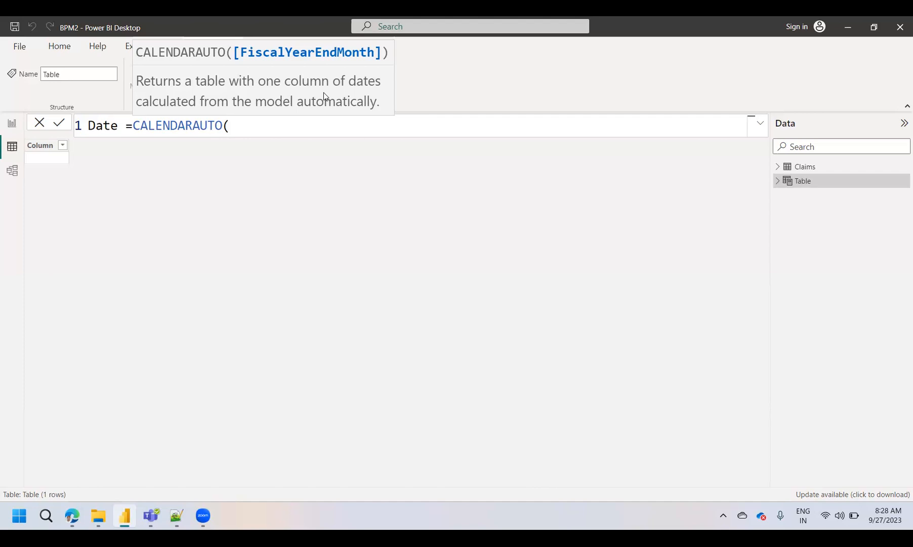
pyautogui.write(')')
pyautogui.click(59, 125)
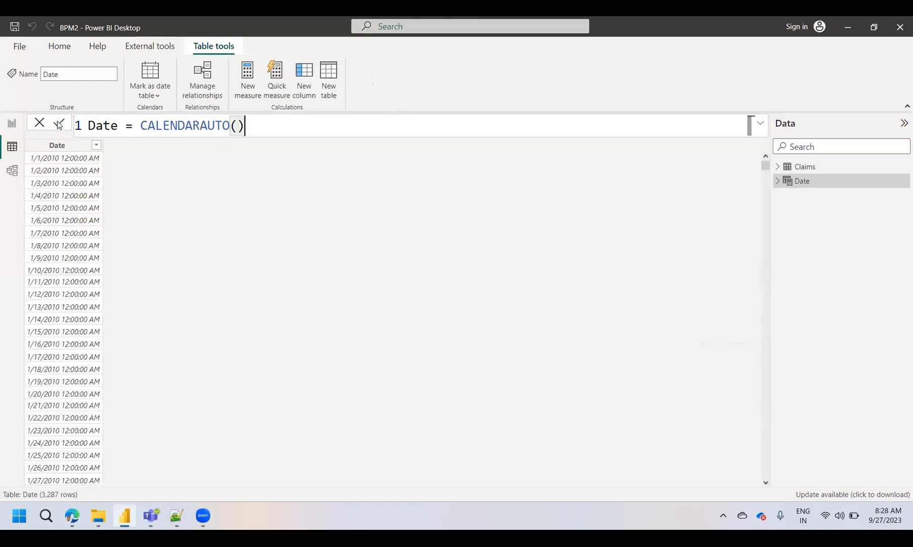
# Step: Inspect the Claims table's Claim Date and Delivery Date columns and the new Date table
pyautogui.click(825, 168)
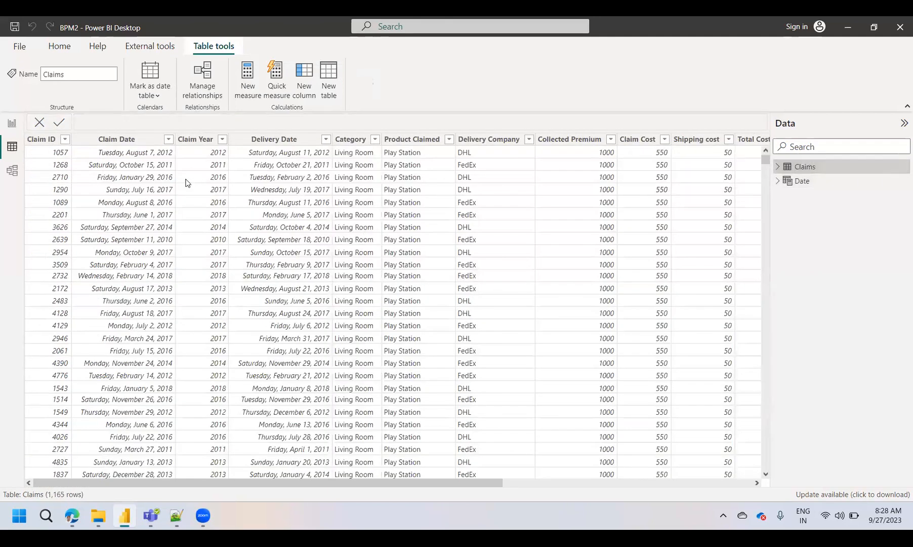
pyautogui.click(124, 142)
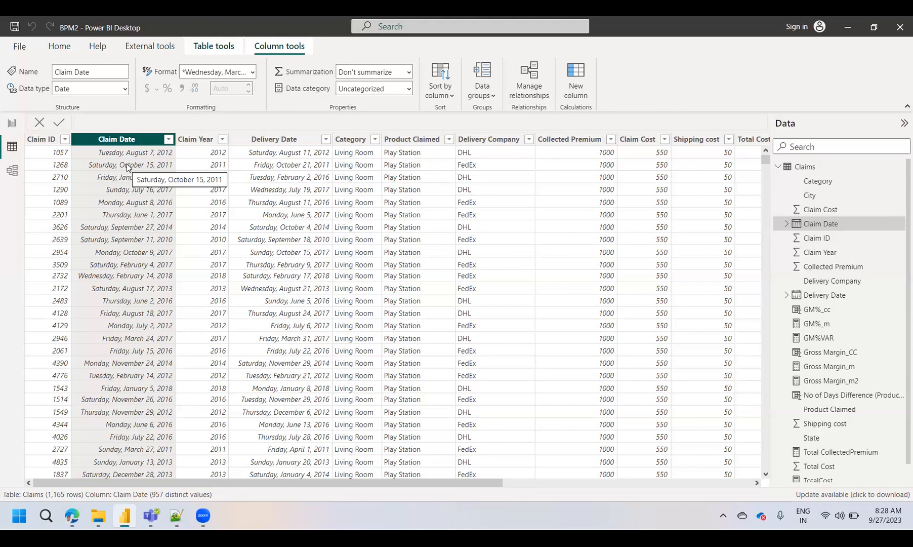
pyautogui.click(278, 146)
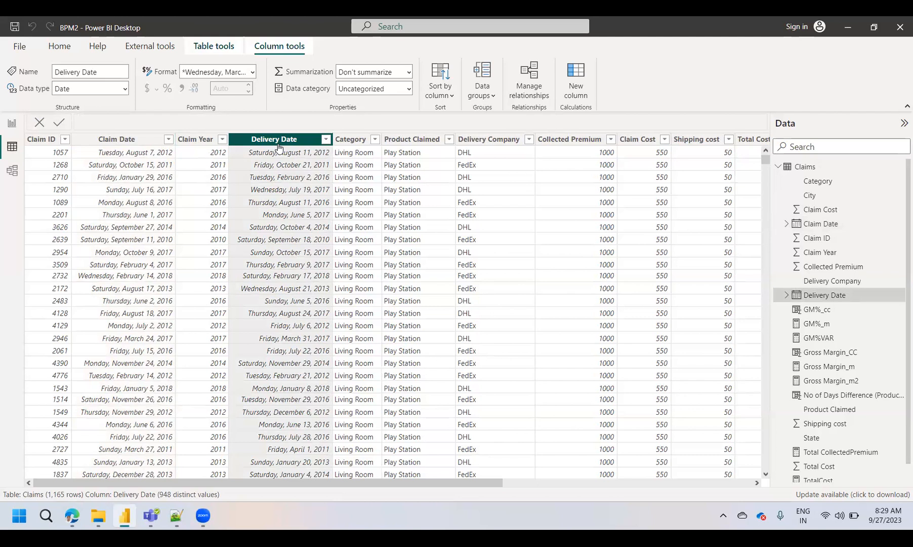
pyautogui.click(779, 166)
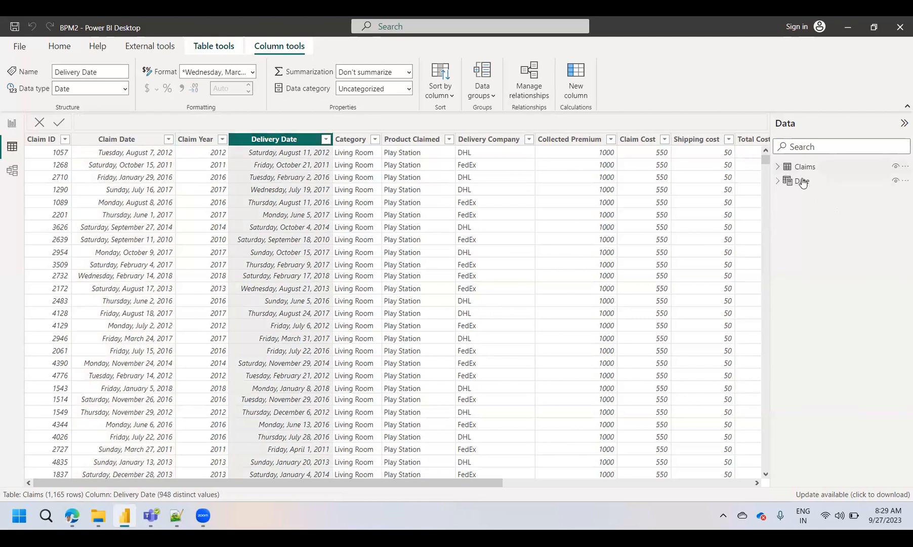
pyautogui.click(803, 181)
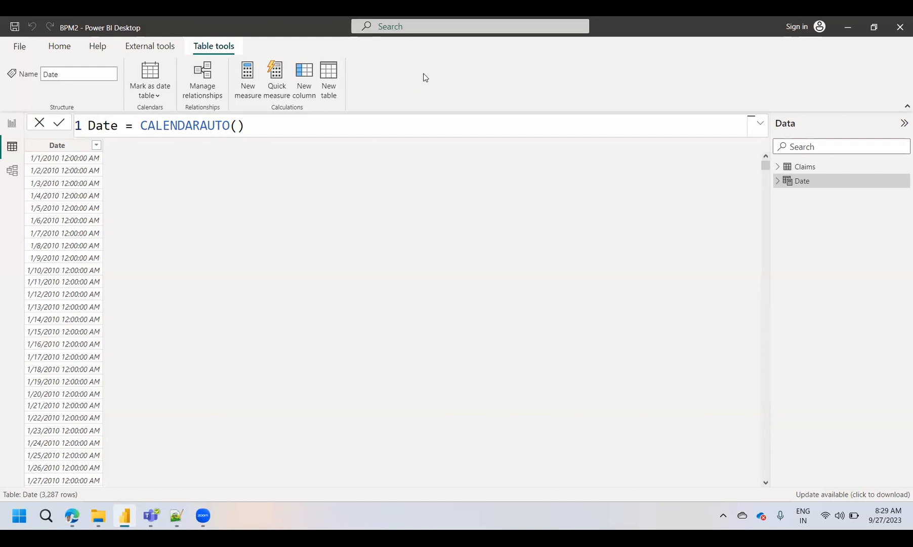
pyautogui.click(804, 166)
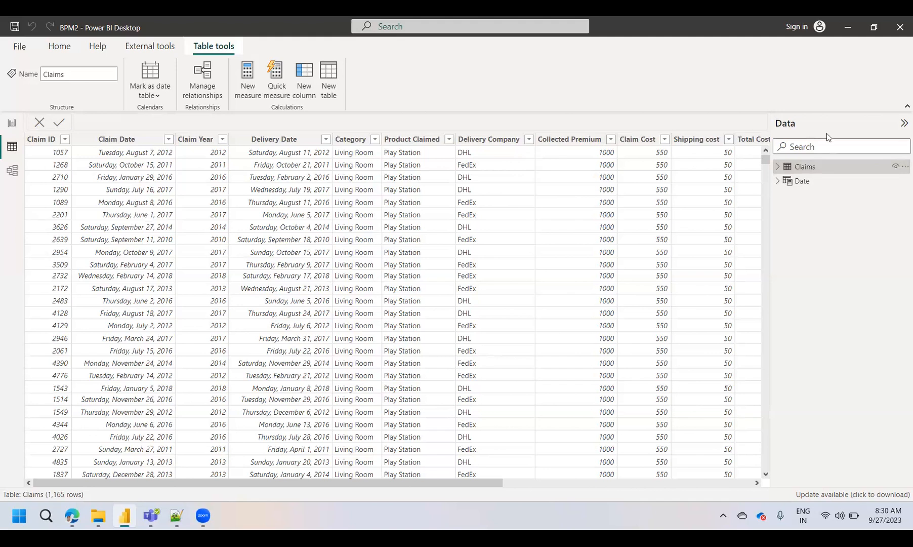
pyautogui.click(810, 186)
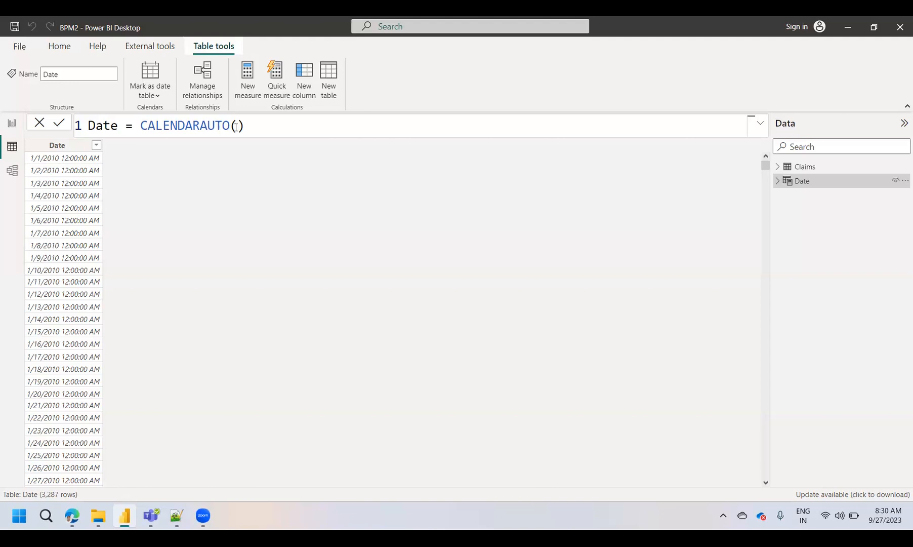
# Step: Add a calculated column Year = YEAR('Date'[Date]) to the Date table
pyautogui.click(66, 146)
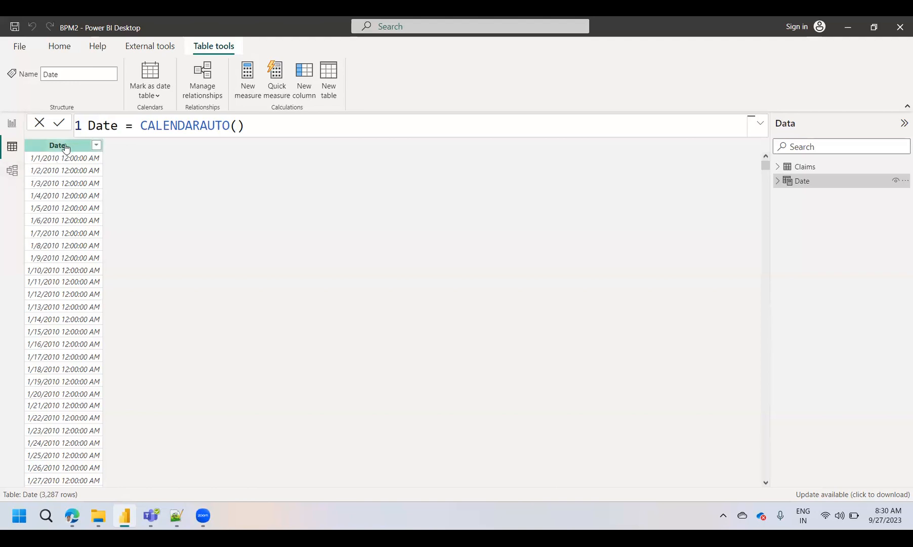
pyautogui.click(55, 146)
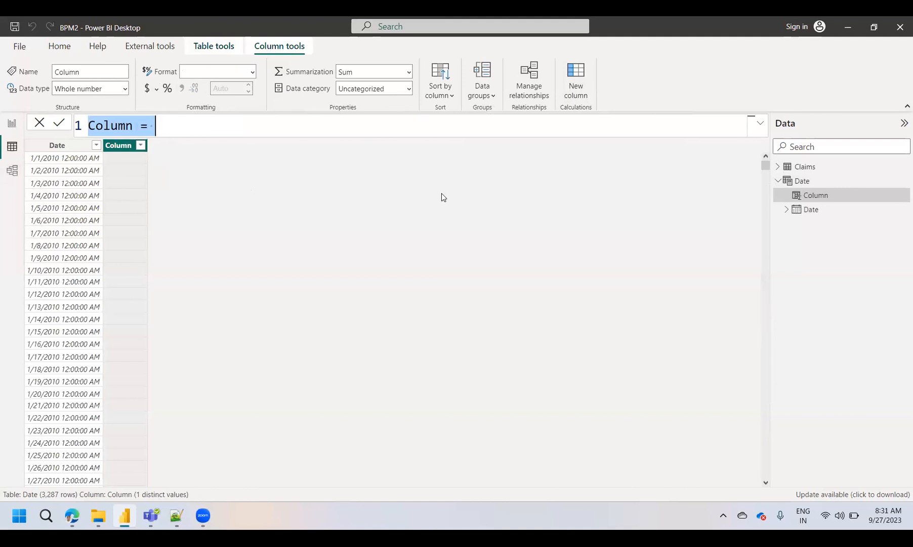
pyautogui.write('Year =')
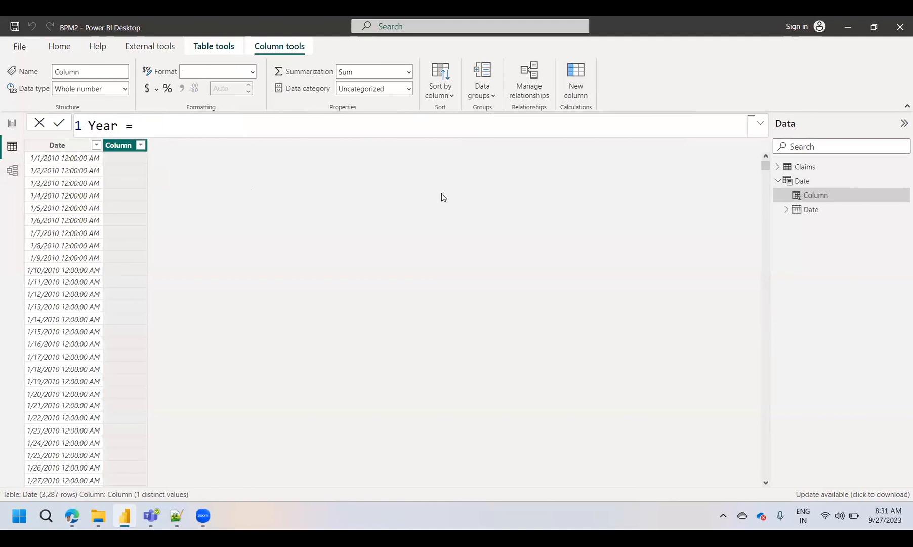
pyautogui.write('date')
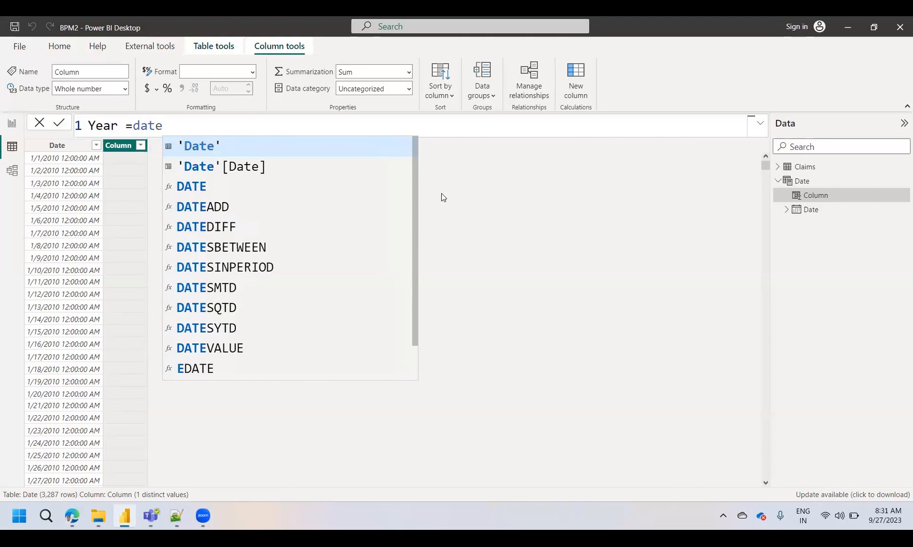
pyautogui.press('BackSpace')
pyautogui.press('BackSpace')
pyautogui.press('BackSpace')
pyautogui.press('BackSpace')
pyautogui.press('BackSpace')
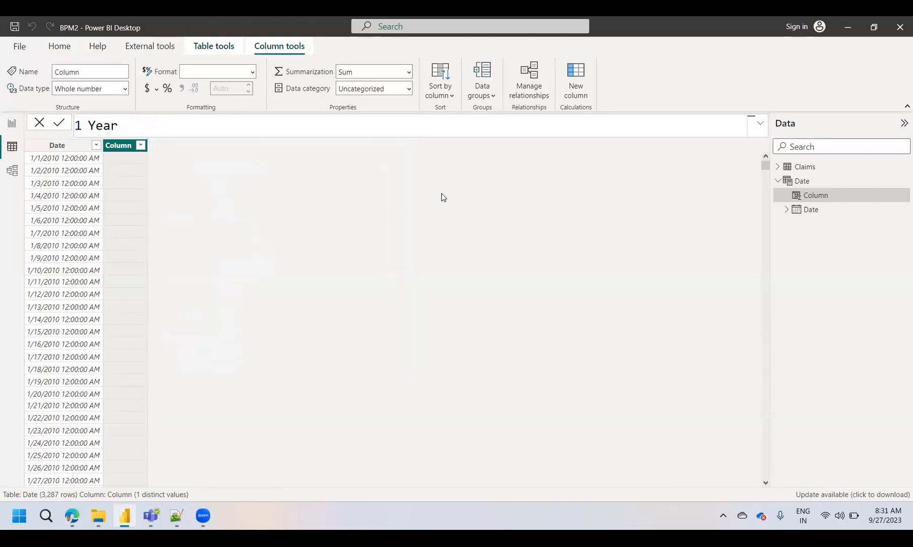
pyautogui.write('= ')
pyautogui.write('year')
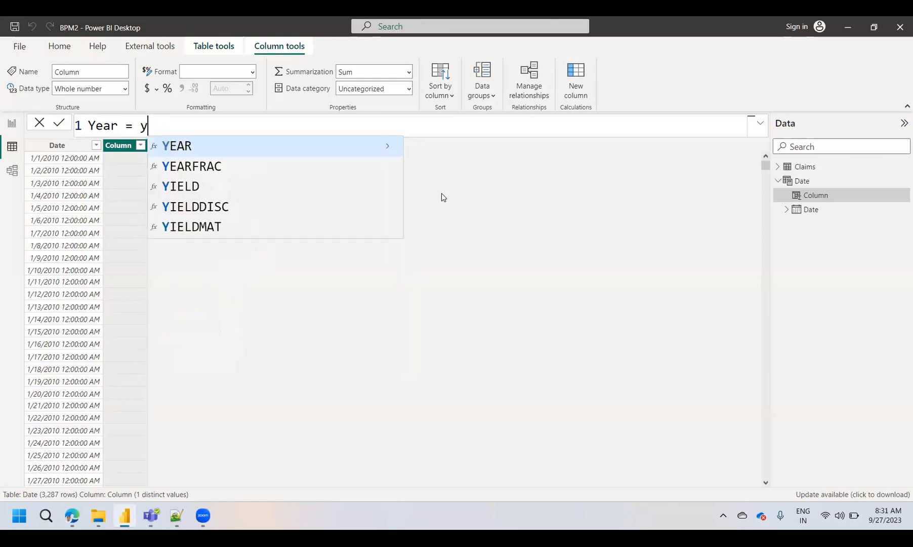
pyautogui.press('Tab')
pyautogui.write('date')
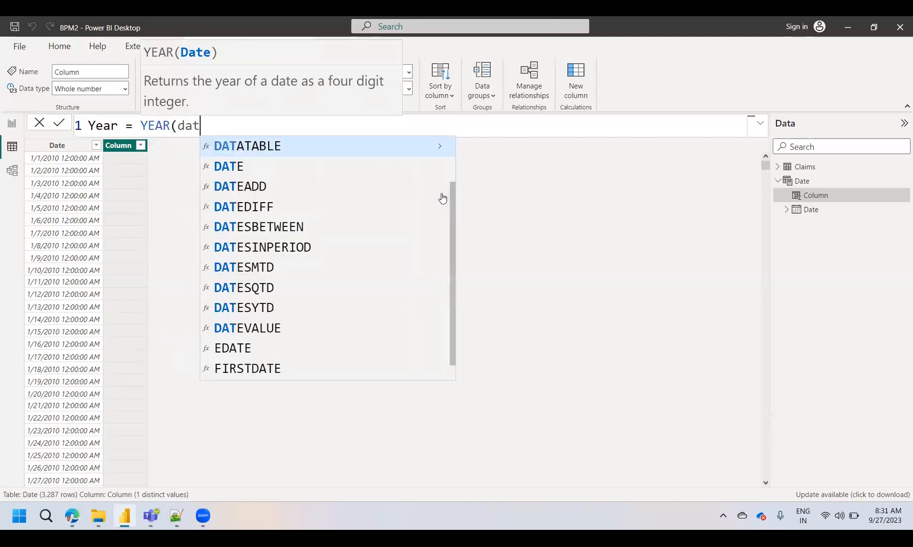
pyautogui.press('Tab')
pyautogui.write(')')
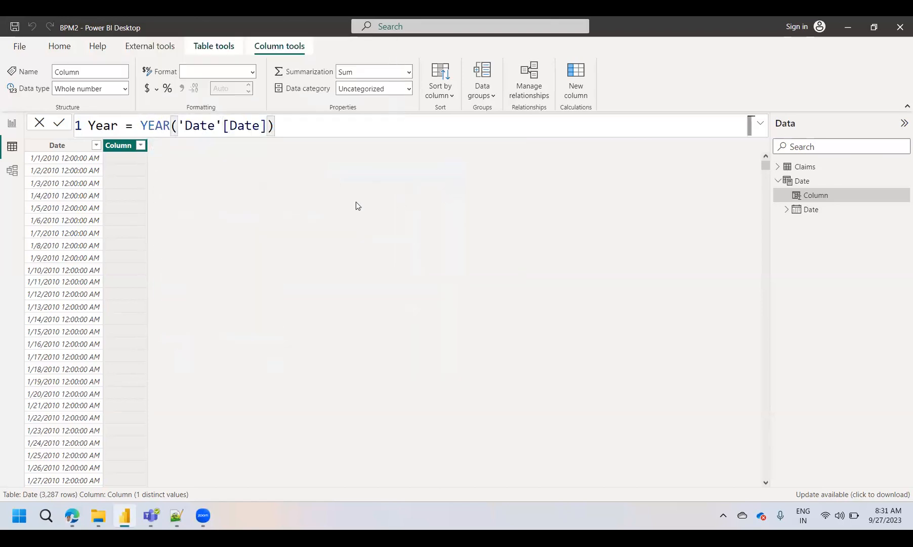
pyautogui.click(59, 124)
pyautogui.click(129, 146)
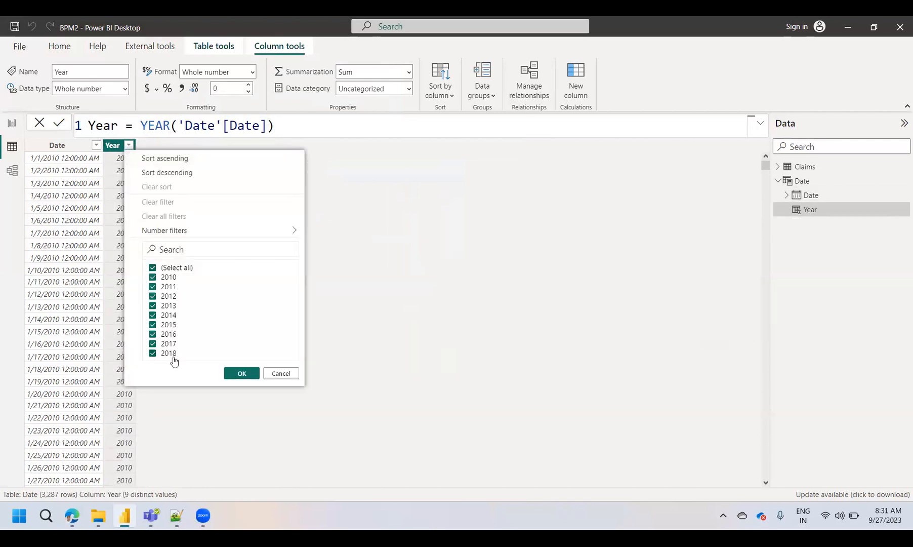
# Step: Put the Date table's Year field on the column chart's X-axis
pyautogui.click(13, 125)
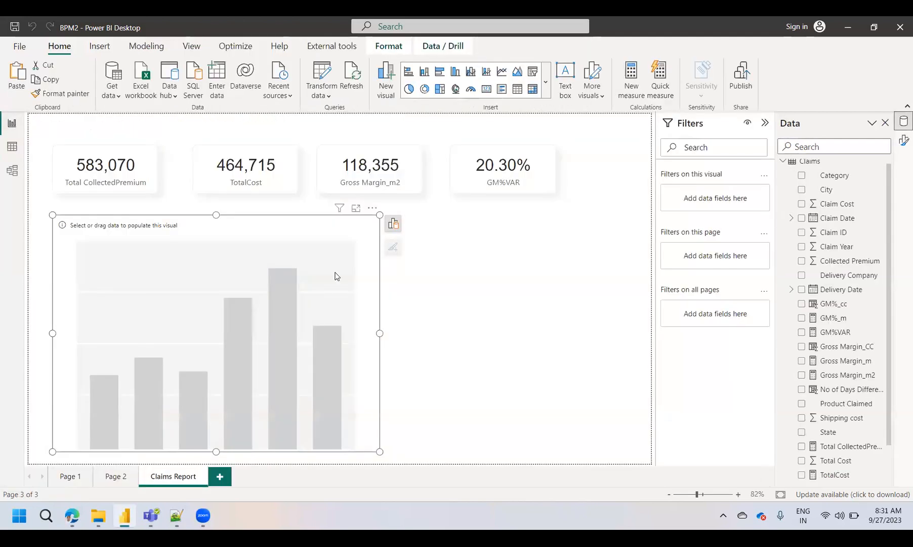
pyautogui.click(393, 225)
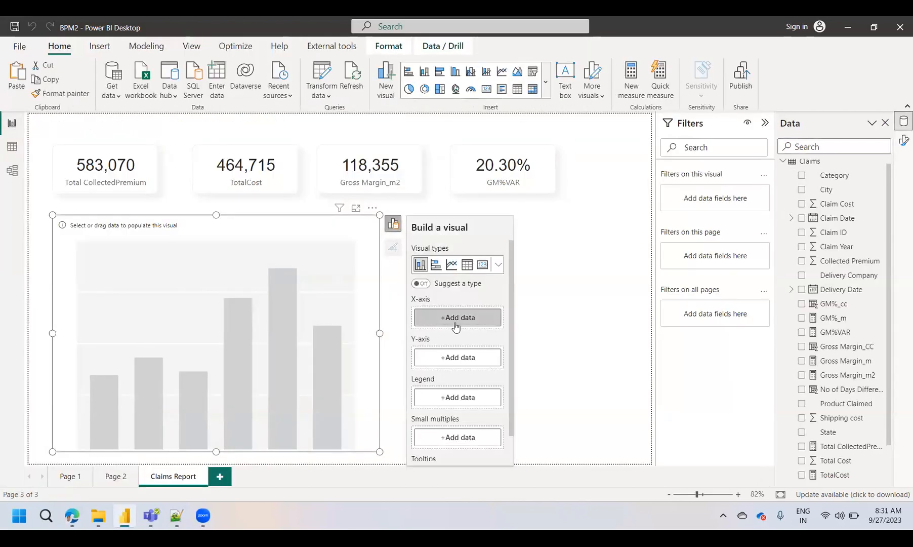
pyautogui.click(456, 323)
pyautogui.click(519, 247)
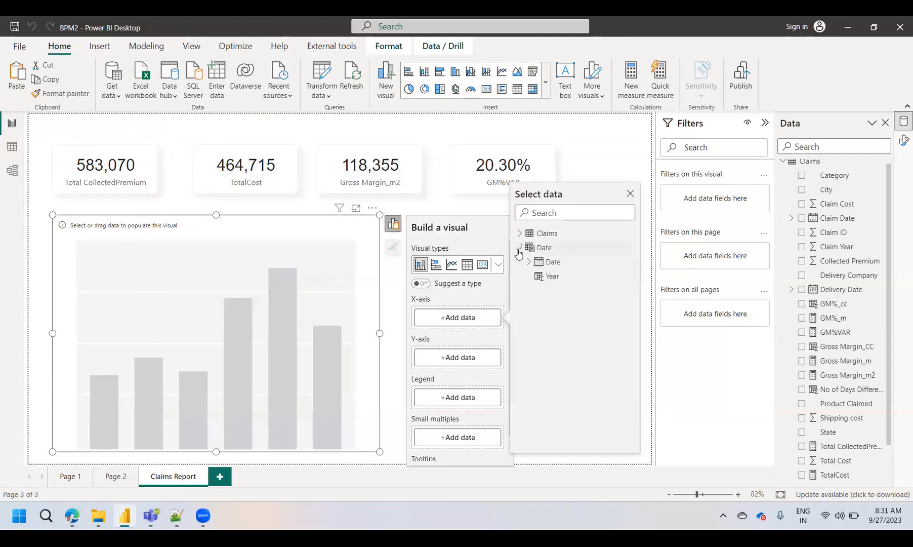
pyautogui.click(548, 276)
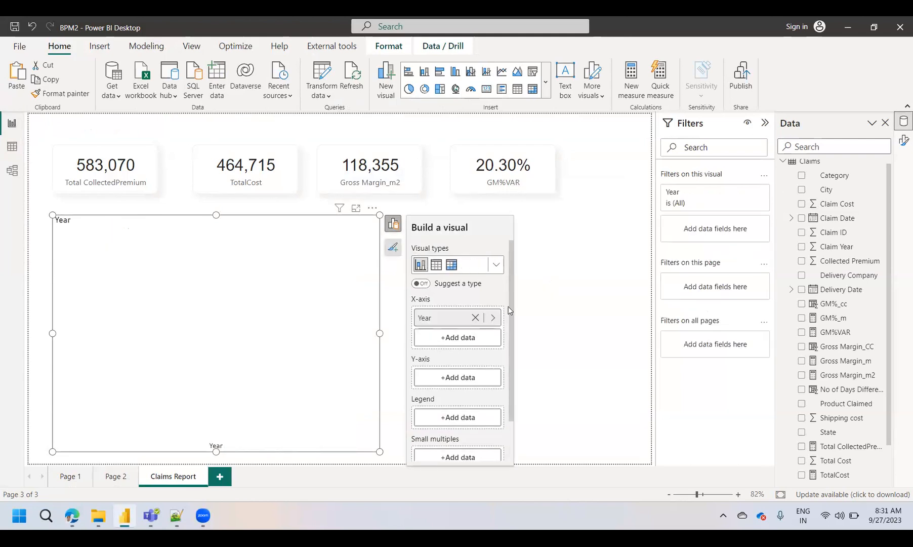
# Step: Add Total CollectedPremium, TotalCost and Gross Margin_m2 from the Claims table to the column chart's Y-axis
pyautogui.click(446, 377)
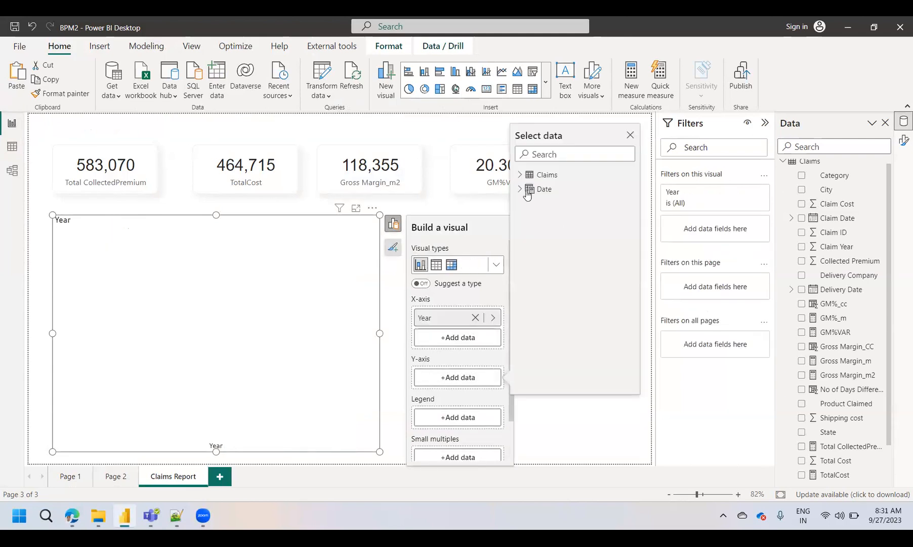
pyautogui.click(522, 176)
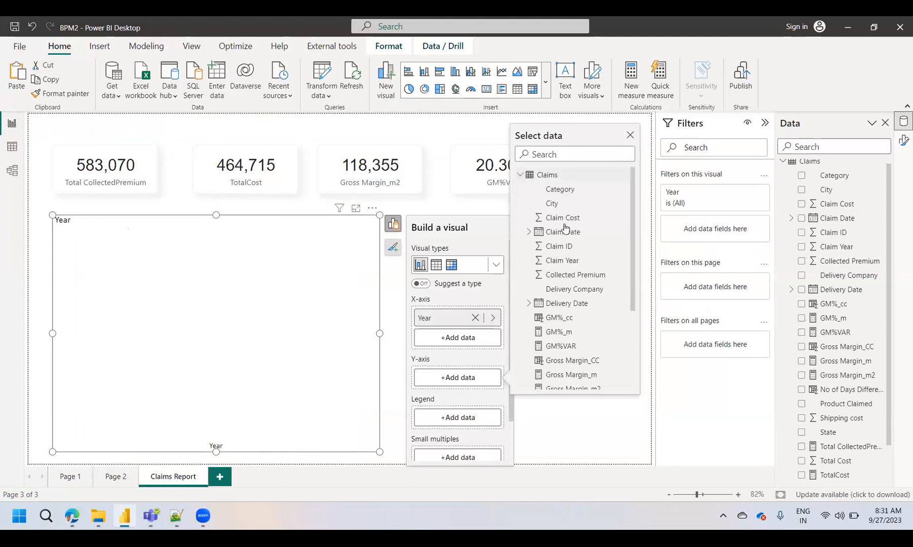
pyautogui.moveTo(636, 280); pyautogui.dragTo(628, 403)
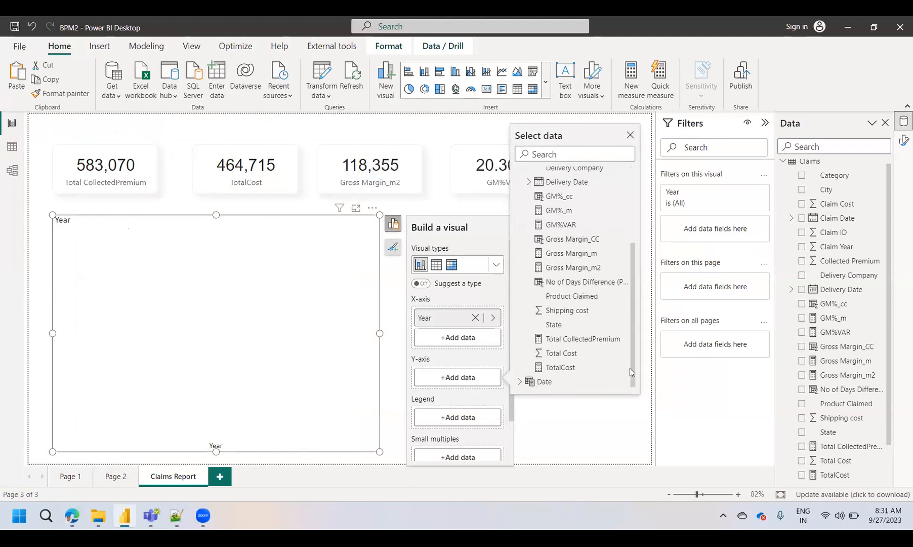
pyautogui.click(580, 341)
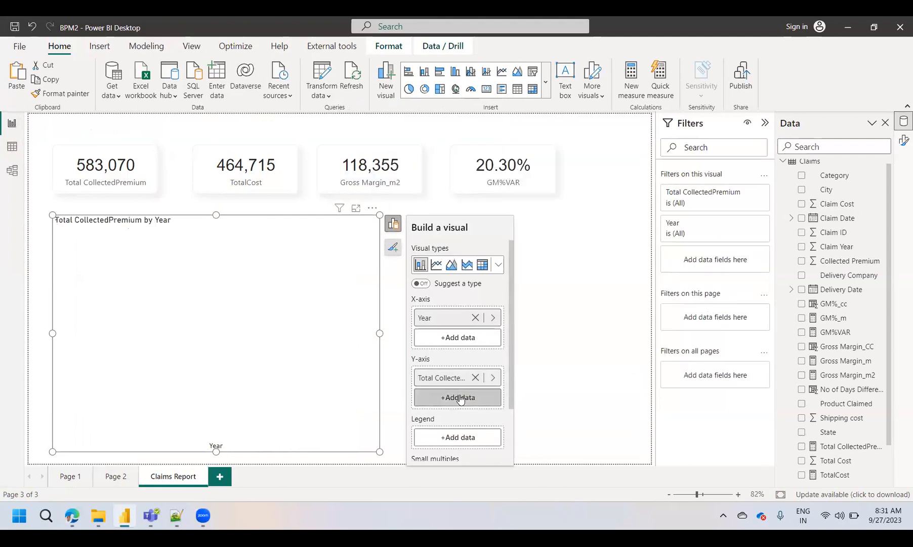
pyautogui.click(456, 398)
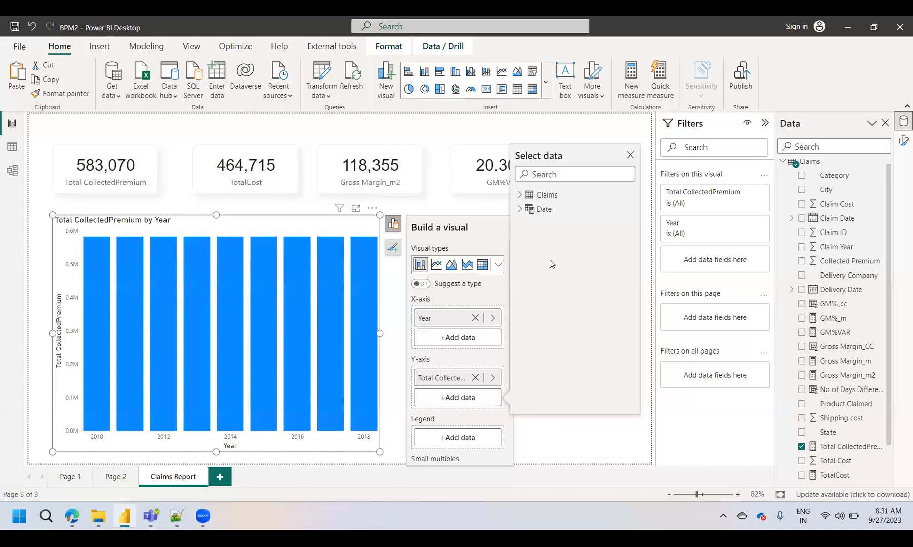
pyautogui.click(520, 195)
pyautogui.moveTo(631, 310); pyautogui.dragTo(631, 405)
pyautogui.click(556, 388)
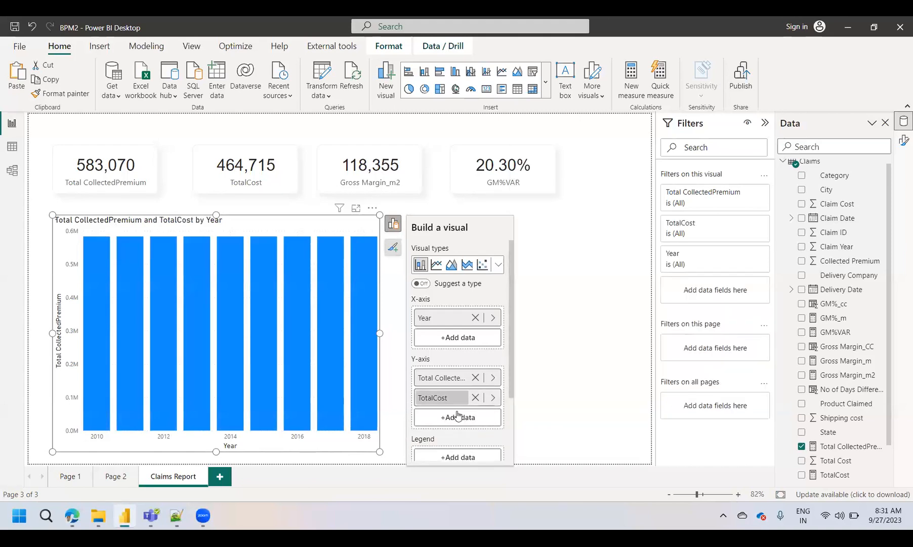
pyautogui.click(458, 418)
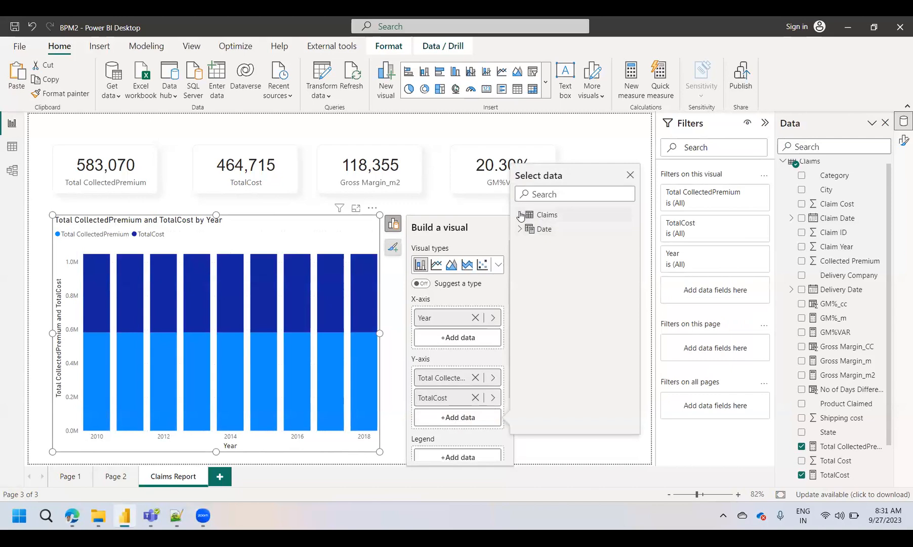
pyautogui.click(530, 216)
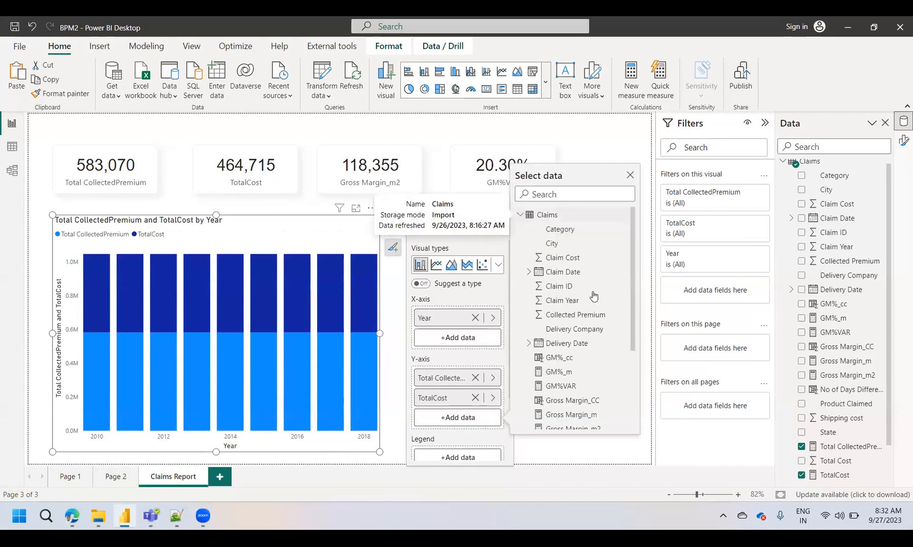
pyautogui.click(591, 428)
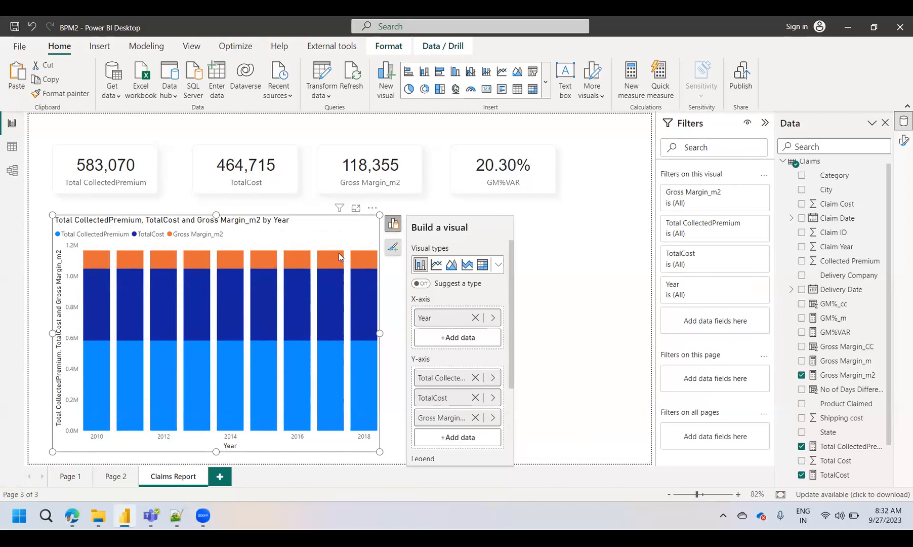
# Step: Turn on data labels for the column chart and view it in focus mode before returning to the report
pyautogui.click(393, 247)
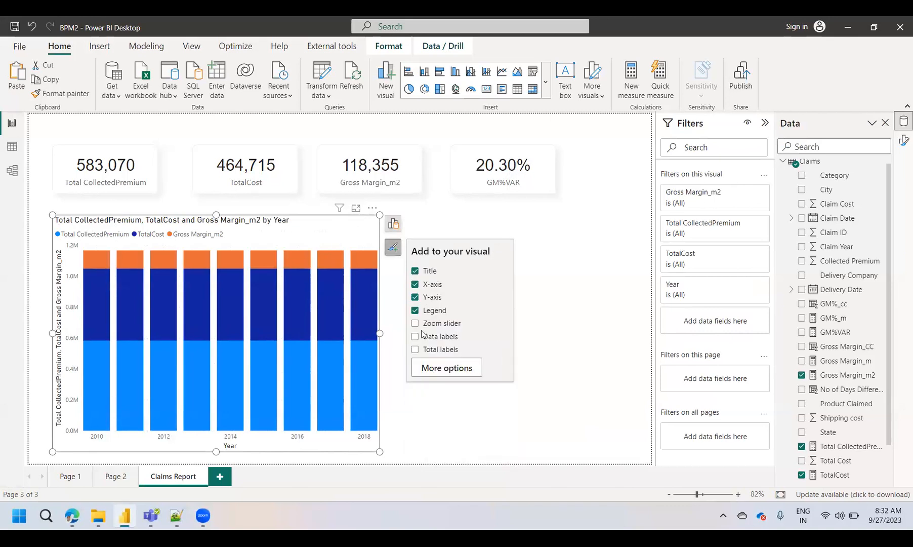
pyautogui.click(439, 337)
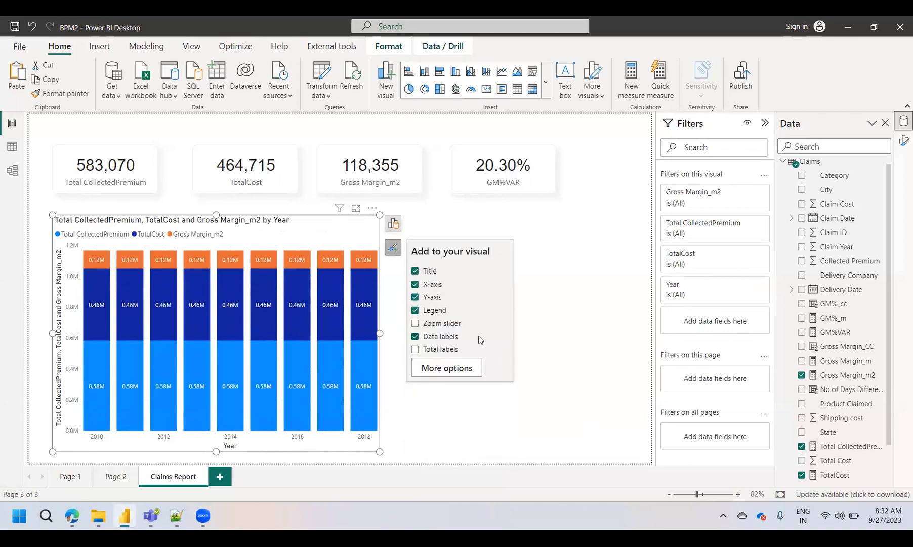
pyautogui.click(537, 335)
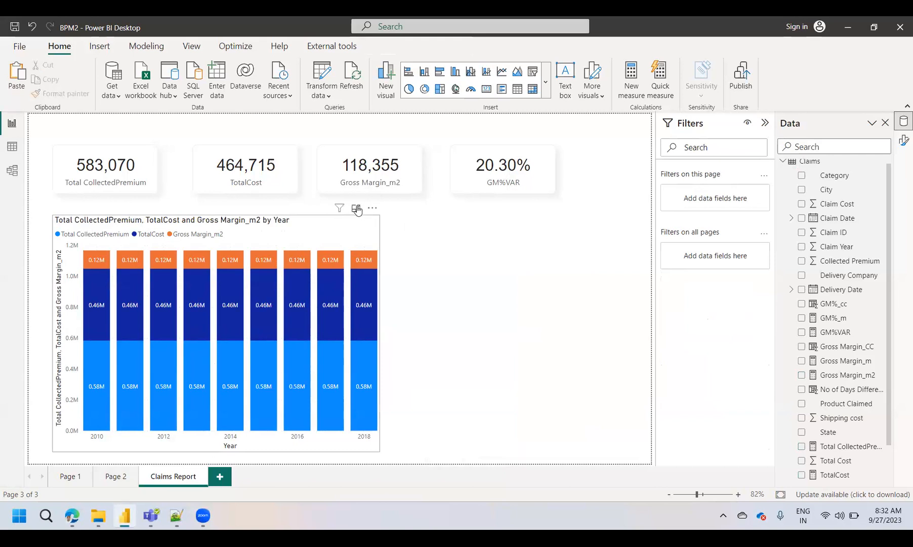
pyautogui.click(356, 208)
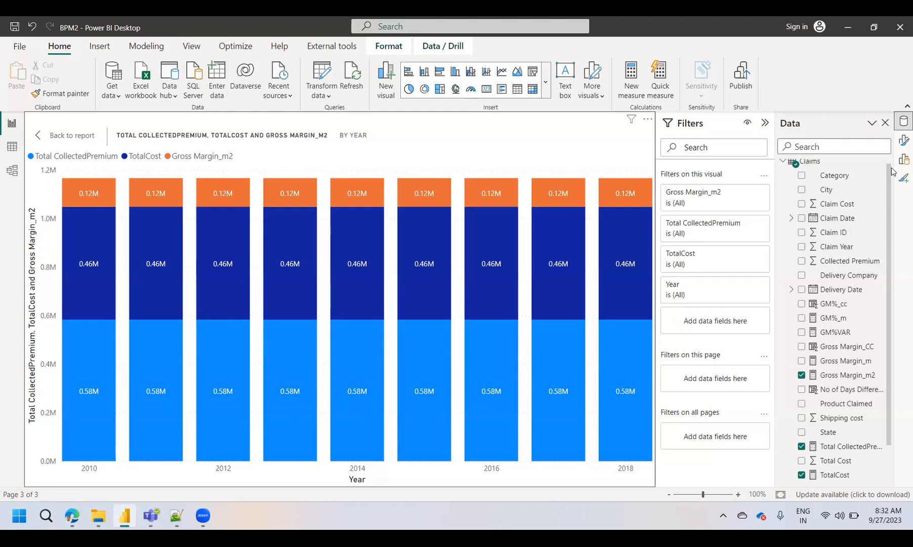
pyautogui.click(51, 138)
# Step: In model view, create a relationship from Claims' Claim Date to the Date table's Date column
pyautogui.click(14, 172)
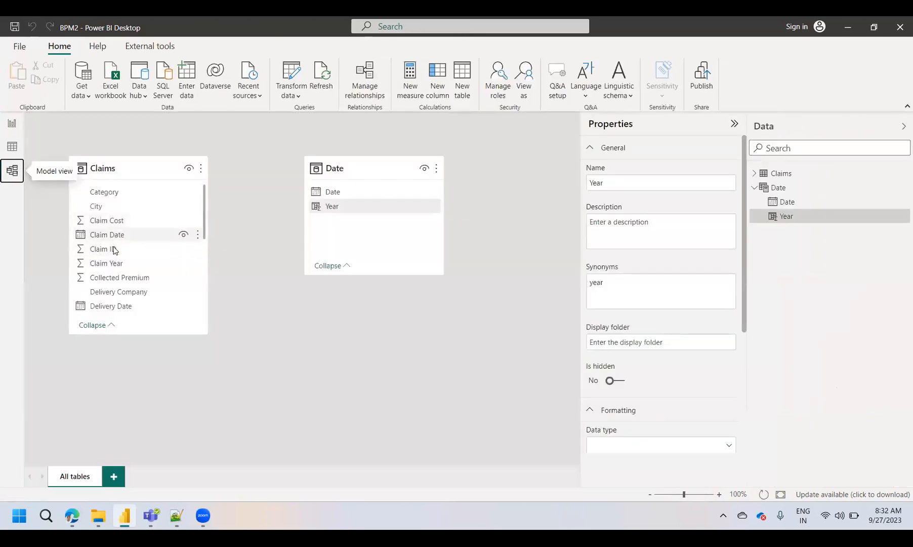
pyautogui.moveTo(113, 239); pyautogui.dragTo(351, 195)
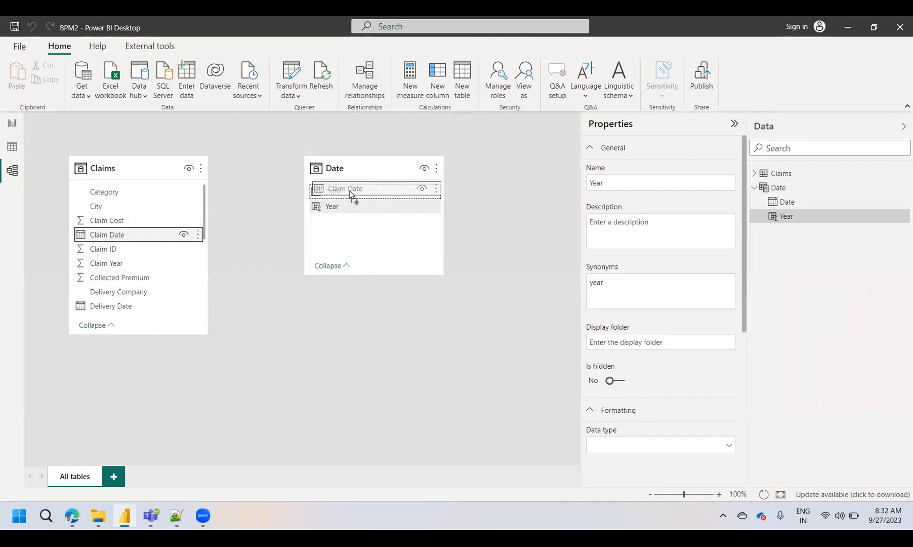
pyautogui.moveTo(349, 192); pyautogui.dragTo(349, 193)
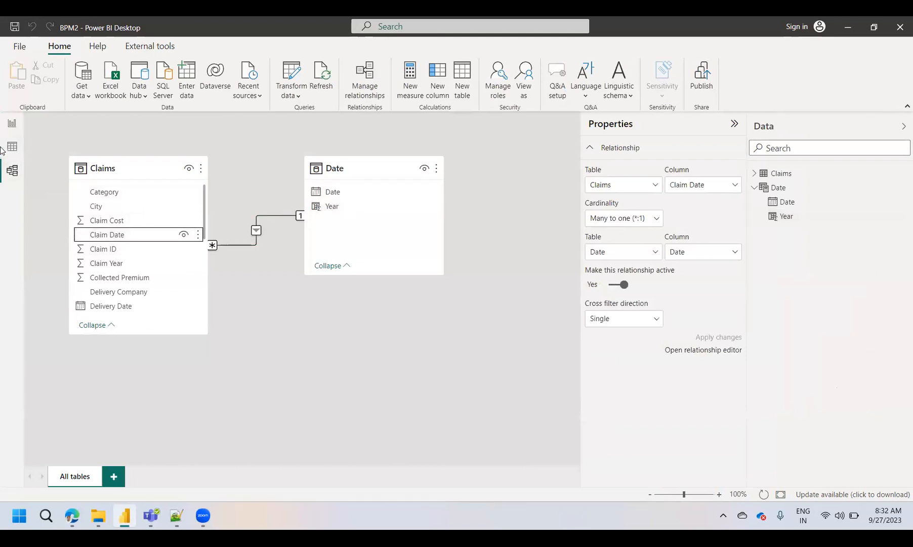
pyautogui.click(13, 127)
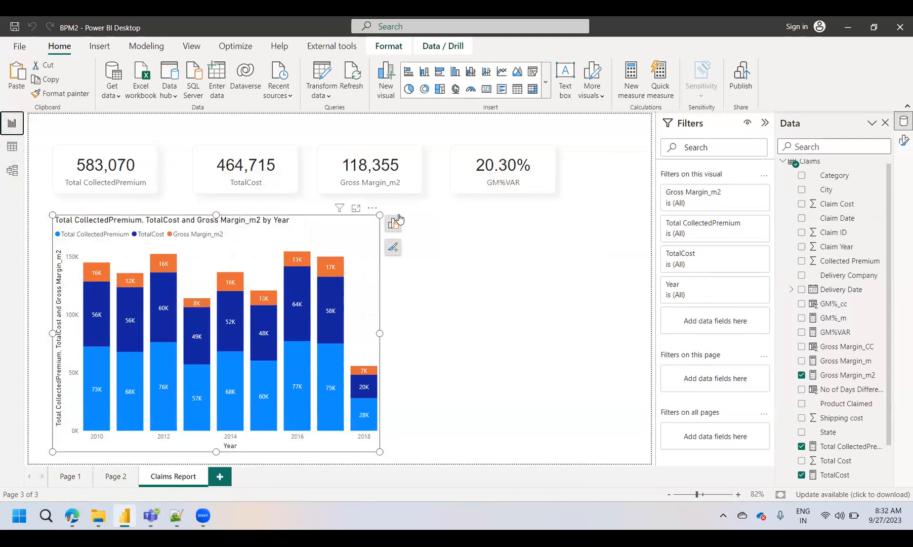
# Step: Inspect the column chart's per-year values for each measure
pyautogui.moveTo(379, 215); pyautogui.dragTo(382, 219)
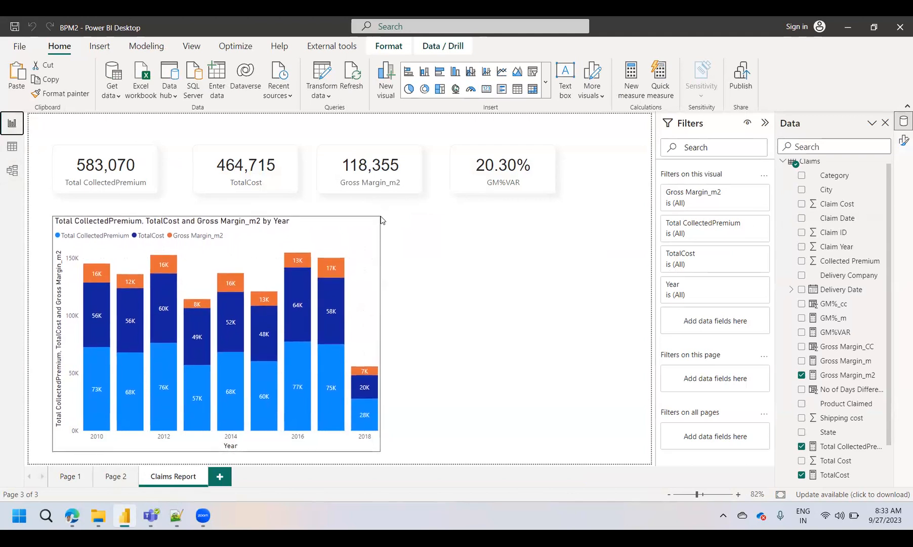
pyautogui.click(464, 296)
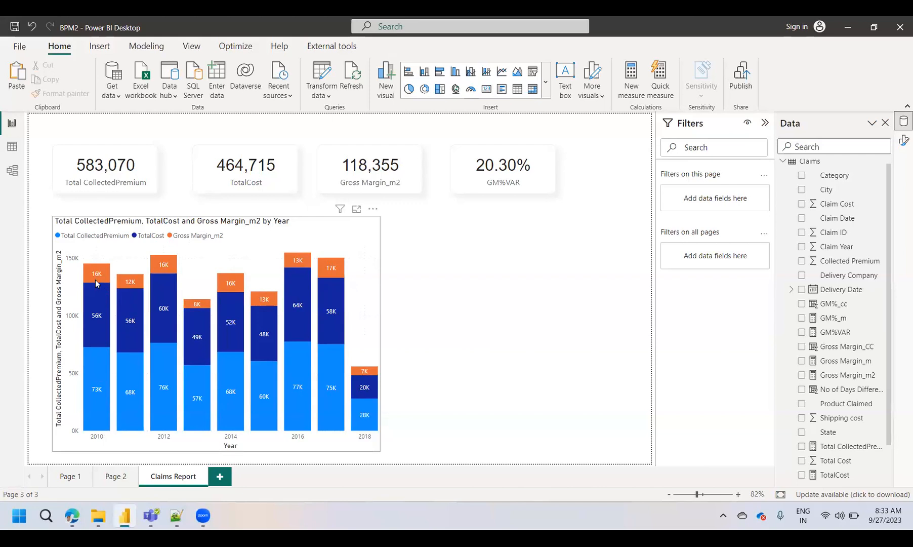
pyautogui.moveTo(97, 284)
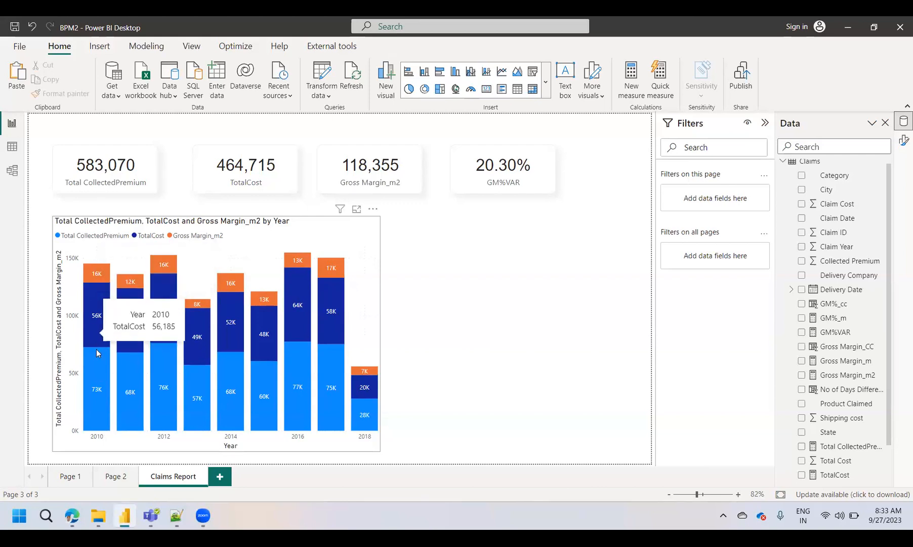
pyautogui.moveTo(99, 373)
pyautogui.moveTo(100, 333)
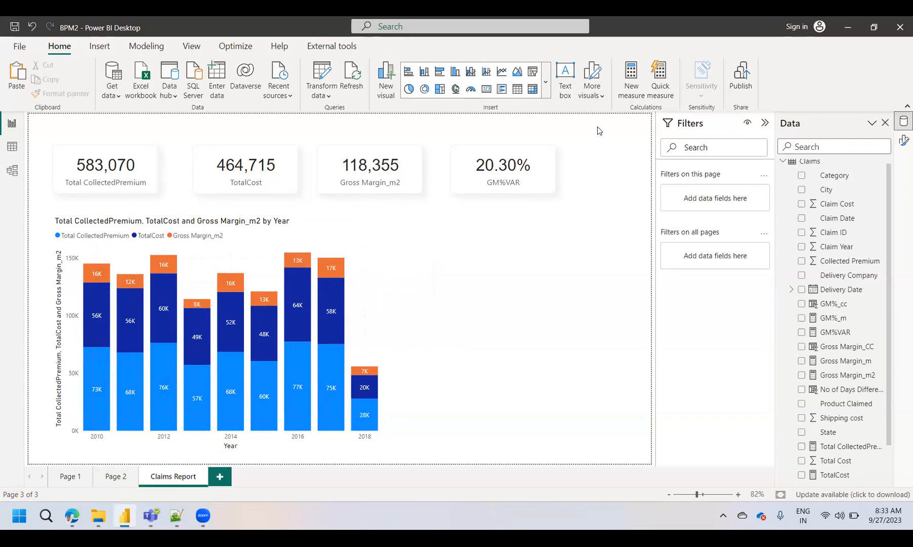
# Step: Browse the Claims table's columns in data view
pyautogui.click(12, 146)
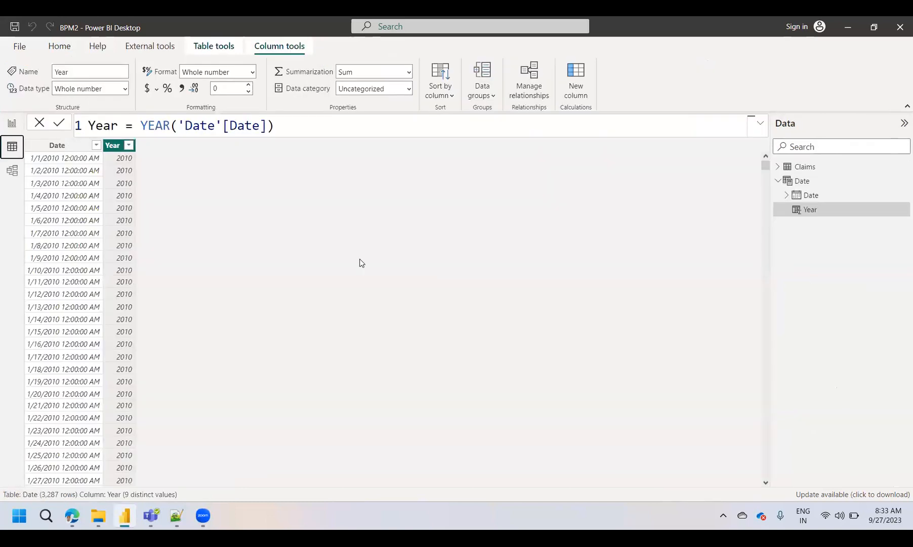
pyautogui.click(792, 169)
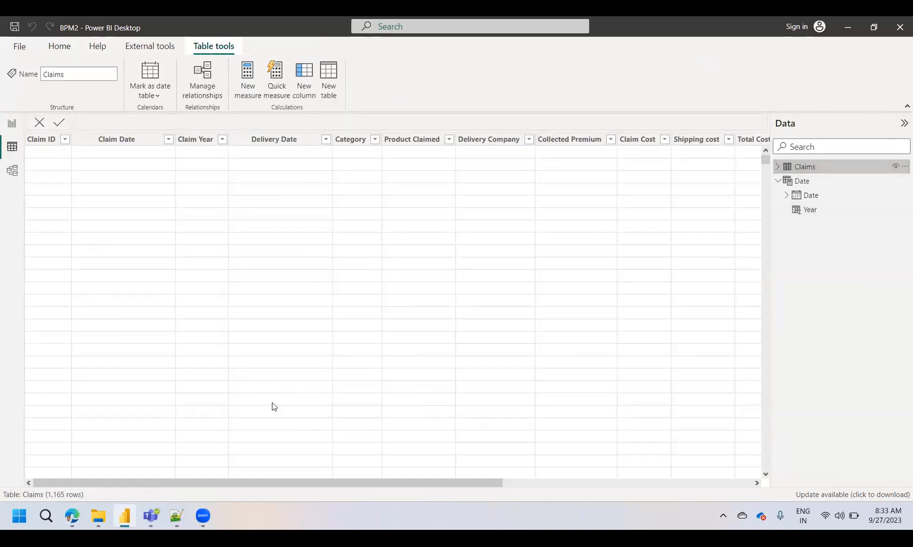
pyautogui.hscroll(2, 691, 373)
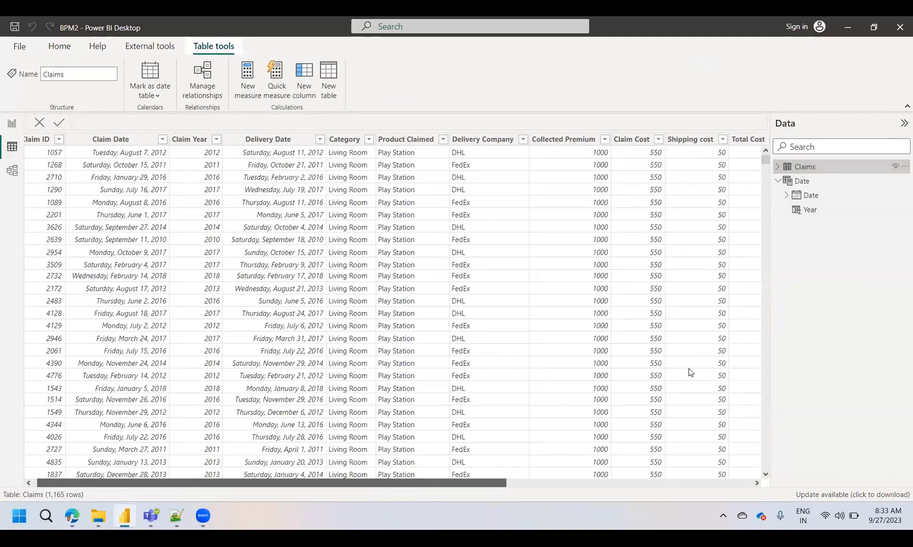
pyautogui.hscroll(5, 484, 490)
pyautogui.moveTo(486, 484); pyautogui.dragTo(5, 149)
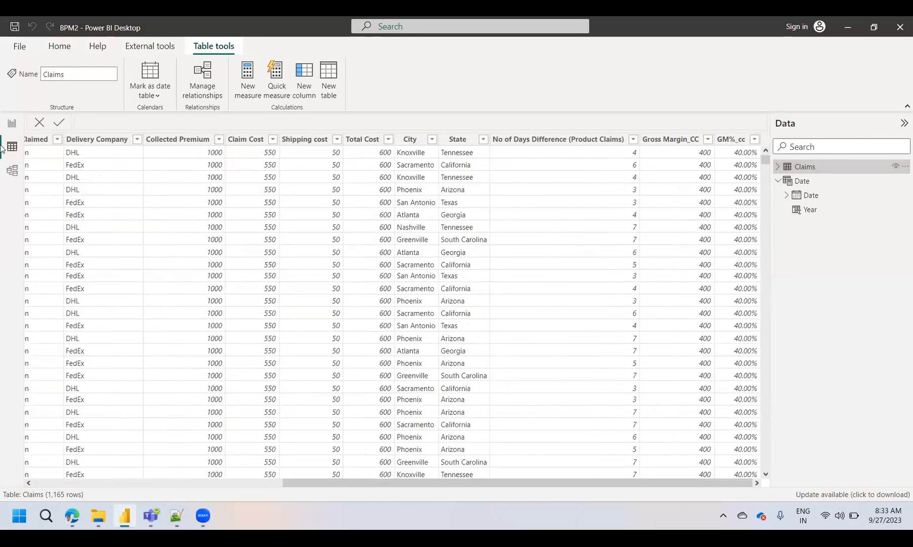
pyautogui.click(12, 123)
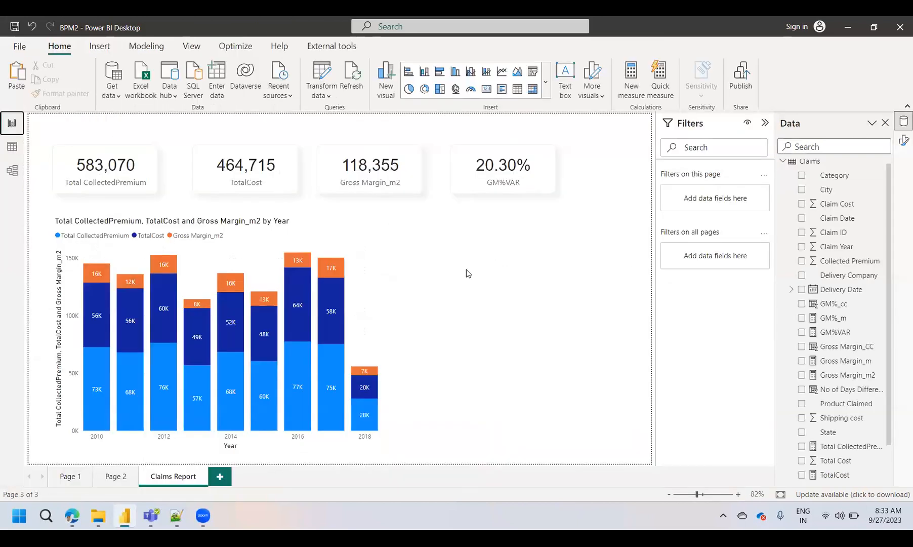
# Step: Insert a filled map visual and resize and position it to the right of the column chart
pyautogui.click(545, 82)
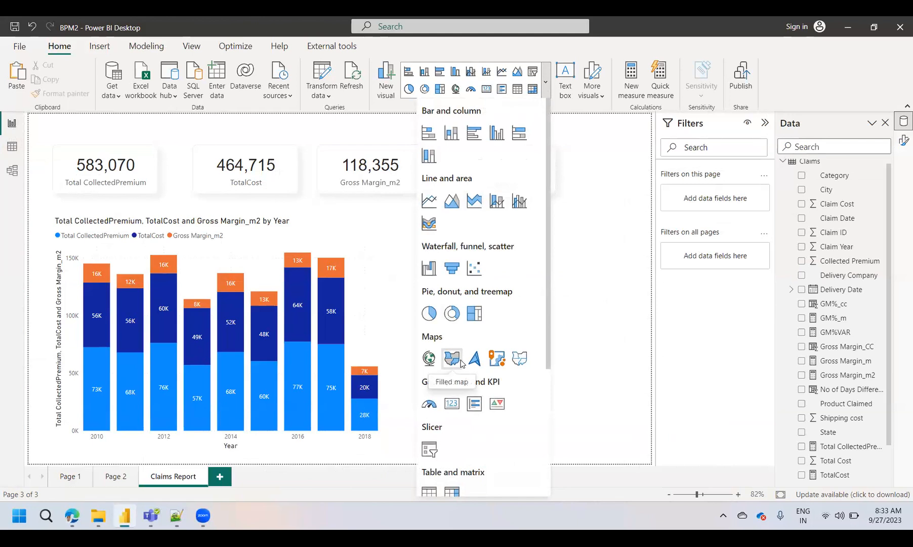
pyautogui.click(518, 363)
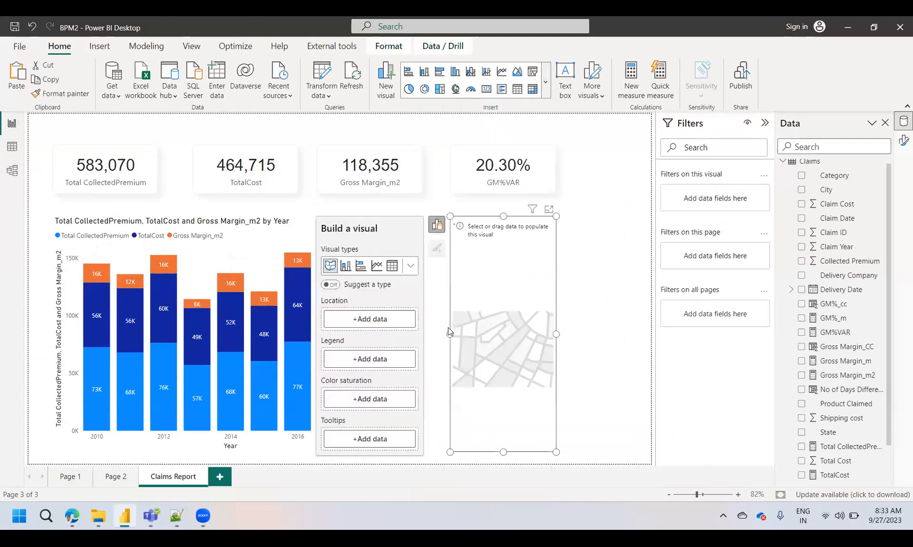
pyautogui.moveTo(557, 334); pyautogui.dragTo(653, 333)
pyautogui.moveTo(452, 335); pyautogui.dragTo(397, 326)
pyautogui.click(384, 227)
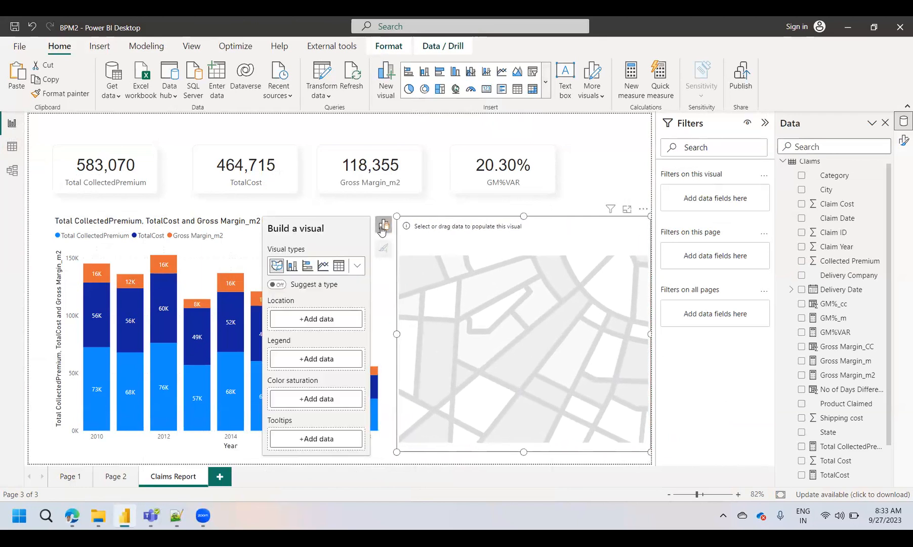
# Step: Set the map's Location to the Claims table's State field
pyautogui.click(309, 318)
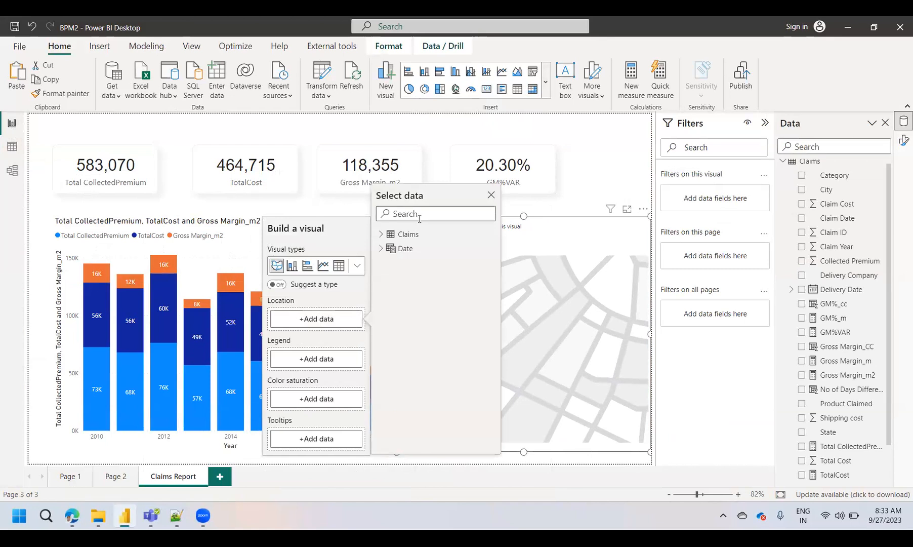
pyautogui.write('state')
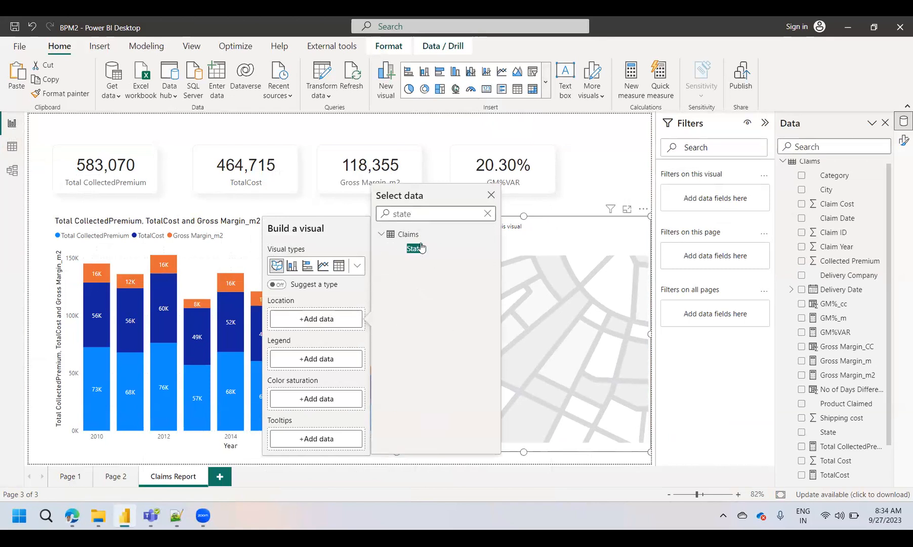
pyautogui.click(421, 249)
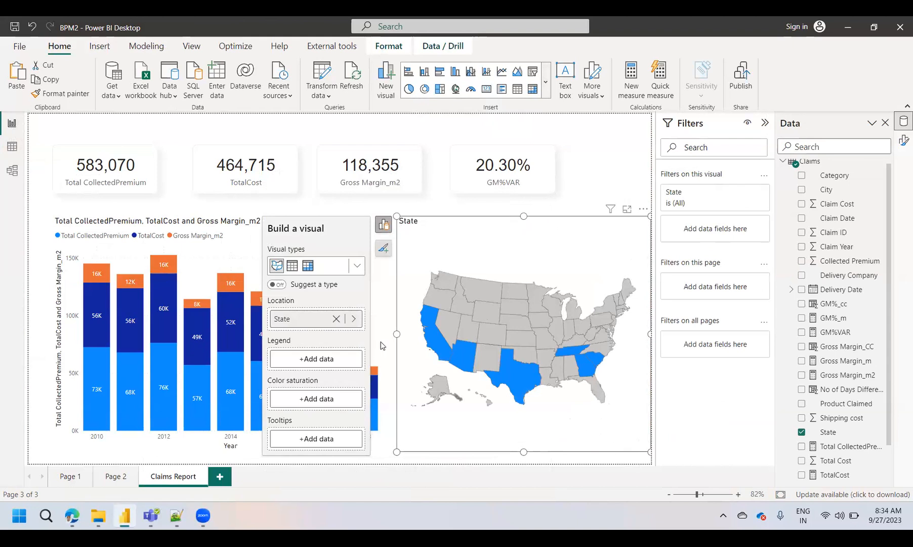
# Step: Change the visual type from filled map to Map
pyautogui.click(357, 266)
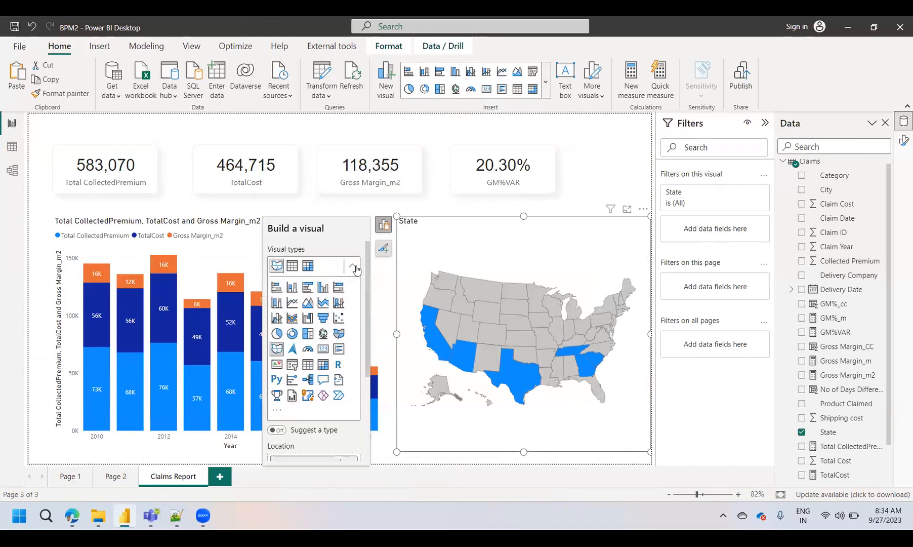
pyautogui.click(324, 334)
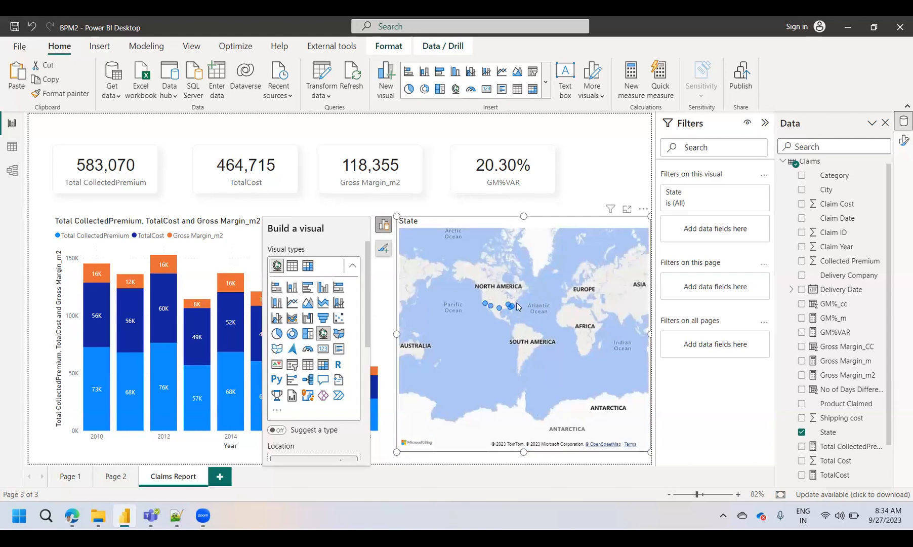
pyautogui.scroll(3, 499, 305)
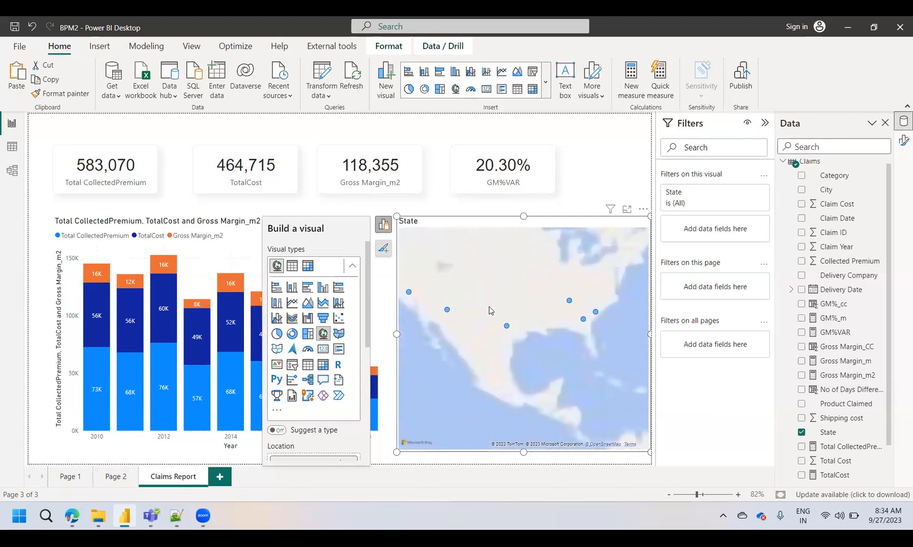
# Step: Change the map visual's type to a Shape map
pyautogui.scroll(2, 488, 306)
pyautogui.scroll(-4, 489, 308)
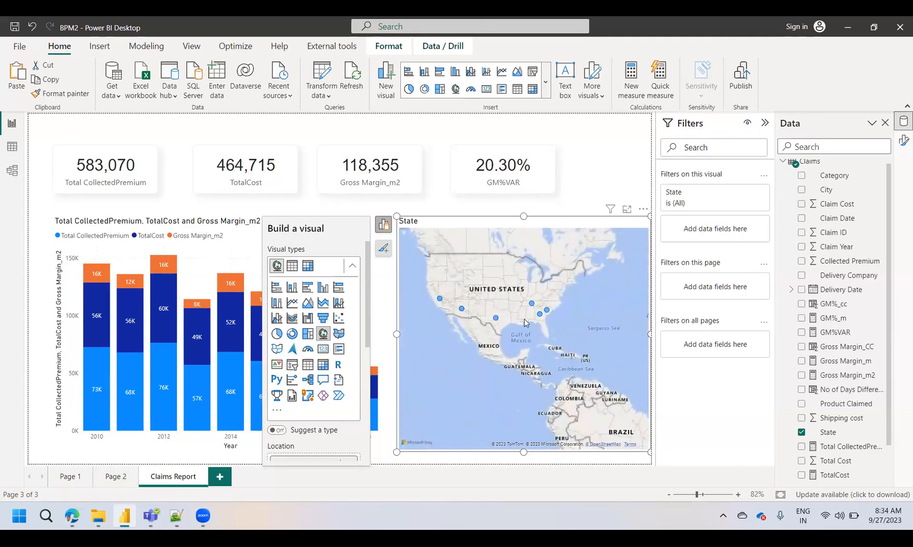
pyautogui.moveTo(560, 371); pyautogui.dragTo(513, 330)
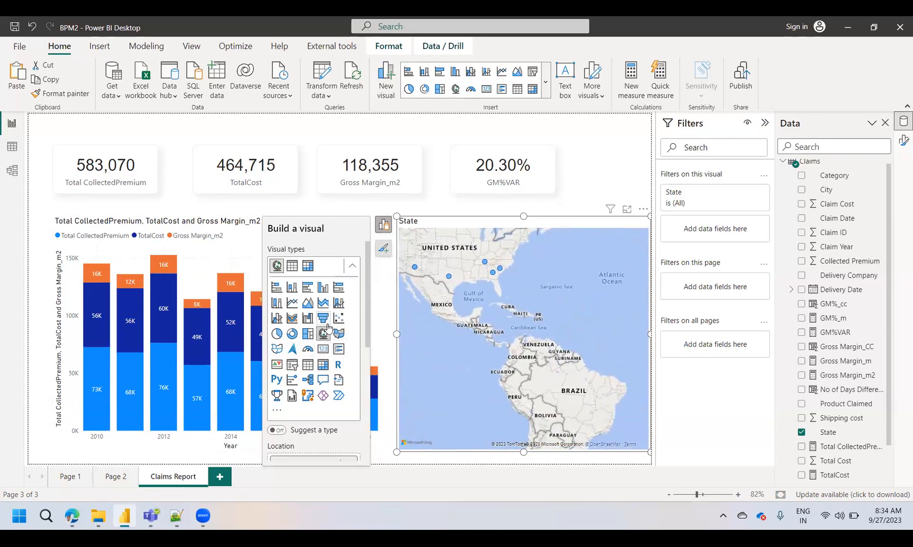
pyautogui.click(276, 350)
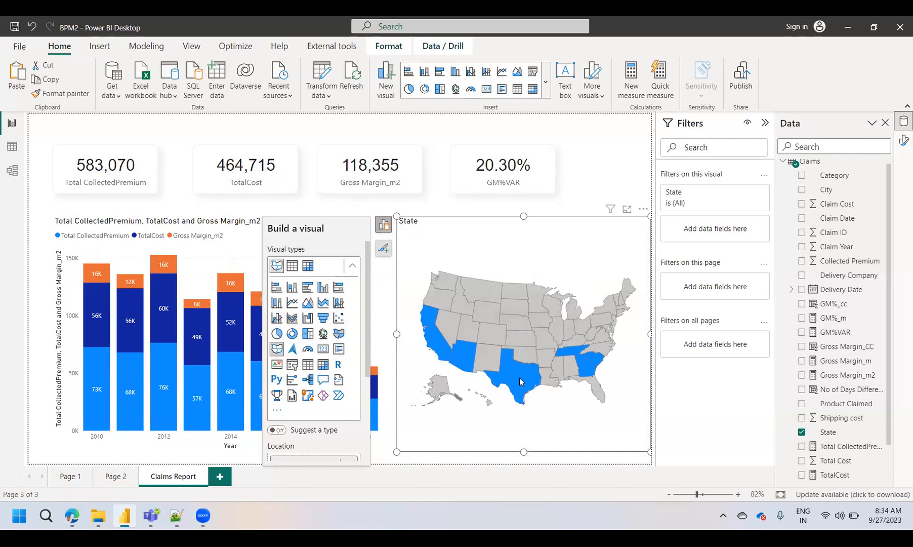
# Step: Set the shape map's Color saturation to the Claims table's Gross Margin_m2 measure
pyautogui.scroll(-3, 369, 324)
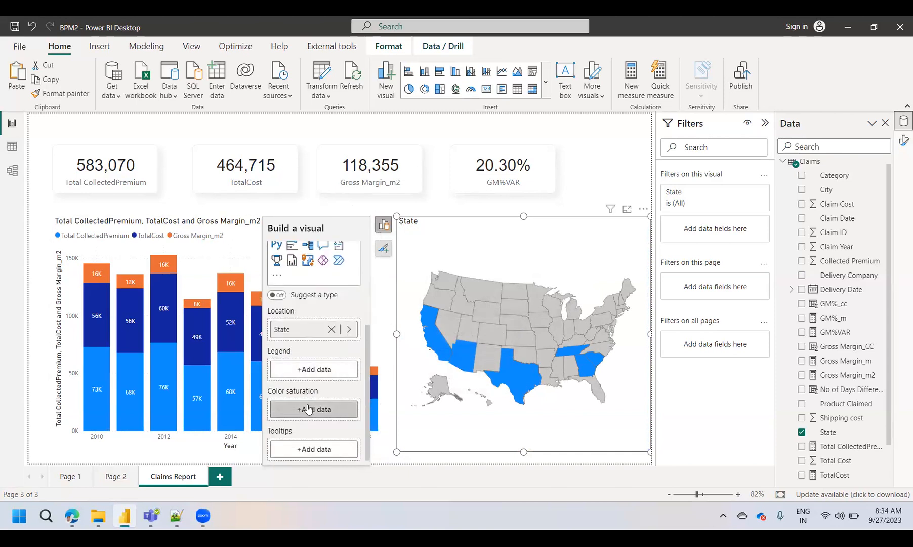
pyautogui.click(309, 409)
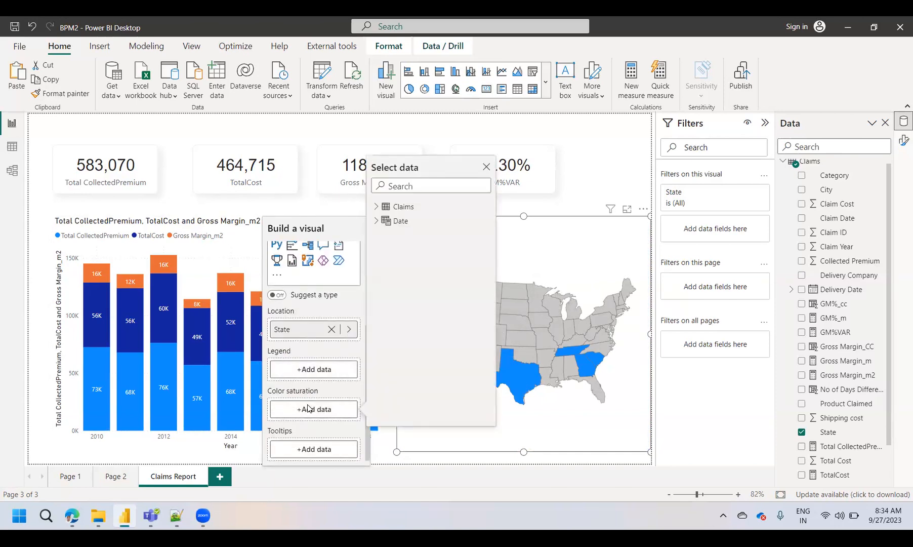
pyautogui.click(379, 209)
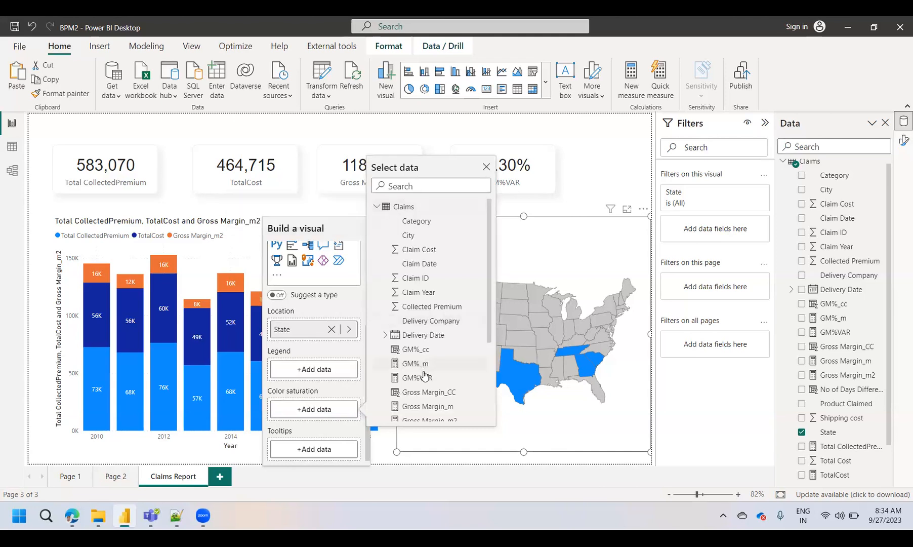
pyautogui.click(438, 419)
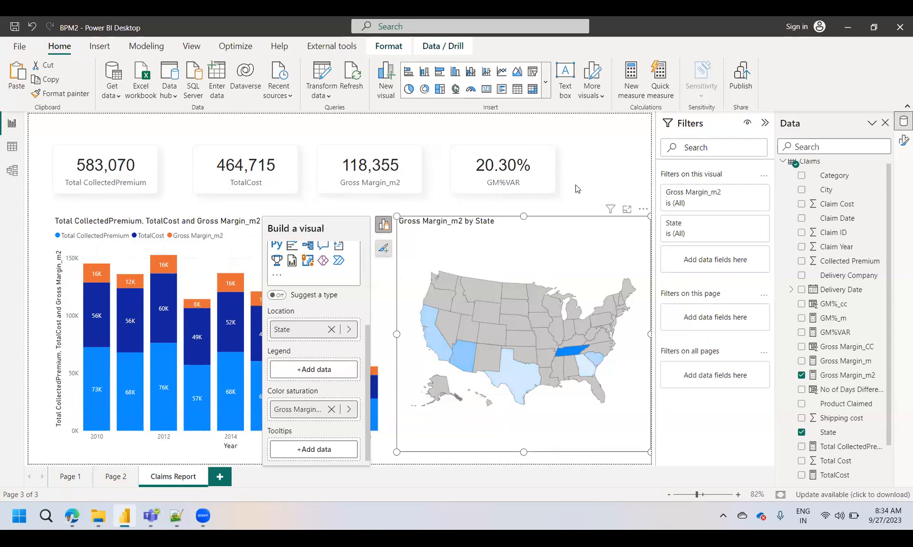
pyautogui.click(591, 200)
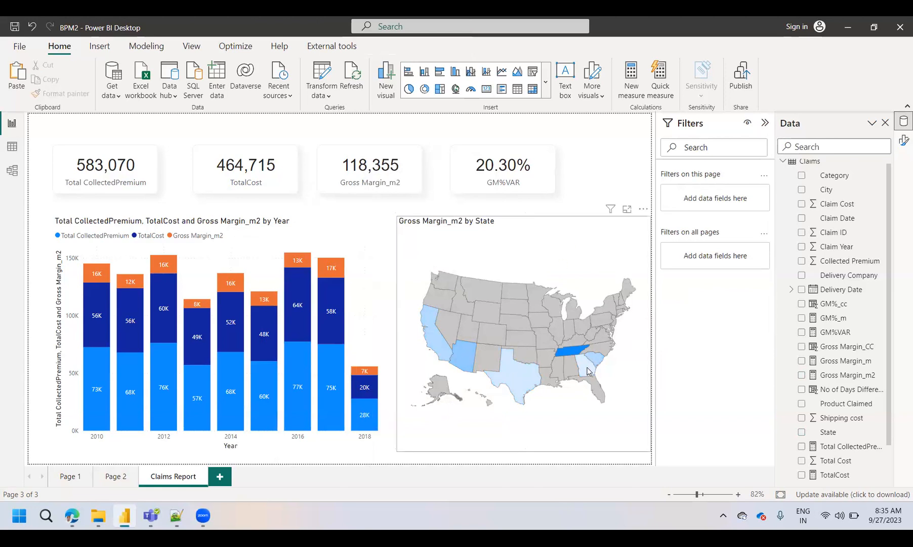
# Step: Select the four cards together and move them slightly down the page
pyautogui.moveTo(588, 372)
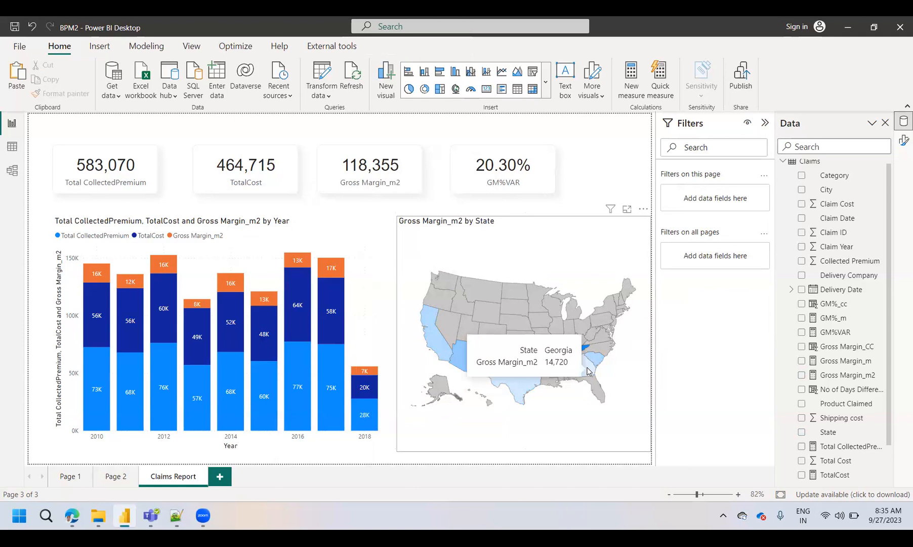
pyautogui.click(106, 177)
pyautogui.keyDown('ctrl'); pyautogui.click(244, 176); pyautogui.keyUp('ctrl')
pyautogui.keyDown('ctrl'); pyautogui.click(369, 176); pyautogui.keyUp('ctrl')
pyautogui.keyDown('ctrl'); pyautogui.click(485, 177); pyautogui.keyUp('ctrl')
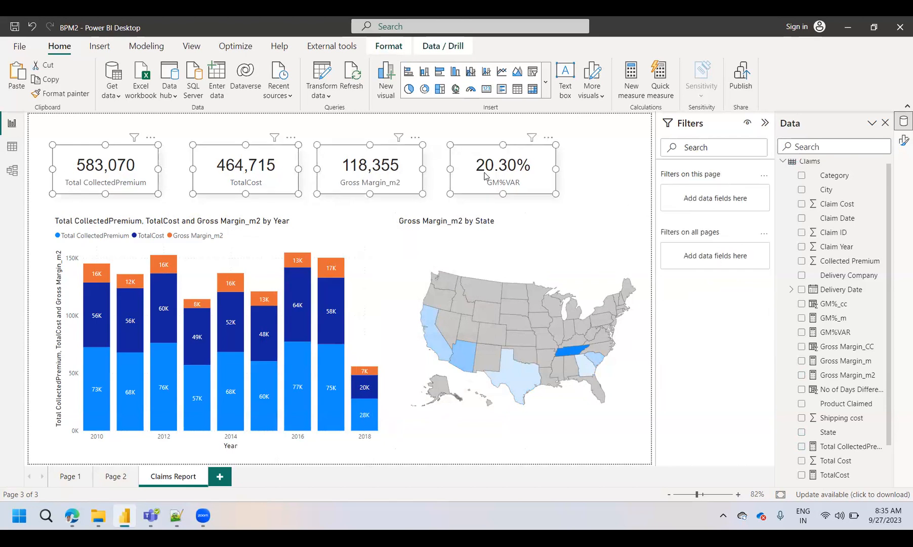
pyautogui.moveTo(484, 176); pyautogui.dragTo(485, 191)
pyautogui.click(485, 191)
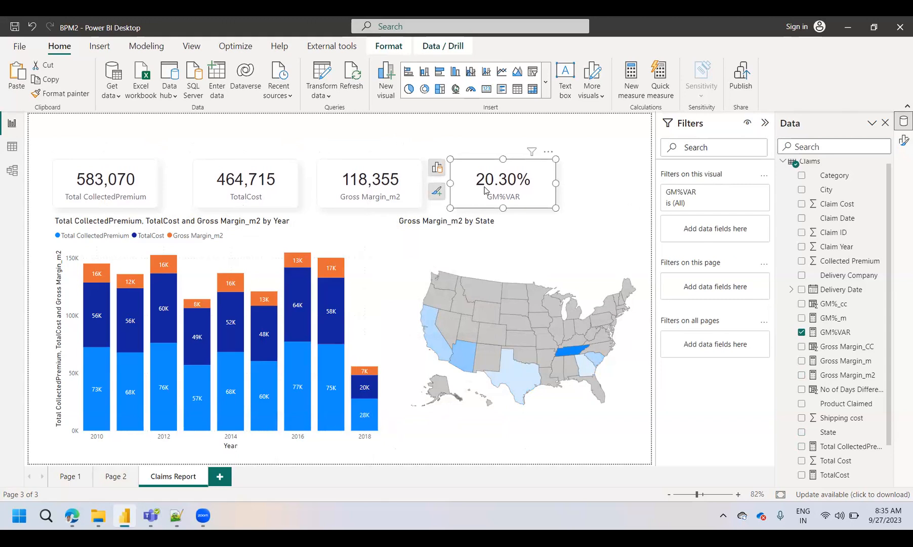
pyautogui.click(438, 141)
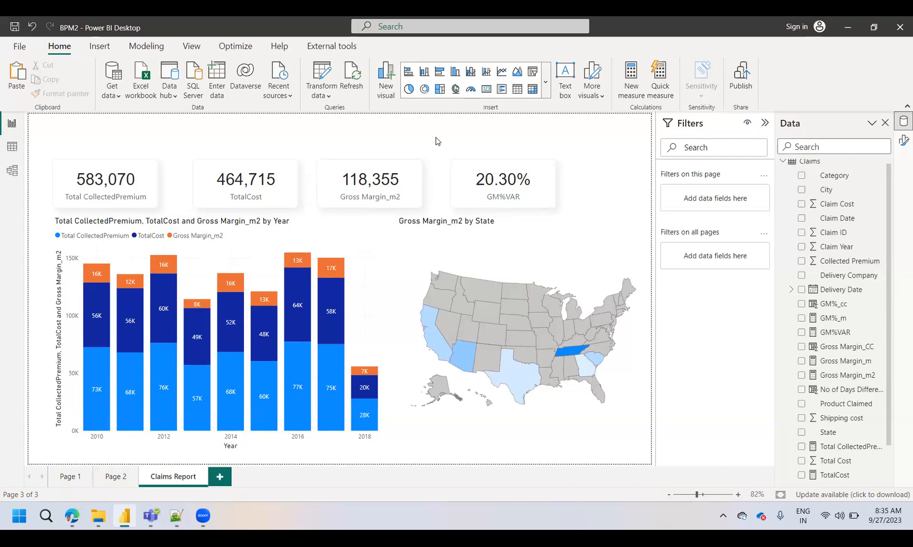
# Step: Insert a slicer at the page's top-left corner and set its field to the Claims table's Delivery Company
pyautogui.click(532, 72)
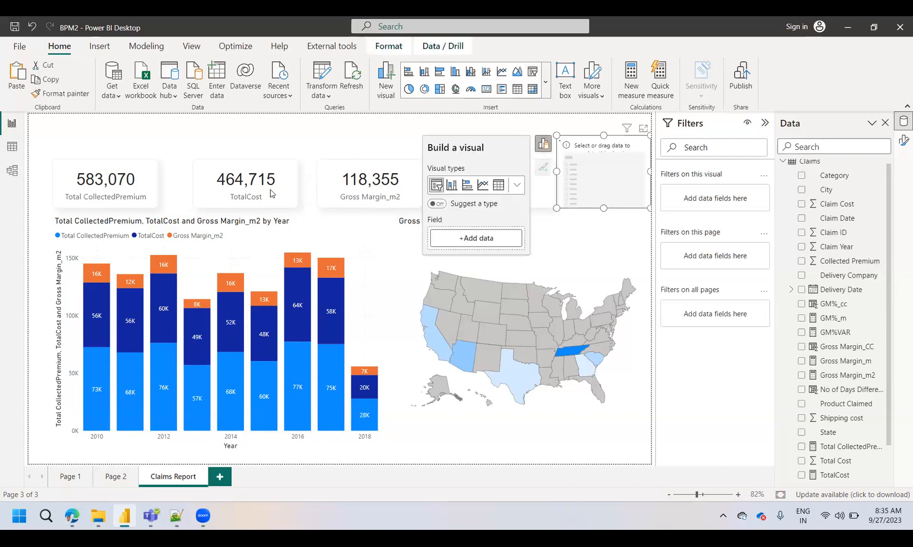
pyautogui.moveTo(604, 208); pyautogui.dragTo(603, 173)
pyautogui.moveTo(562, 147); pyautogui.dragTo(156, 120)
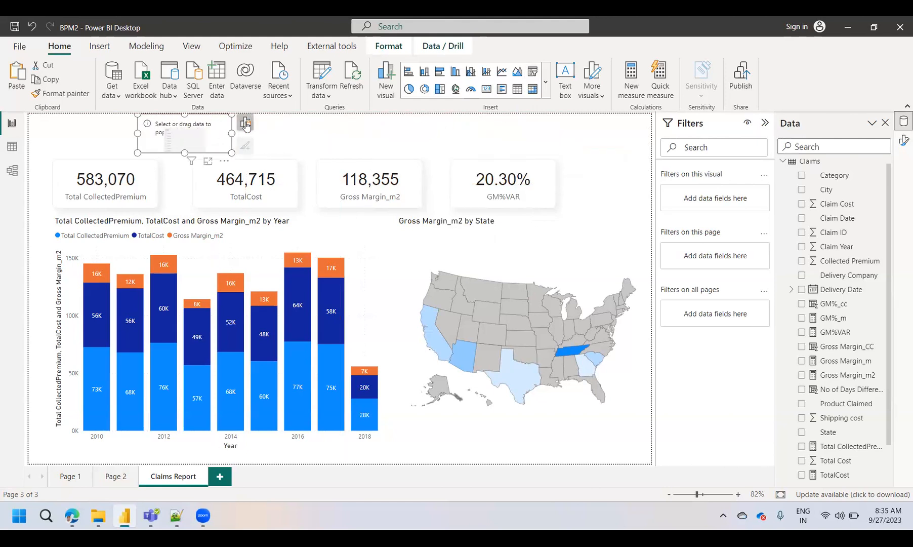
pyautogui.click(245, 122)
pyautogui.click(297, 223)
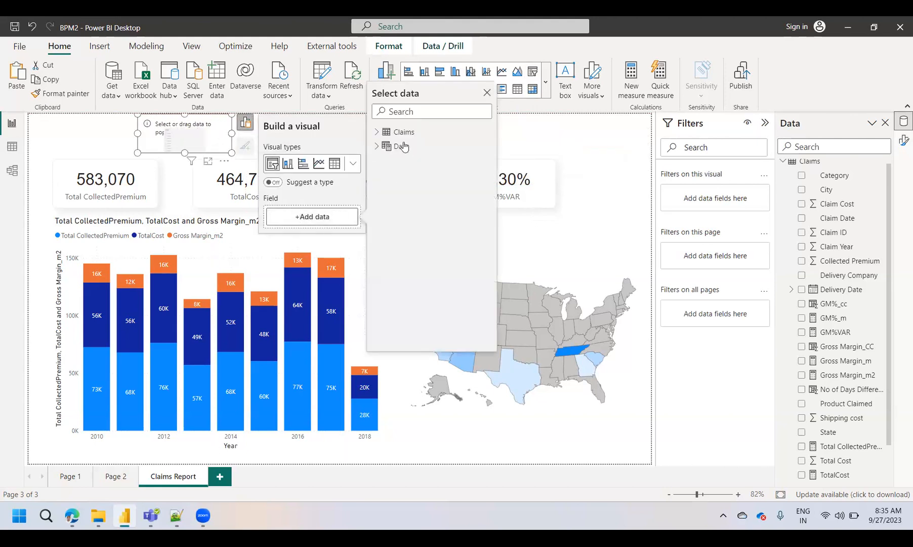
pyautogui.click(378, 132)
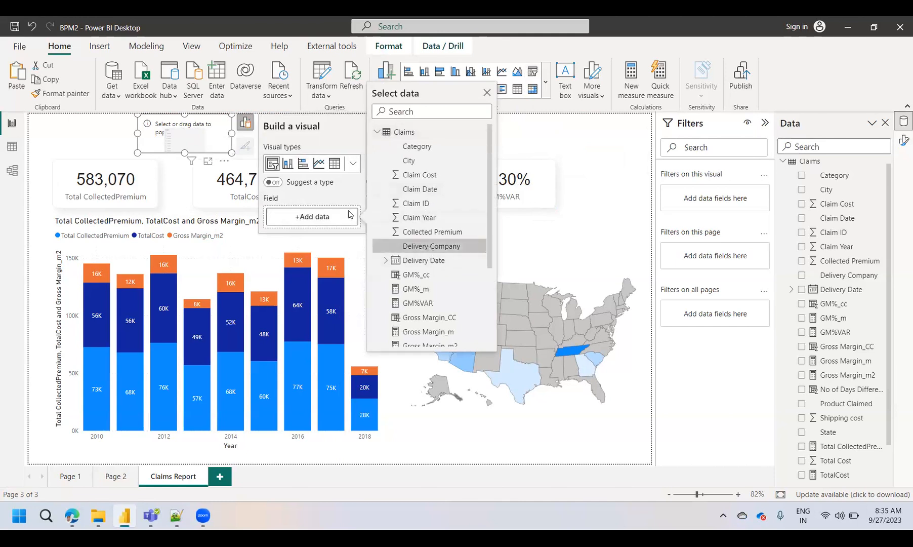
pyautogui.click(429, 247)
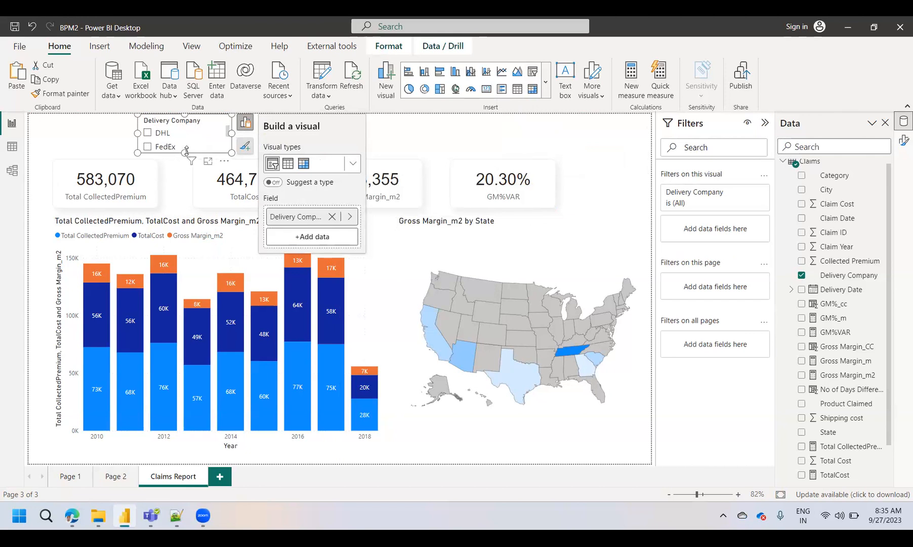
pyautogui.moveTo(185, 152); pyautogui.dragTo(185, 183)
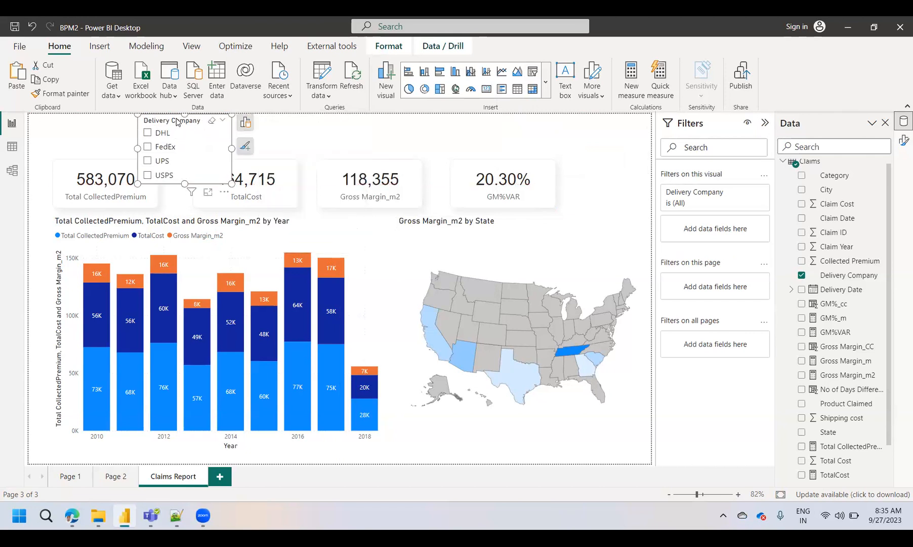
# Step: Set the Delivery Company slicer's style to Dropdown and shrink its height to fit
pyautogui.click(245, 146)
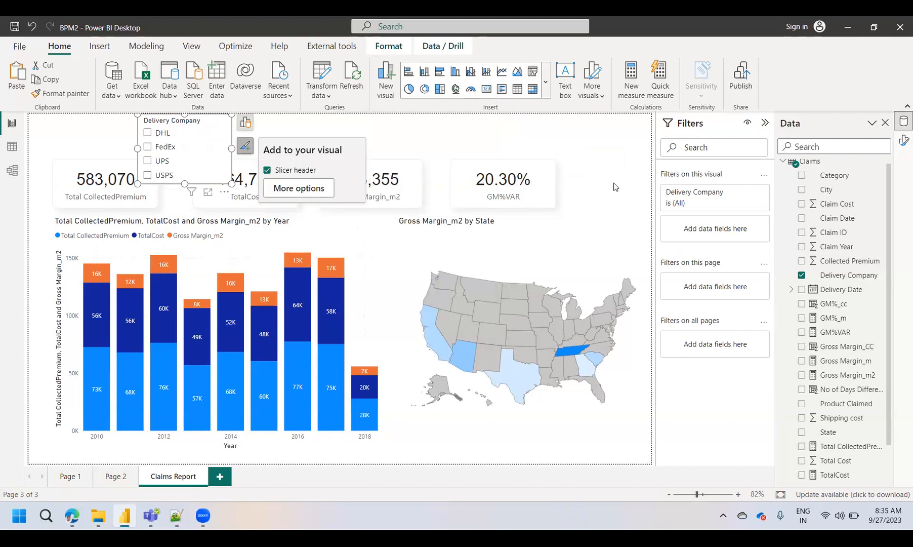
pyautogui.click(298, 188)
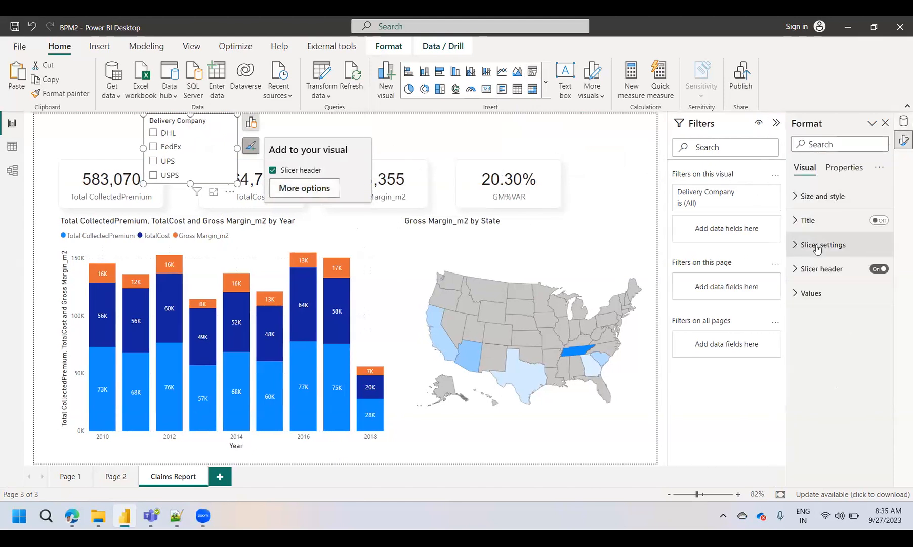
pyautogui.click(817, 247)
pyautogui.click(826, 305)
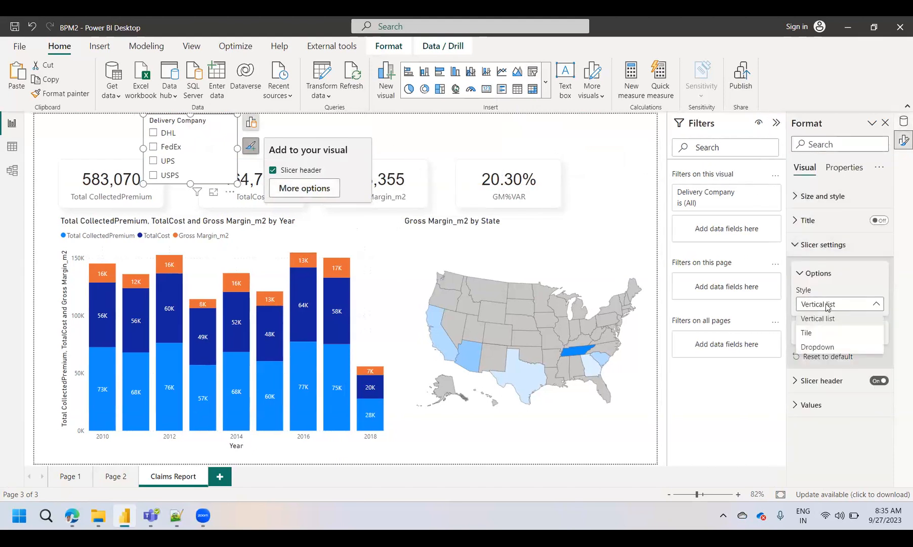
pyautogui.click(816, 347)
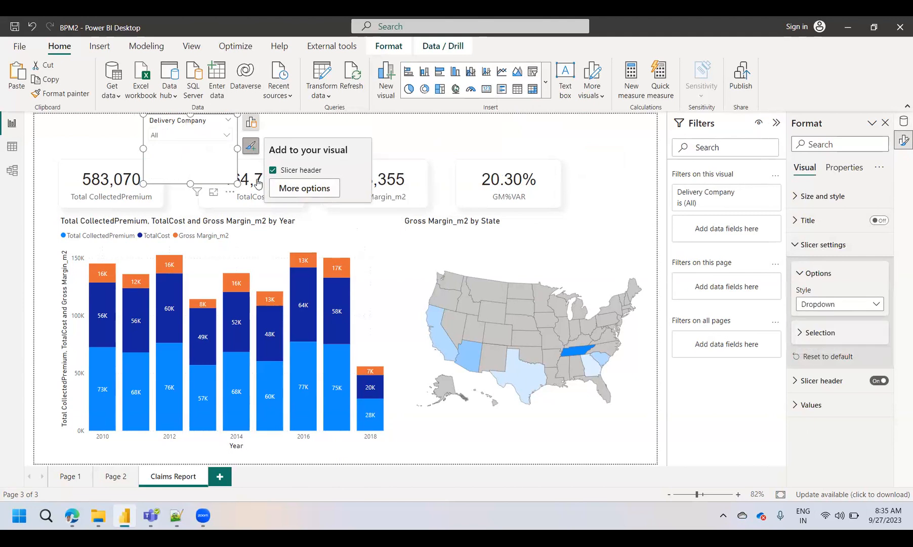
pyautogui.moveTo(190, 183); pyautogui.dragTo(190, 153)
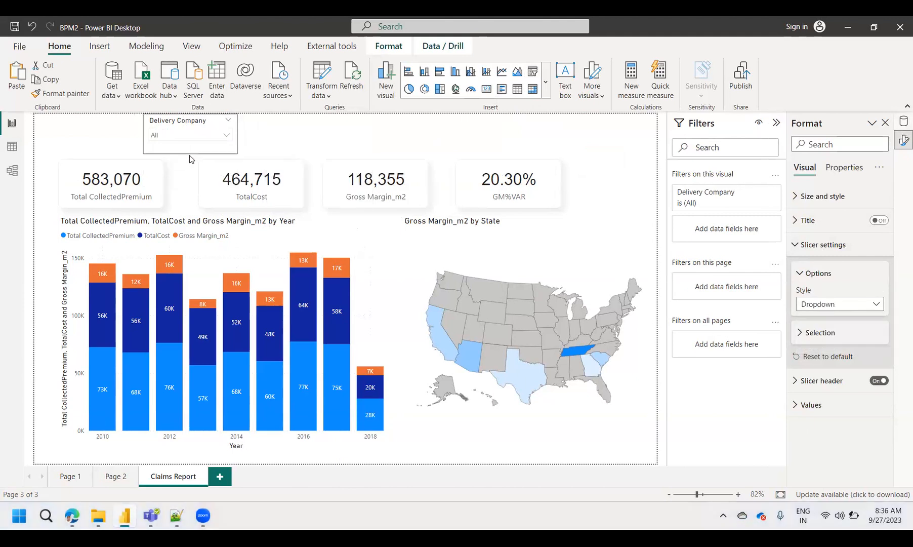
# Step: Filter the report to FedEx using the Delivery Company slicer
pyautogui.click(174, 140)
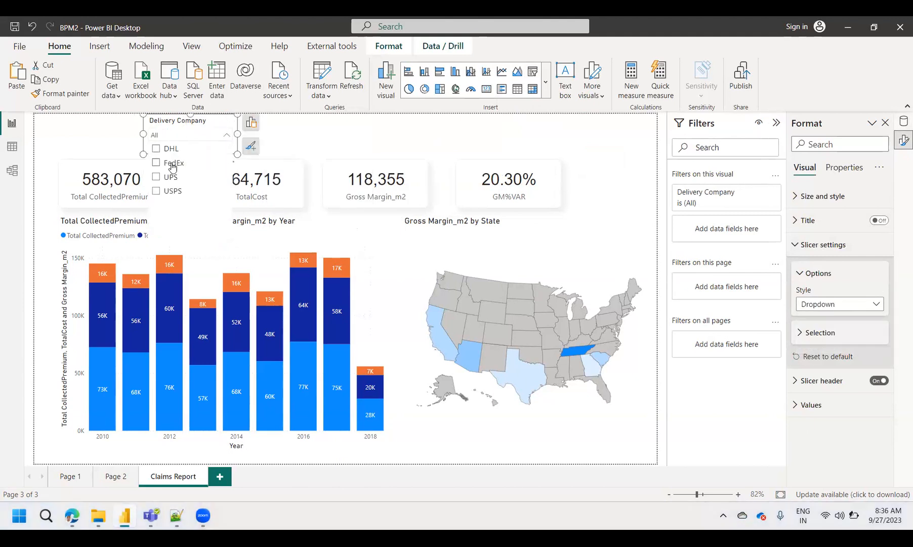
pyautogui.click(171, 165)
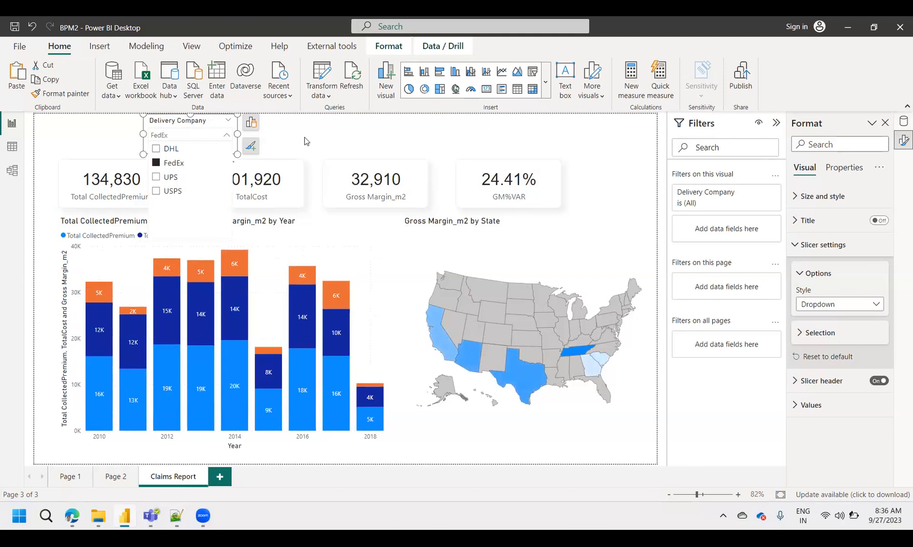
pyautogui.click(255, 157)
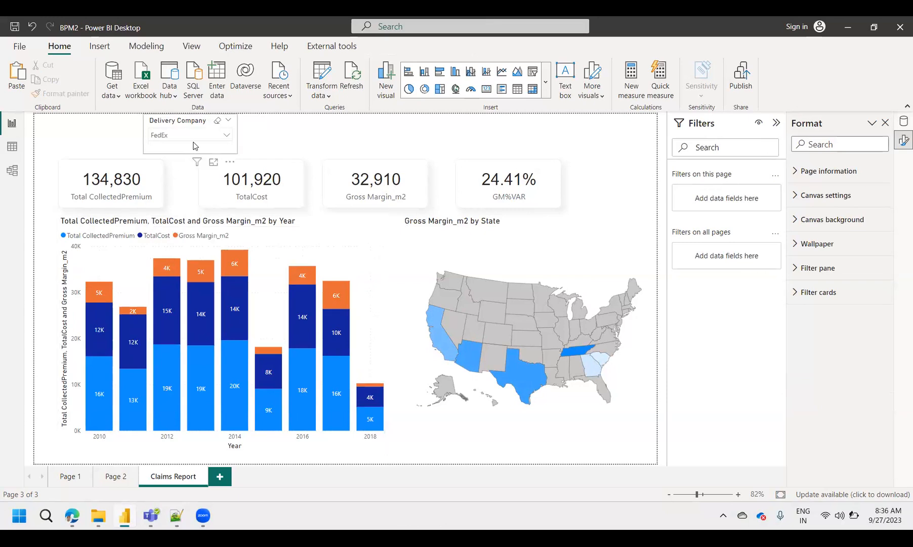
# Step: Paste copies of the Delivery Company slicer and line them up beside the original across the top
pyautogui.click(173, 128)
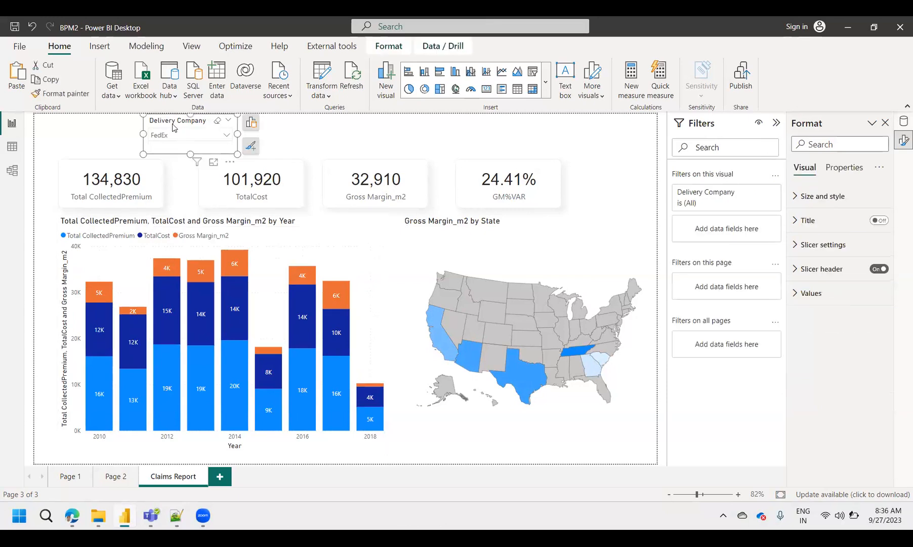
pyautogui.hotkey('ctrl', 'v')
pyautogui.moveTo(178, 126); pyautogui.dragTo(277, 121)
pyautogui.moveTo(165, 126); pyautogui.dragTo(170, 131)
pyautogui.moveTo(253, 130); pyautogui.dragTo(407, 120)
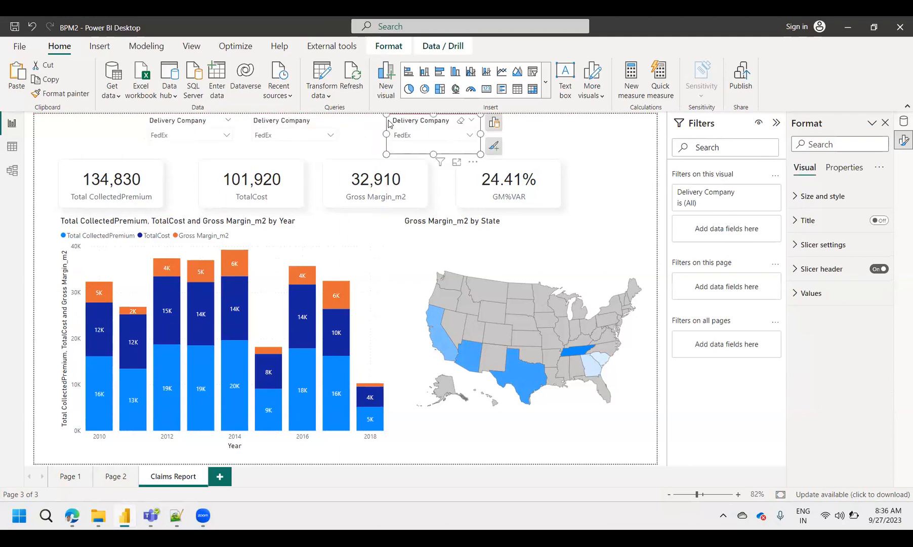
# Step: Replace the second slicer's field with the Claims table's Product Claimed
pyautogui.click(284, 120)
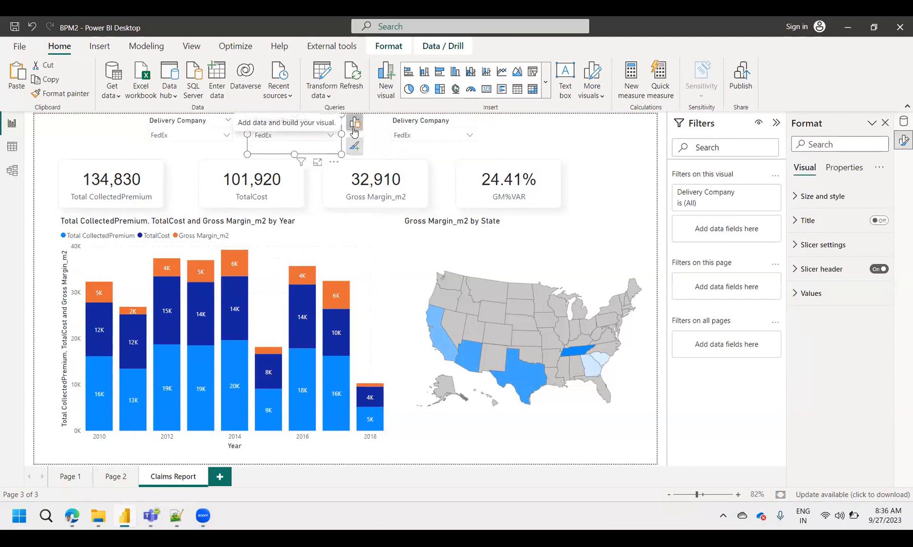
pyautogui.click(354, 122)
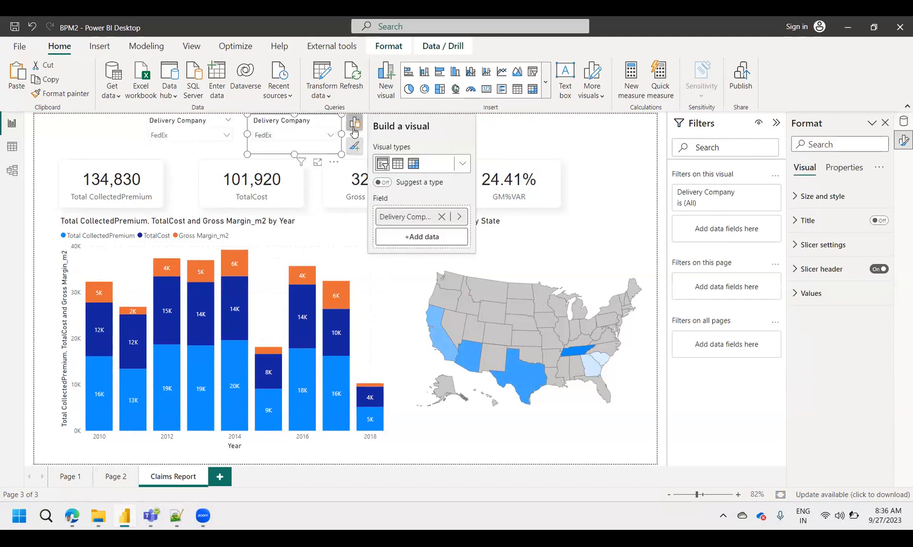
pyautogui.click(442, 216)
pyautogui.click(418, 213)
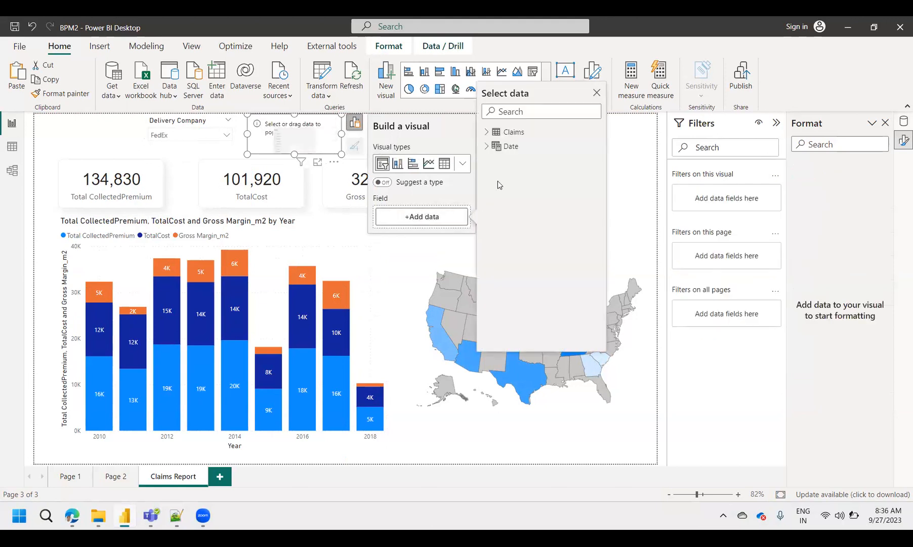
pyautogui.click(488, 132)
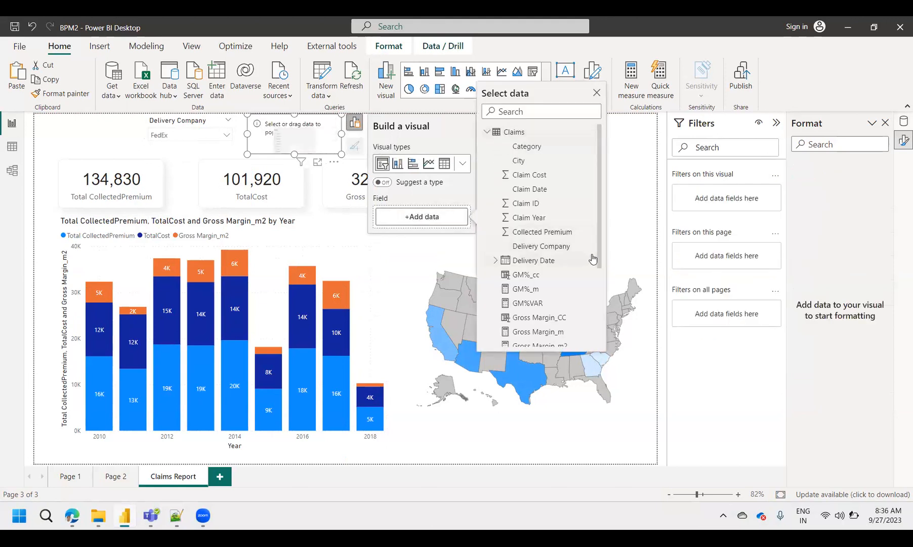
pyautogui.scroll(-5, 598, 255)
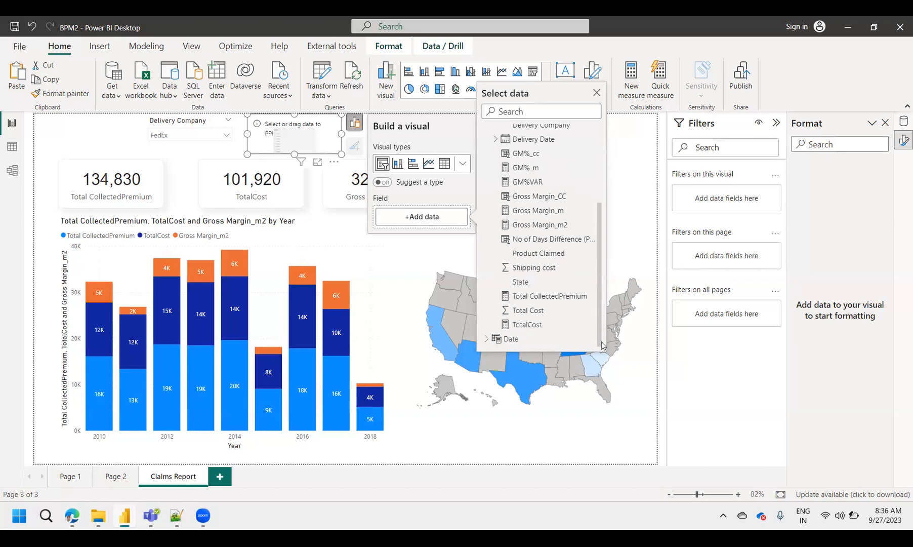
pyautogui.click(544, 255)
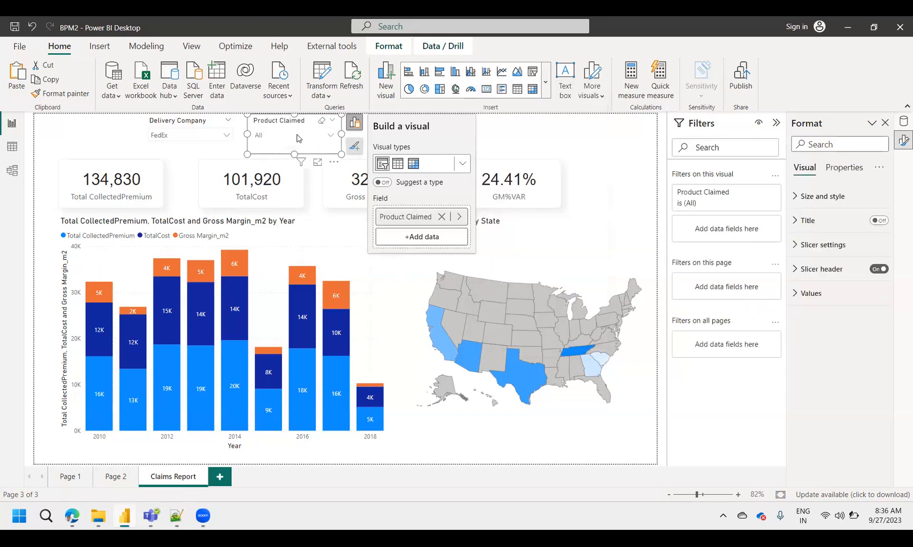
# Step: Replace the third slicer's field with the Claims table's City
pyautogui.hotkey('ctrl', 'v')
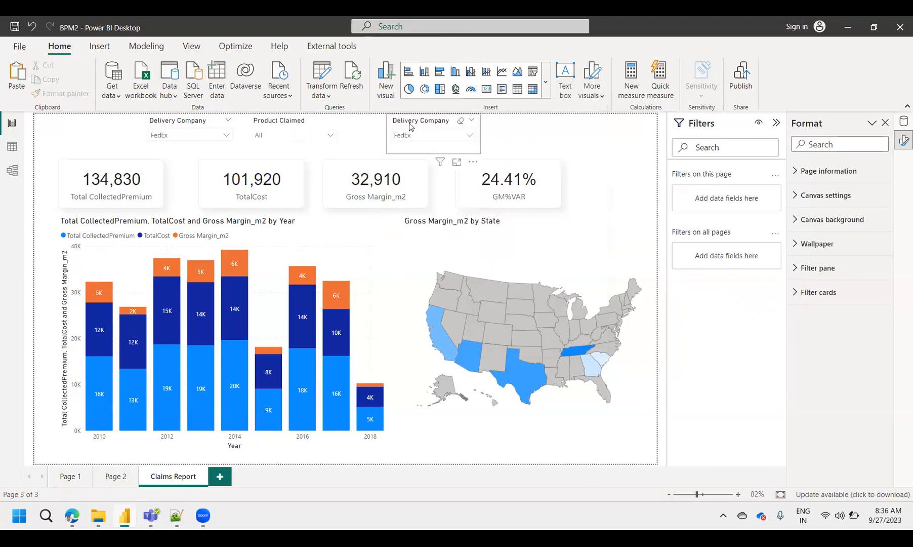
pyautogui.click(494, 122)
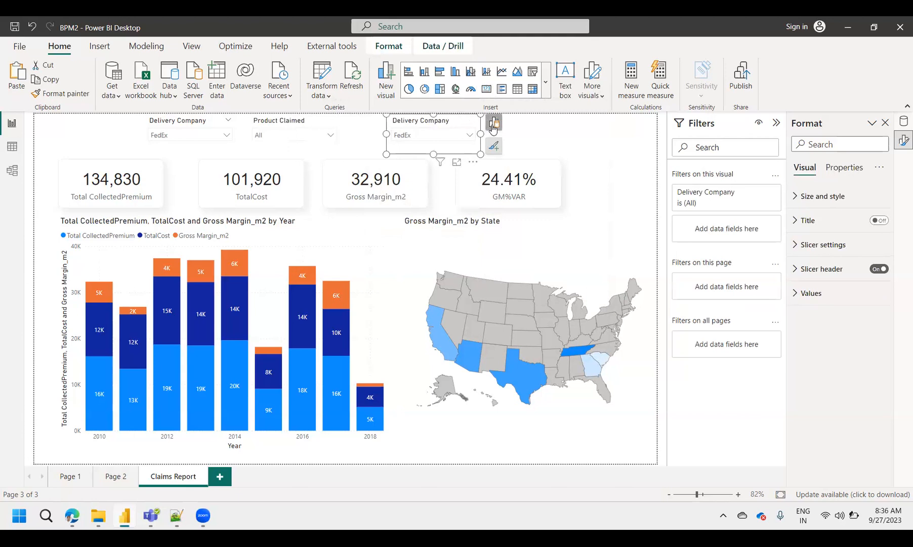
pyautogui.click(582, 217)
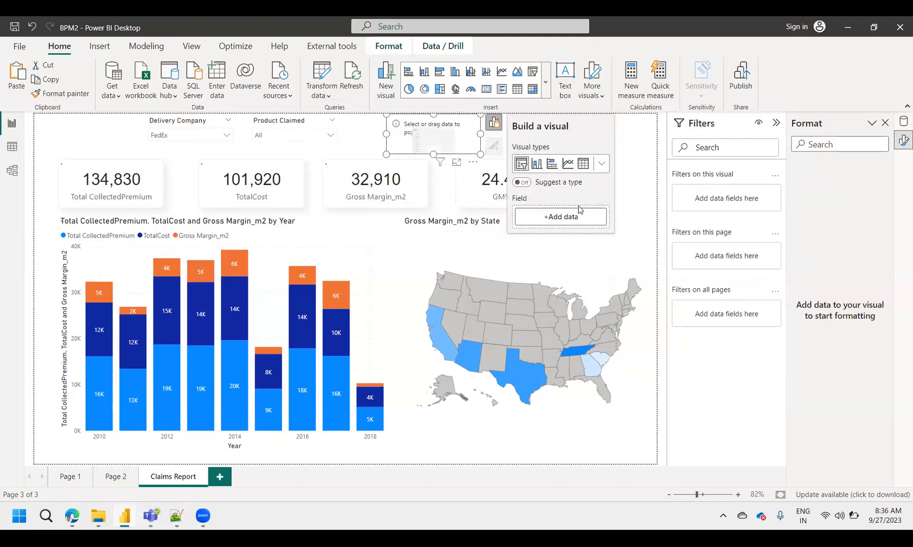
pyautogui.click(574, 216)
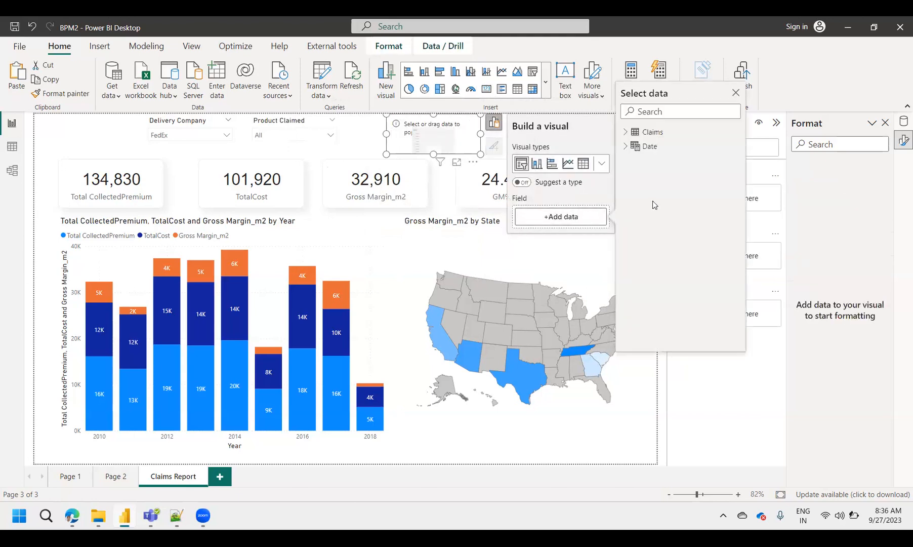
pyautogui.click(626, 132)
pyautogui.scroll(-3, 741, 242)
pyautogui.scroll(3, 741, 242)
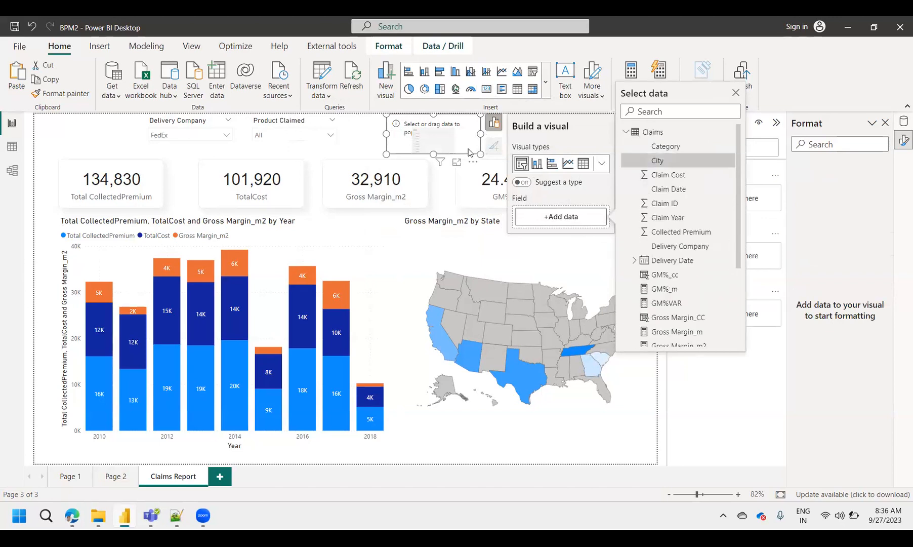
pyautogui.click(660, 160)
# Step: Select Greenville in the City slicer and deselect it again
pyautogui.click(413, 138)
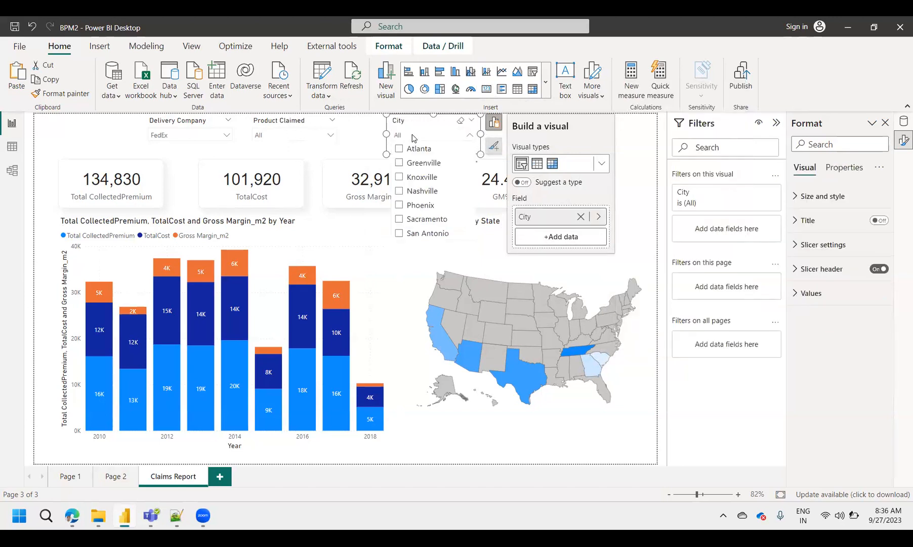
pyautogui.click(411, 161)
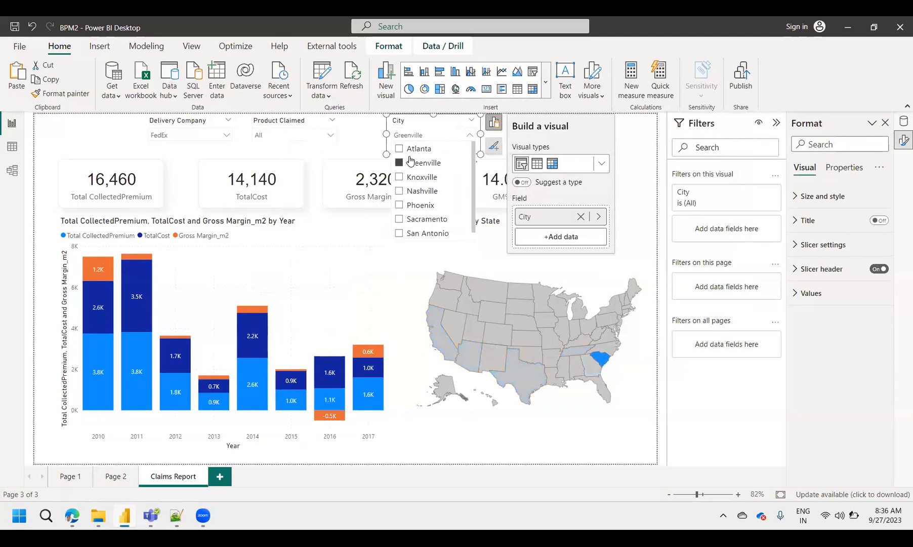
pyautogui.click(411, 161)
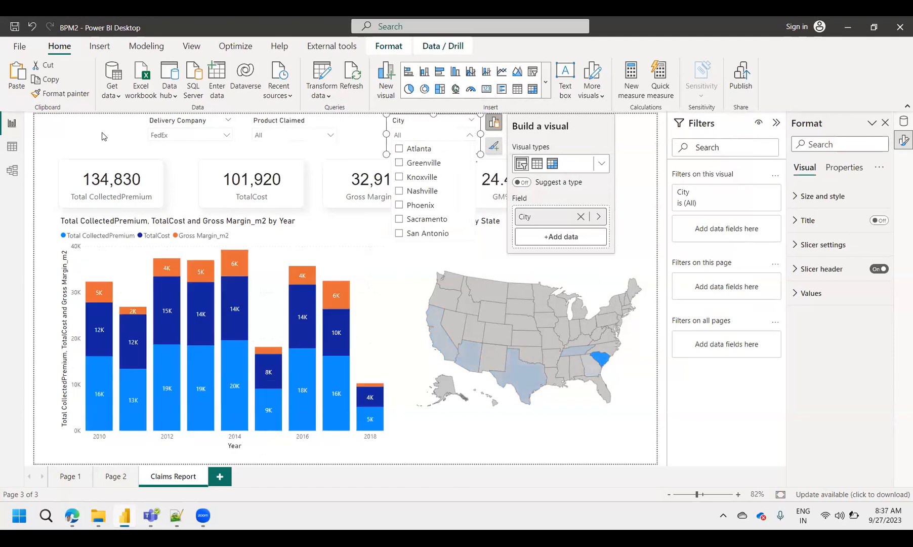
# Step: Clear the FedEx selection in the Delivery Company slicer
pyautogui.click(102, 133)
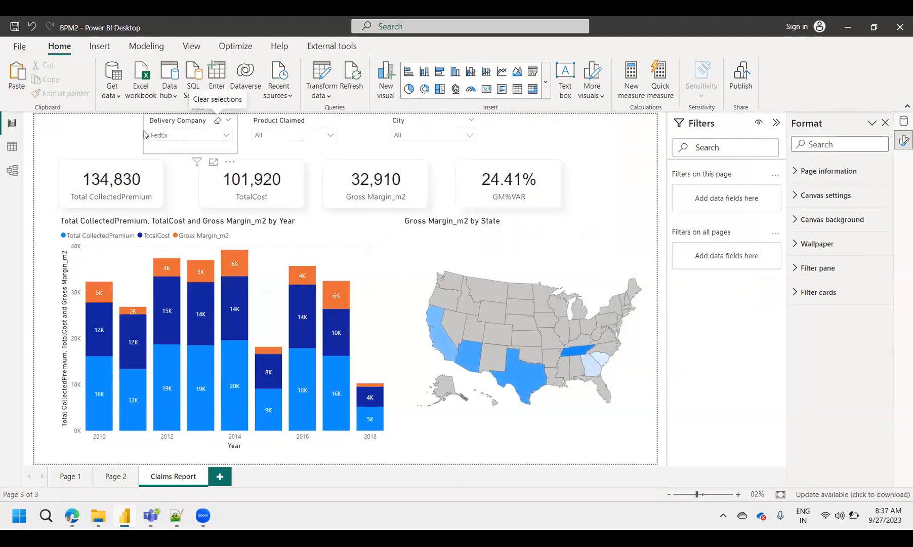
pyautogui.click(216, 121)
pyautogui.click(116, 133)
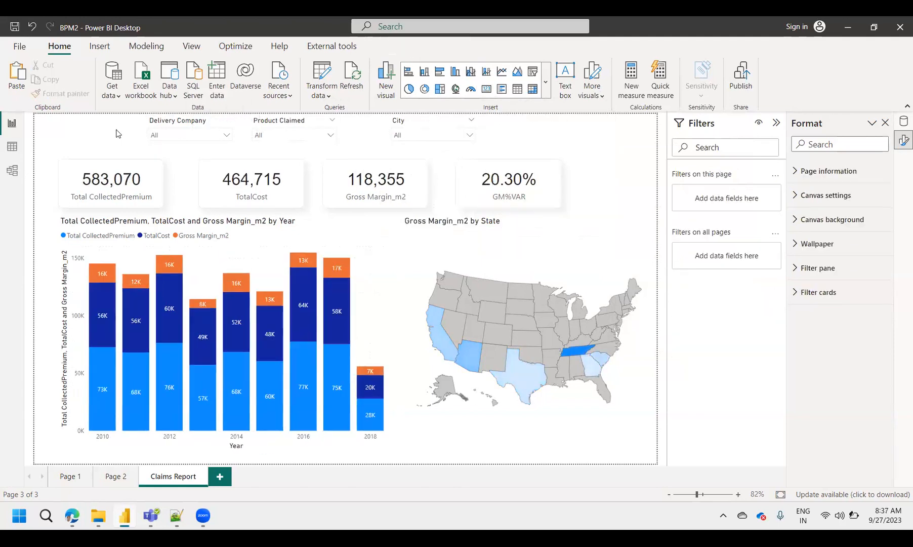
# Step: Lower the top edge of the stacked column chart slightly
pyautogui.click(197, 126)
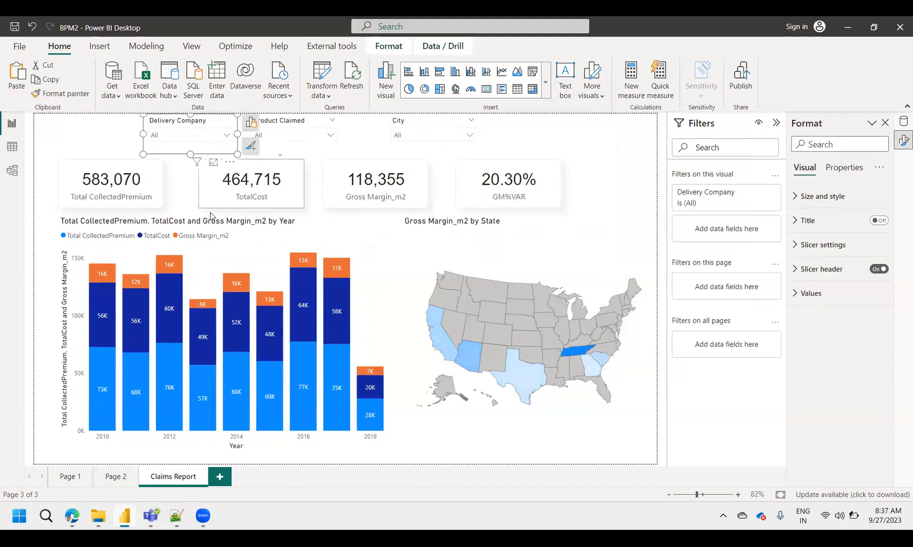
pyautogui.click(218, 226)
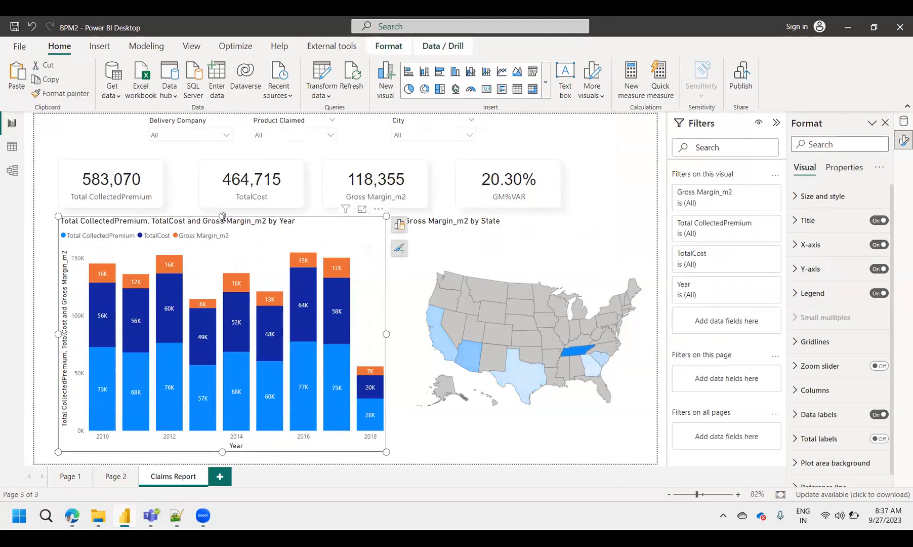
pyautogui.moveTo(223, 216); pyautogui.dragTo(222, 225)
# Step: Select all four KPI cards and move them down together slightly
pyautogui.click(136, 198)
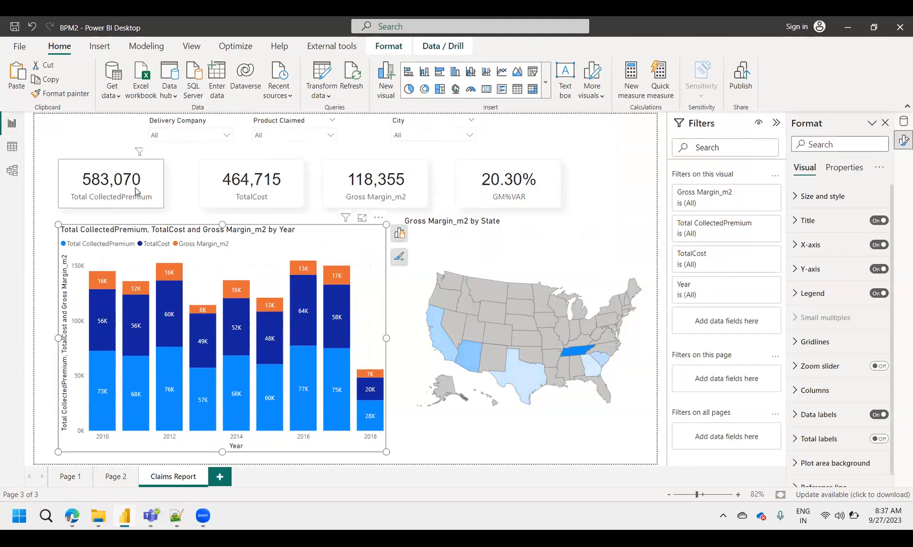
pyautogui.keyDown('ctrl'); pyautogui.click(264, 190); pyautogui.keyUp('ctrl')
pyautogui.keyDown('ctrl'); pyautogui.click(389, 188); pyautogui.keyUp('ctrl')
pyautogui.keyDown('ctrl'); pyautogui.click(485, 191); pyautogui.keyUp('ctrl')
pyautogui.moveTo(485, 193); pyautogui.dragTo(486, 203)
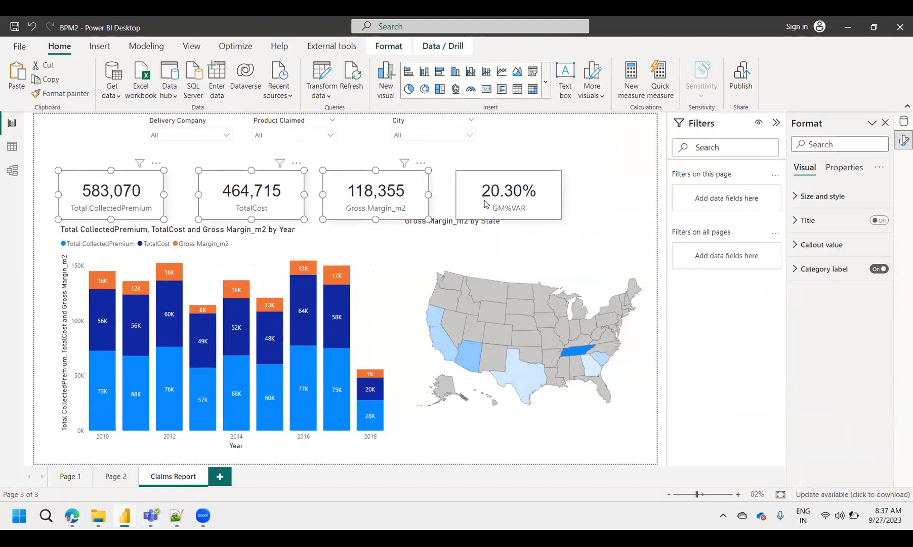
pyautogui.click(486, 204)
# Step: Move the Delivery Company, Product Claimed and City slicers down slightly
pyautogui.click(175, 127)
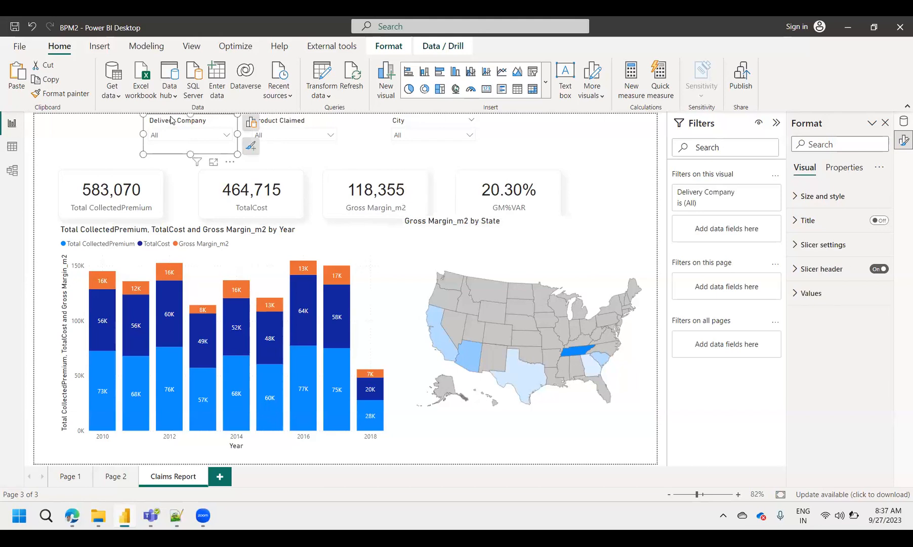
pyautogui.moveTo(176, 126); pyautogui.dragTo(177, 132)
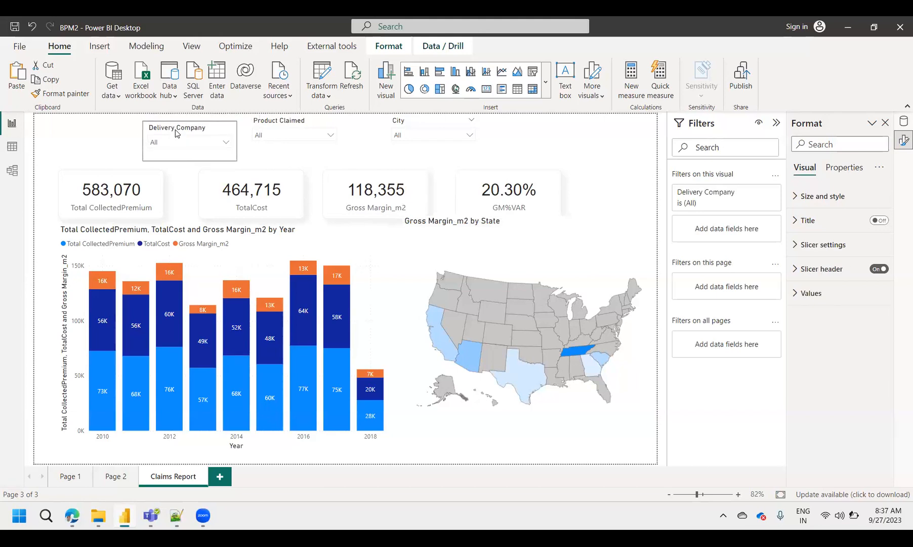
pyautogui.moveTo(286, 131); pyautogui.dragTo(286, 137)
pyautogui.moveTo(417, 126); pyautogui.dragTo(415, 131)
# Step: Turn on the visual border and shadow for the Delivery Company slicer
pyautogui.click(182, 129)
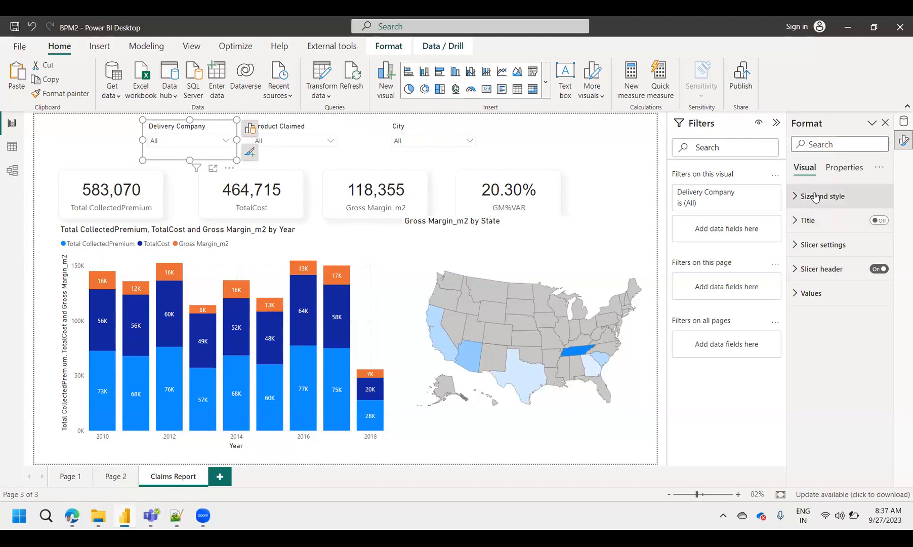
pyautogui.click(815, 197)
pyautogui.click(875, 451)
pyautogui.click(875, 479)
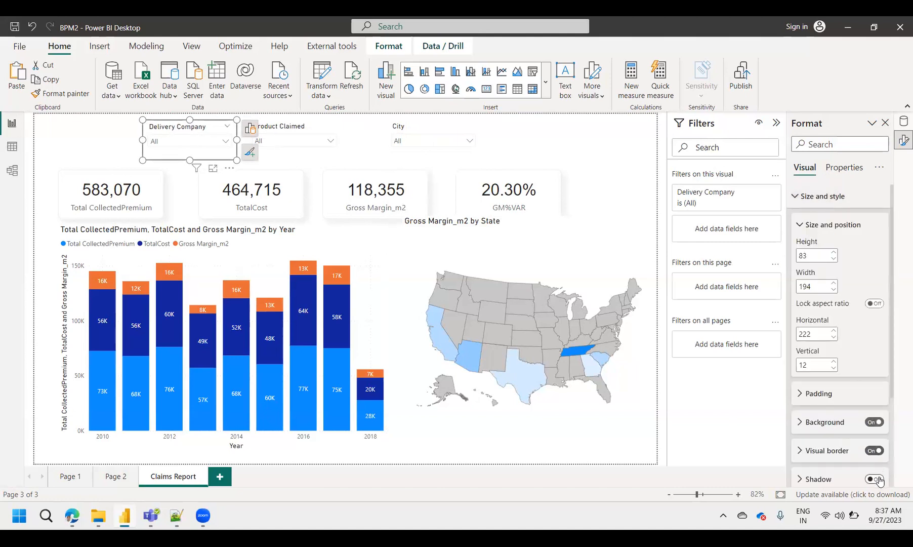
# Step: Turn off the Delivery Company slicer's background
pyautogui.scroll(-3, 892, 399)
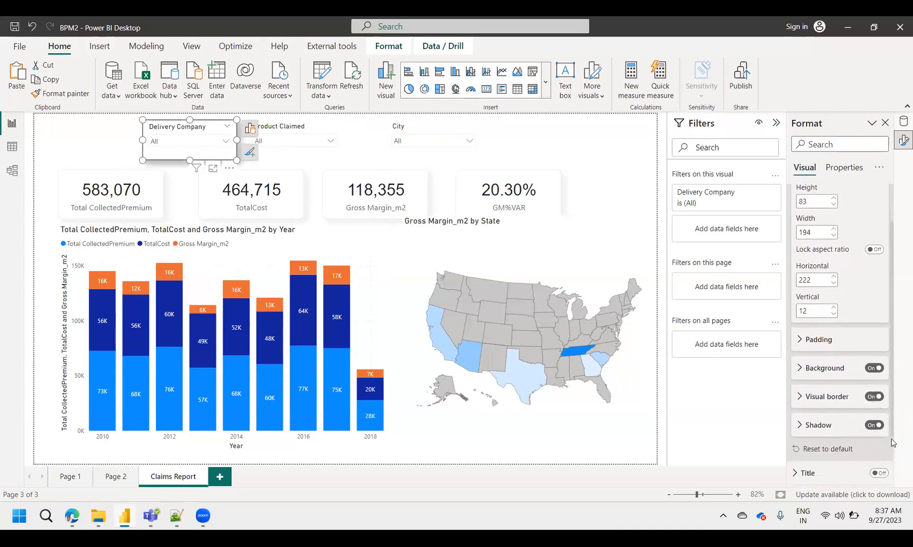
pyautogui.click(802, 350)
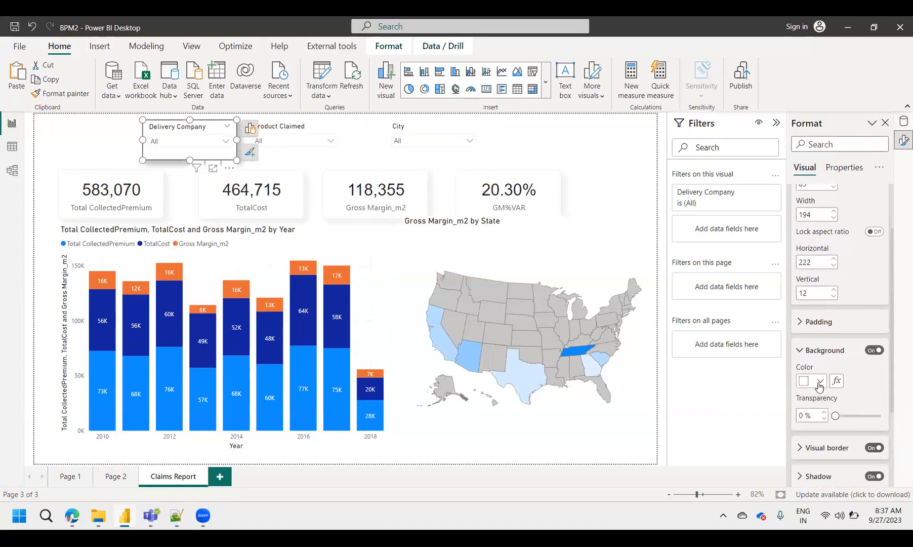
pyautogui.click(871, 355)
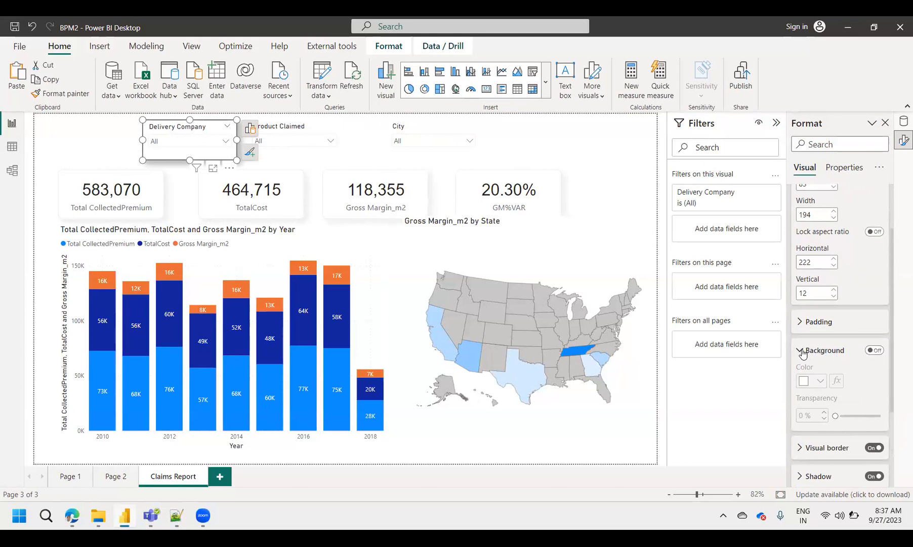
pyautogui.click(811, 351)
# Step: Set the slicer's visual border colour to light grey with 10 px rounded corners
pyautogui.click(815, 379)
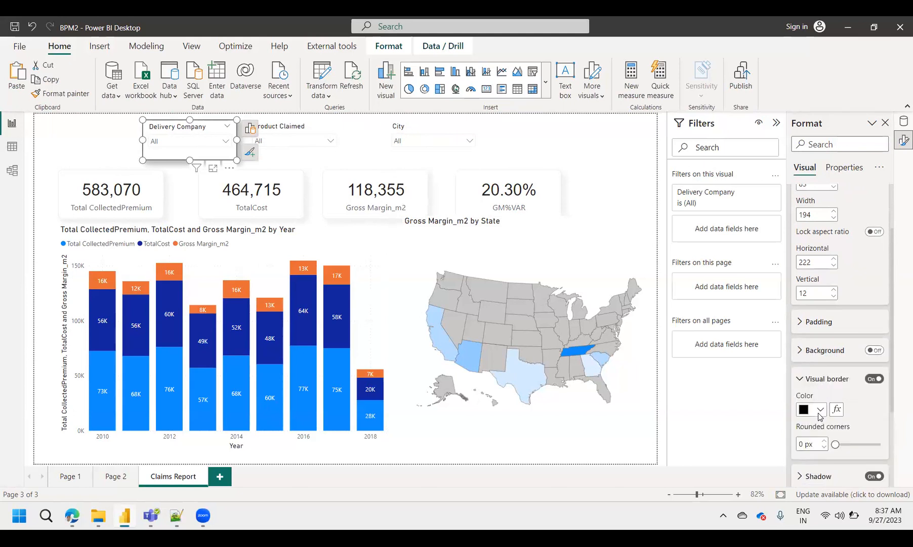
pyautogui.click(819, 411)
pyautogui.click(731, 246)
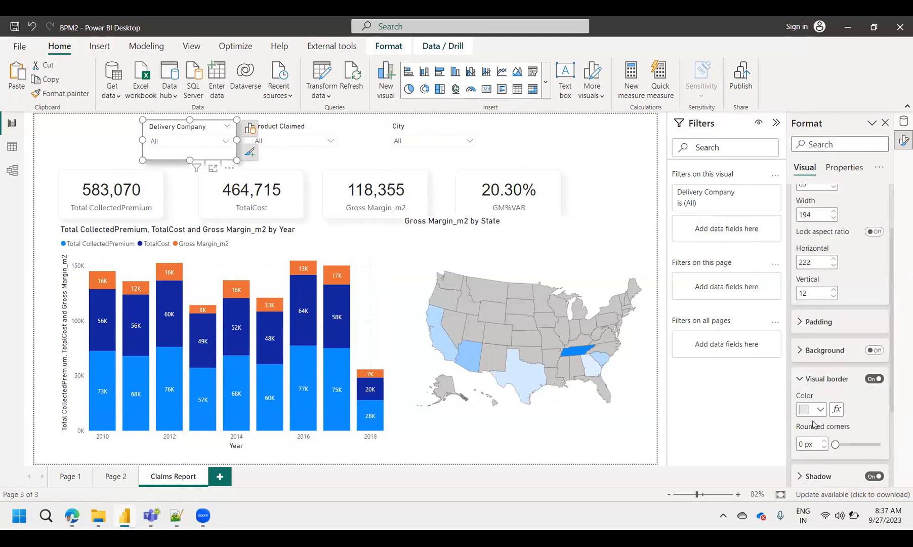
pyautogui.doubleClick(799, 444)
pyautogui.write('10')
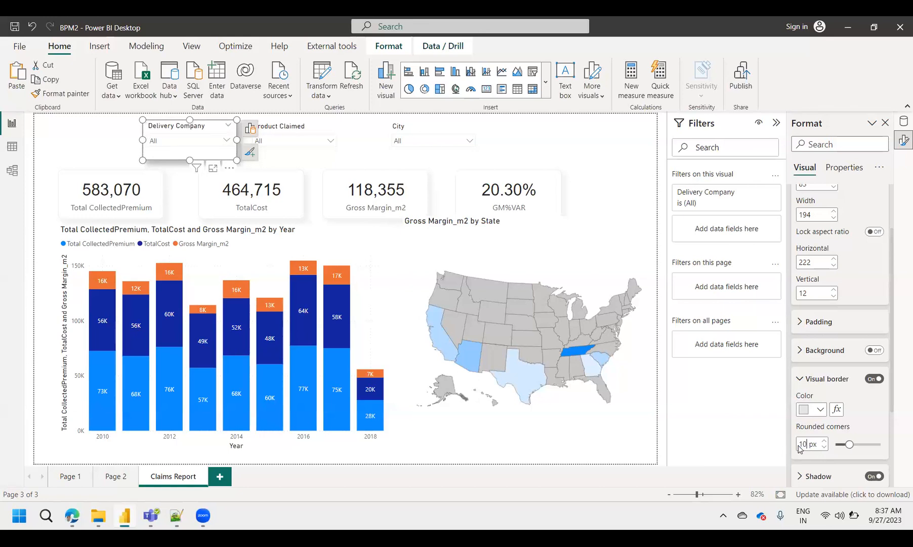
pyautogui.click(800, 380)
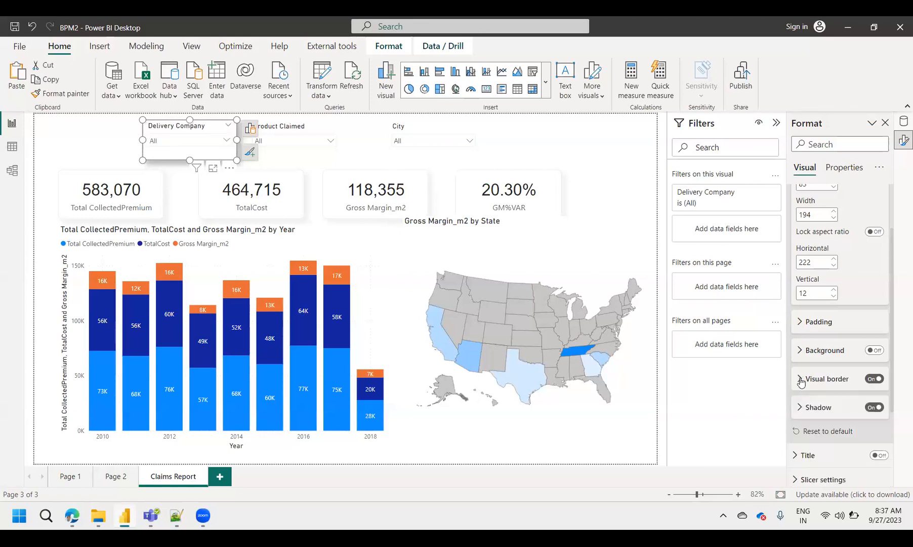
# Step: Set the slicer's shadow colour to light grey
pyautogui.click(801, 407)
pyautogui.click(820, 438)
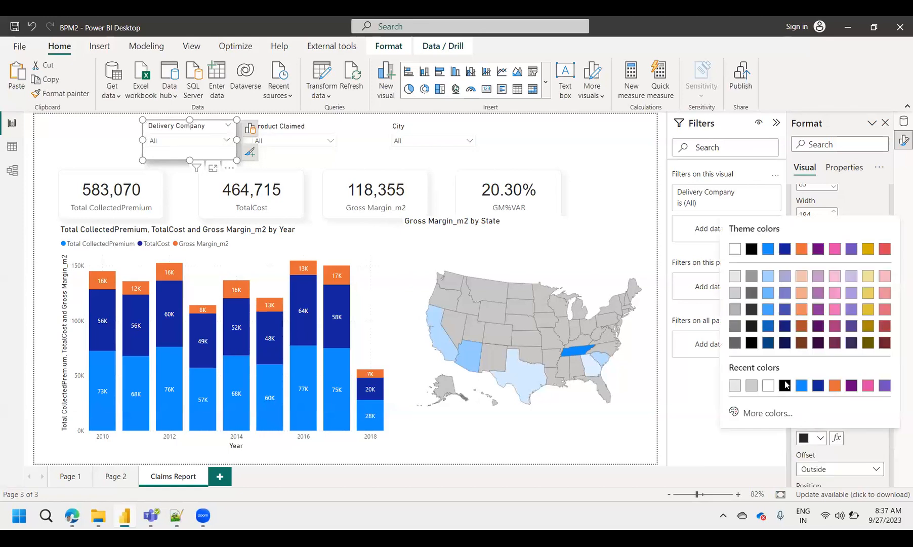
pyautogui.click(734, 276)
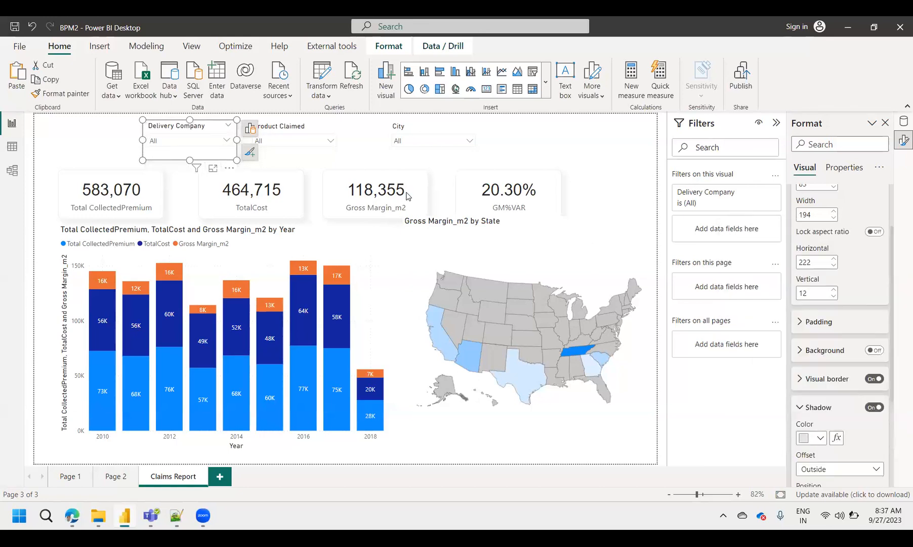
pyautogui.click(104, 126)
# Step: Copy the Delivery Company slicer's formatting onto the Product Claimed slicer with Format Painter
pyautogui.click(184, 128)
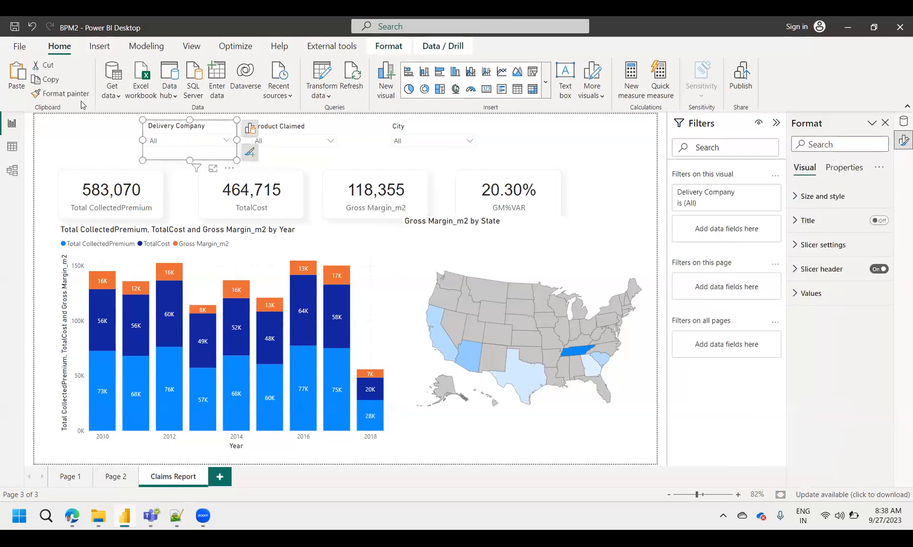
pyautogui.click(60, 93)
pyautogui.click(299, 130)
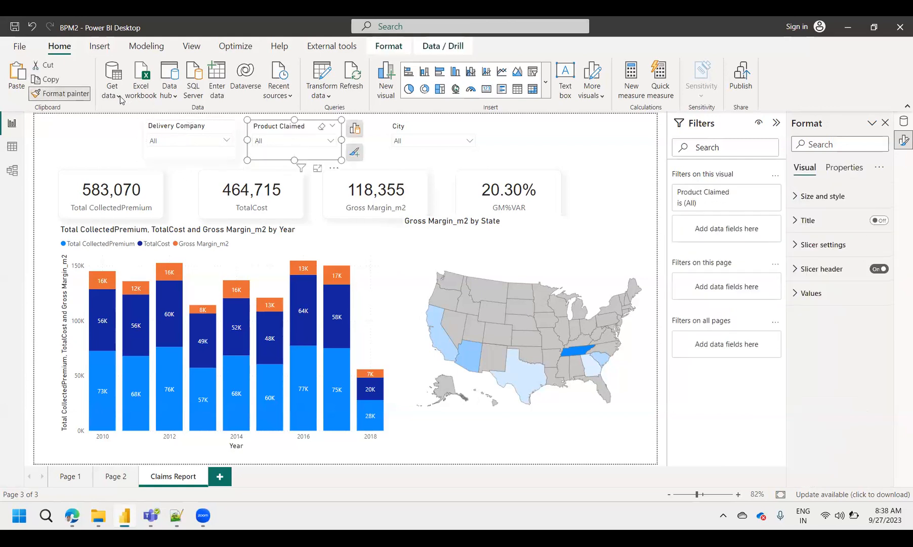
# Step: Copy the Product Claimed slicer's formatting onto the City slicer with Format Painter
pyautogui.click(60, 93)
pyautogui.click(419, 129)
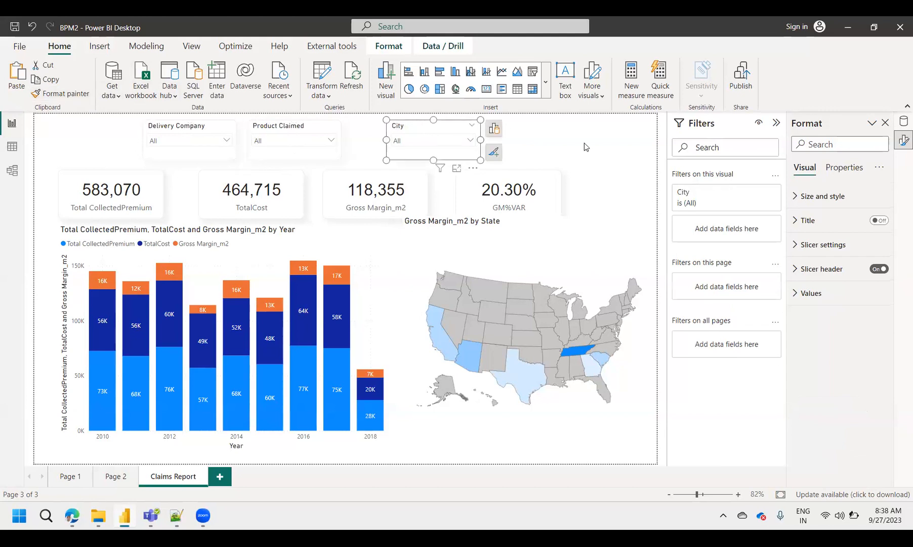
pyautogui.click(601, 149)
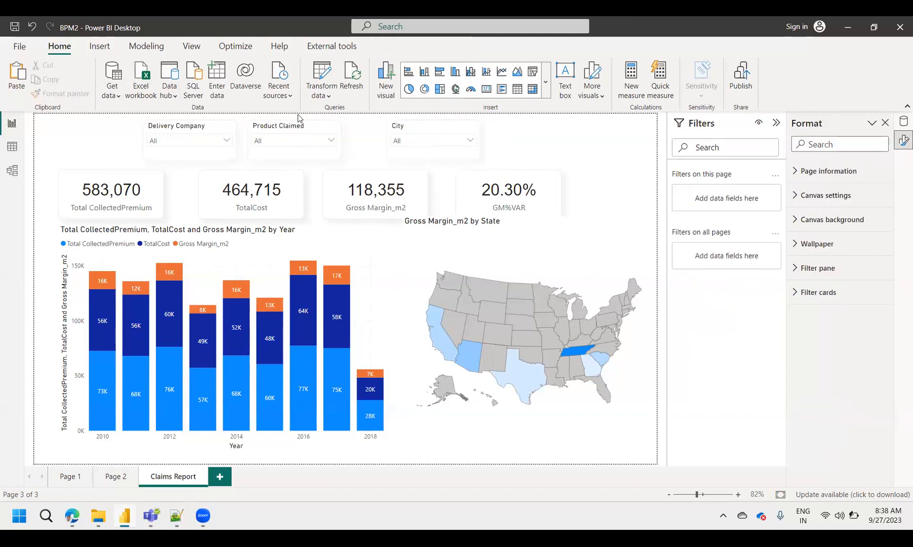
# Step: Distribute the Delivery Company, Product Claimed and City slicers evenly in a horizontal row
pyautogui.click(191, 133)
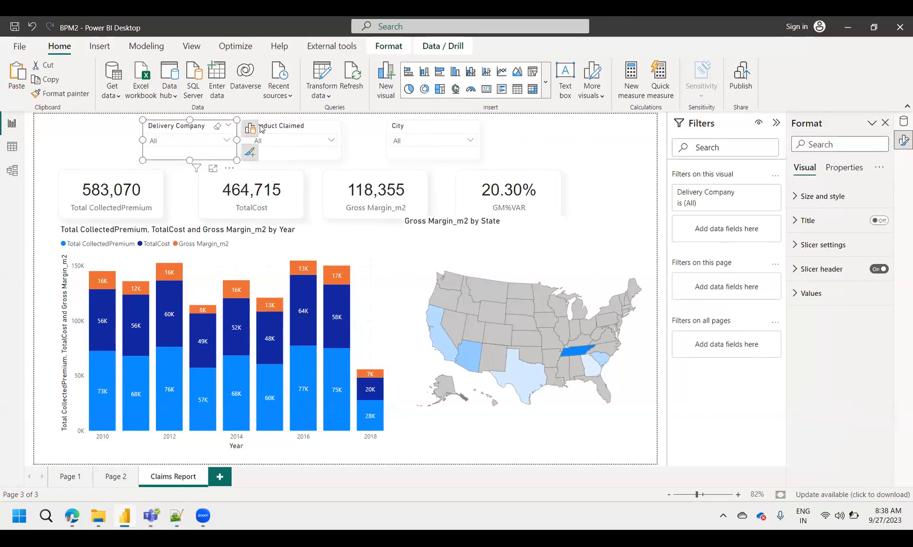
pyautogui.keyDown('ctrl'); pyautogui.click(278, 128); pyautogui.keyUp('ctrl')
pyautogui.keyDown('ctrl'); pyautogui.click(411, 133); pyautogui.keyUp('ctrl')
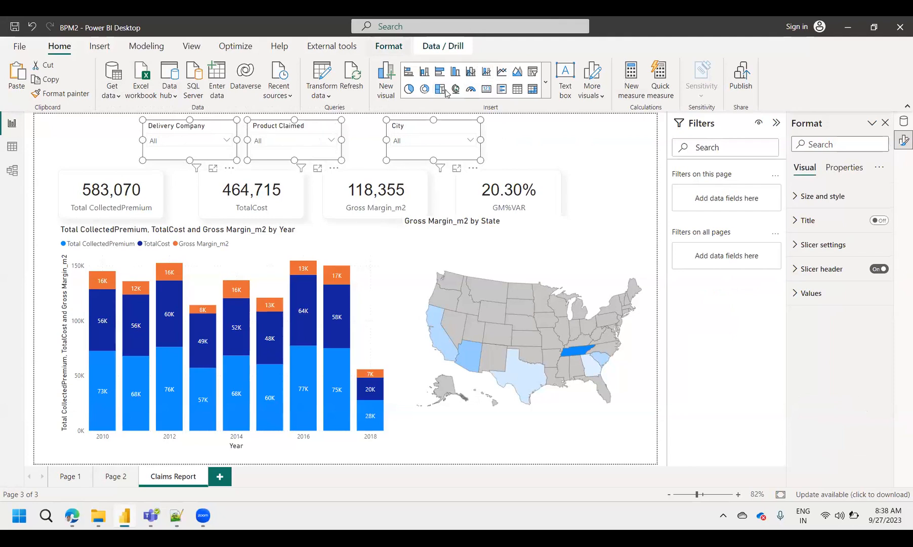
pyautogui.click(389, 45)
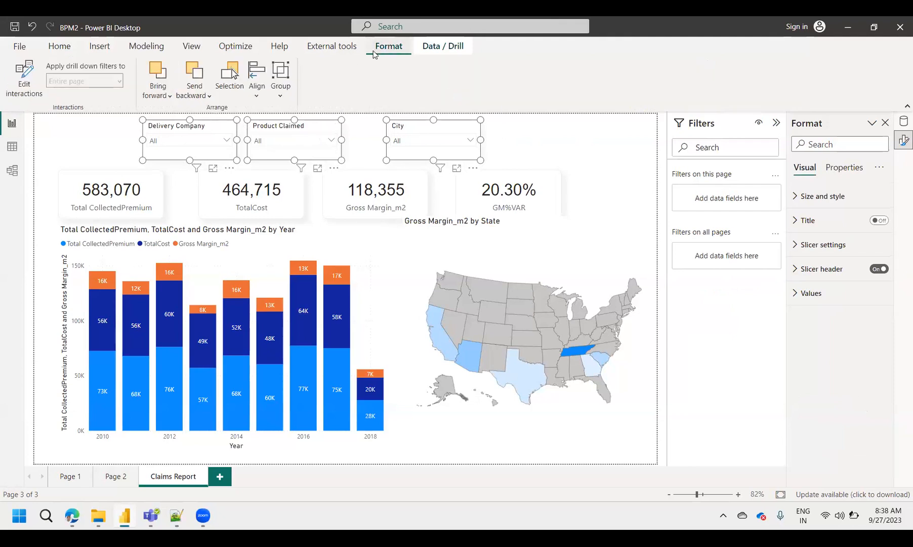
pyautogui.click(256, 91)
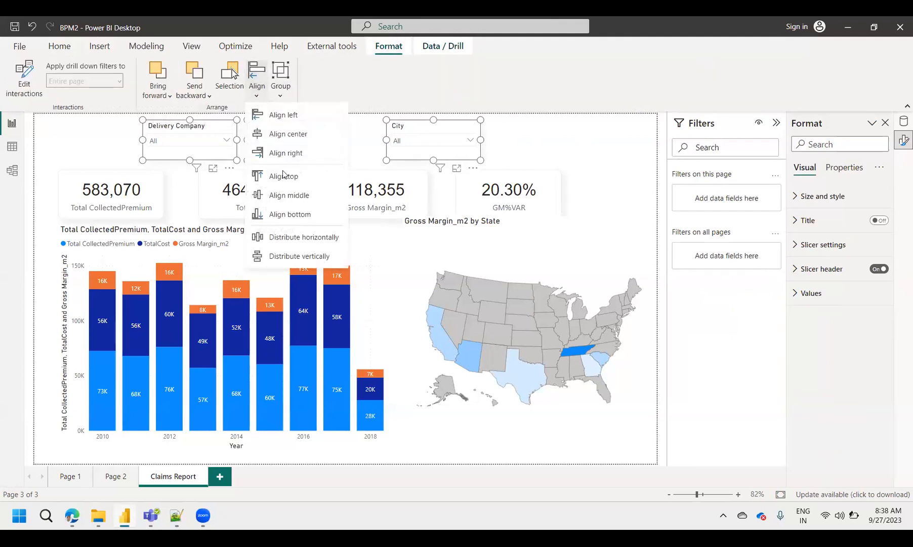
pyautogui.click(284, 237)
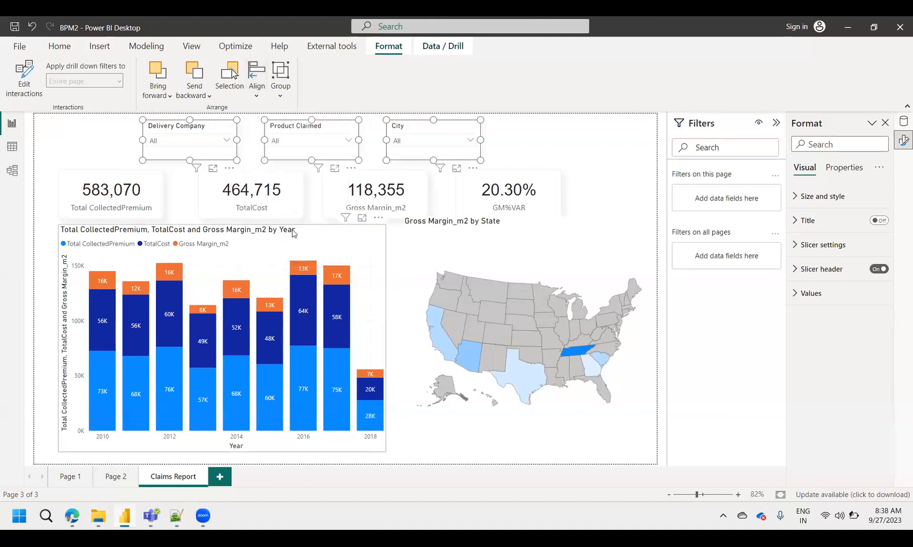
pyautogui.click(551, 134)
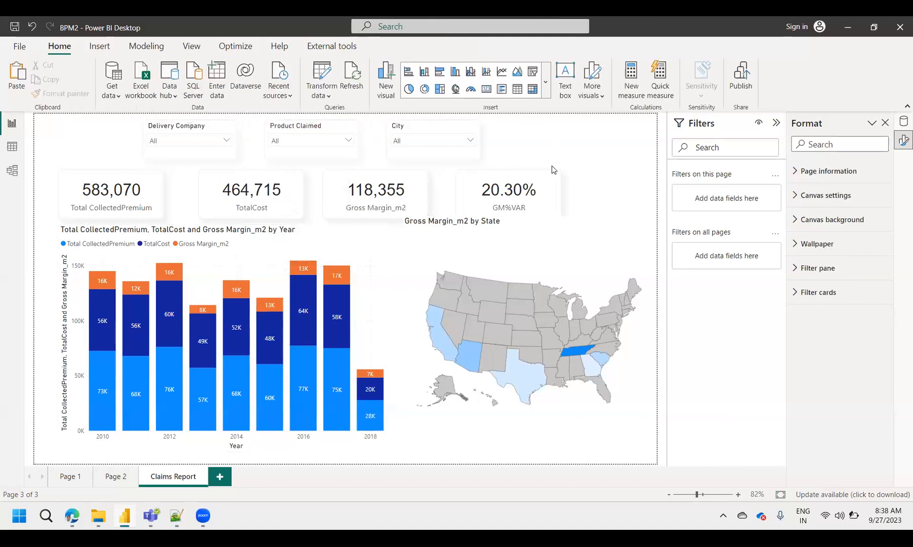
# Step: Move the Gross Margin_m2 by State map slightly down so its top lines up with the column chart
pyautogui.click(528, 225)
pyautogui.moveTo(530, 216); pyautogui.dragTo(530, 224)
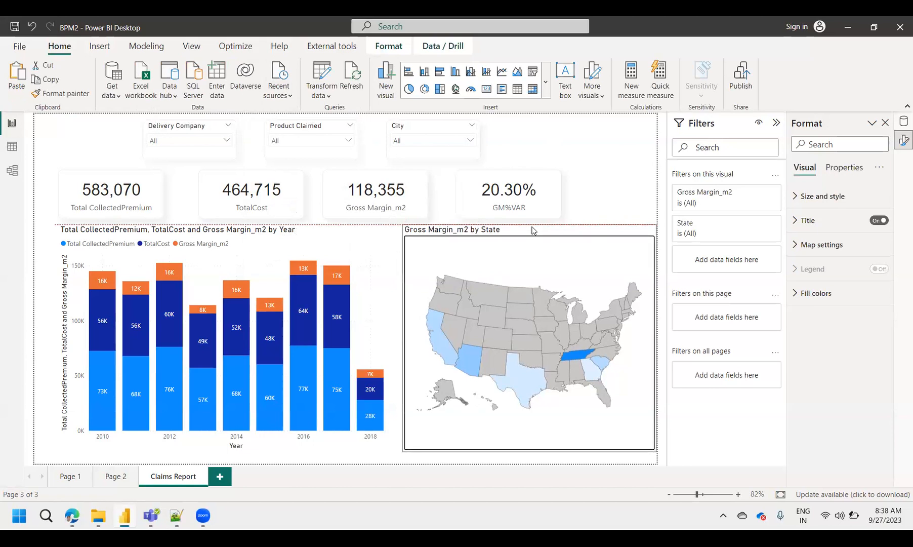
# Step: Distribute the four cards evenly in a horizontal row
pyautogui.click(147, 206)
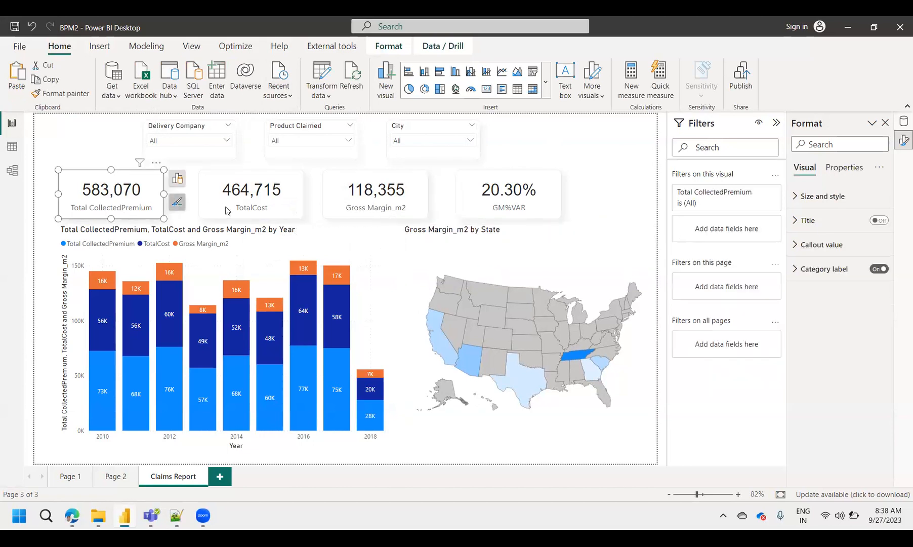
pyautogui.keyDown('ctrl'); pyautogui.click(228, 208); pyautogui.keyUp('ctrl')
pyautogui.keyDown('ctrl'); pyautogui.click(359, 200); pyautogui.keyUp('ctrl')
pyautogui.keyDown('ctrl'); pyautogui.click(513, 194); pyautogui.keyUp('ctrl')
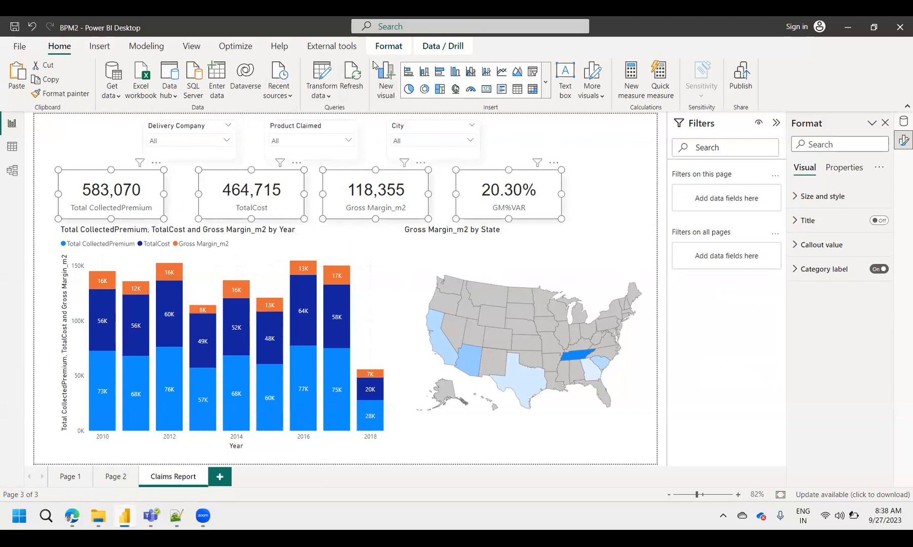
pyautogui.click(386, 47)
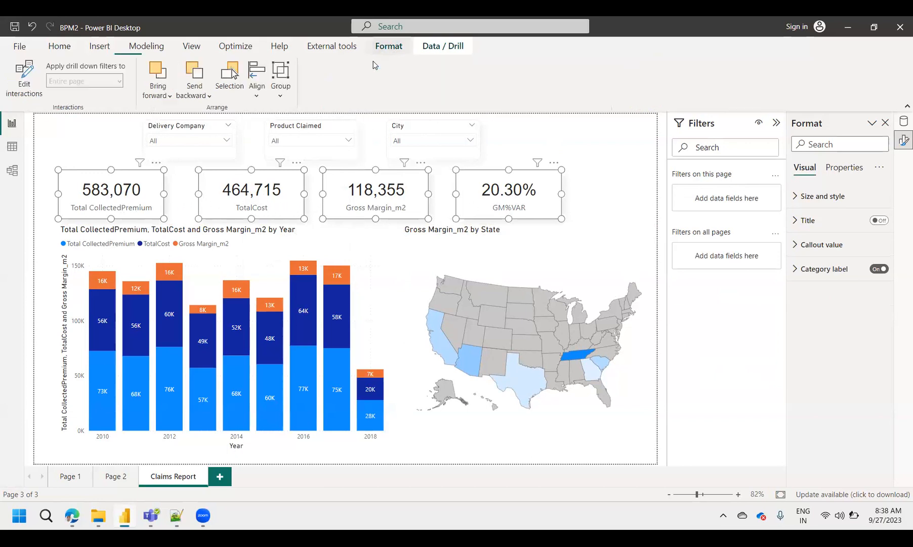
pyautogui.click(257, 93)
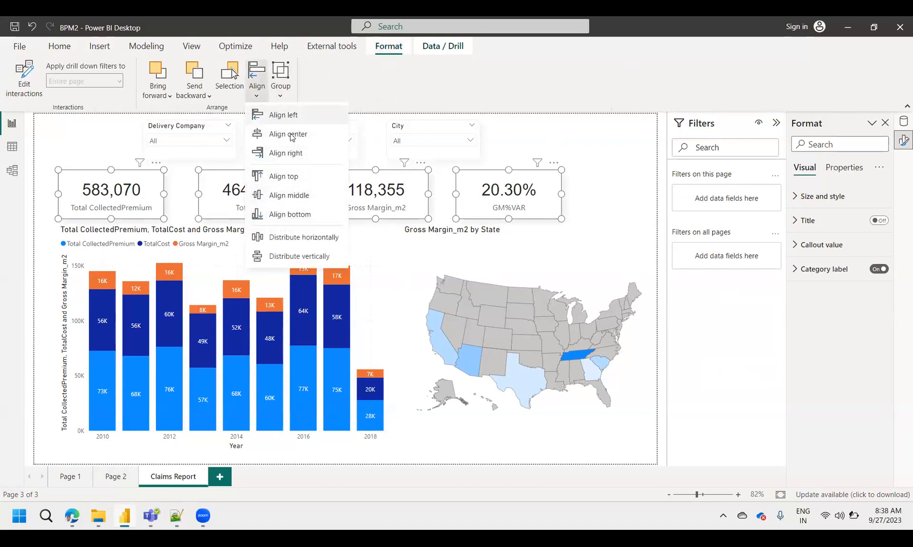
pyautogui.click(300, 237)
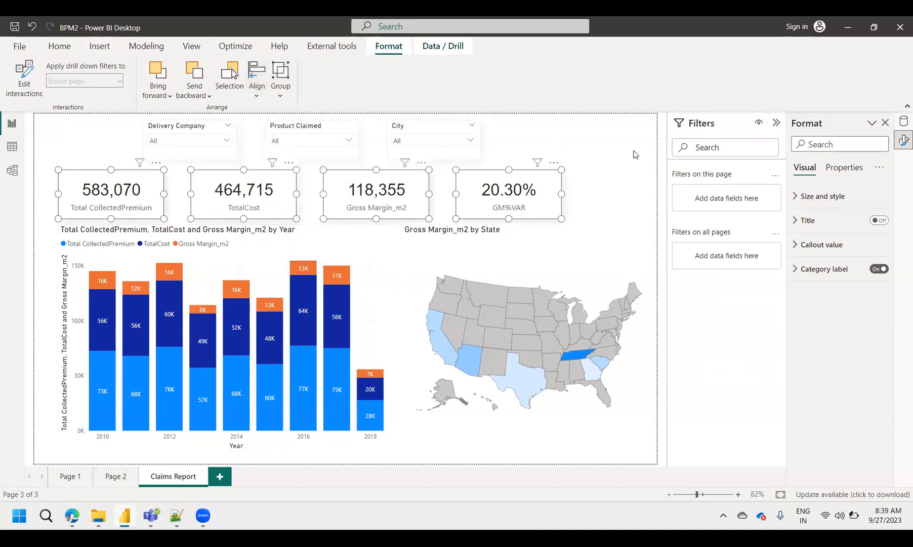
pyautogui.click(628, 172)
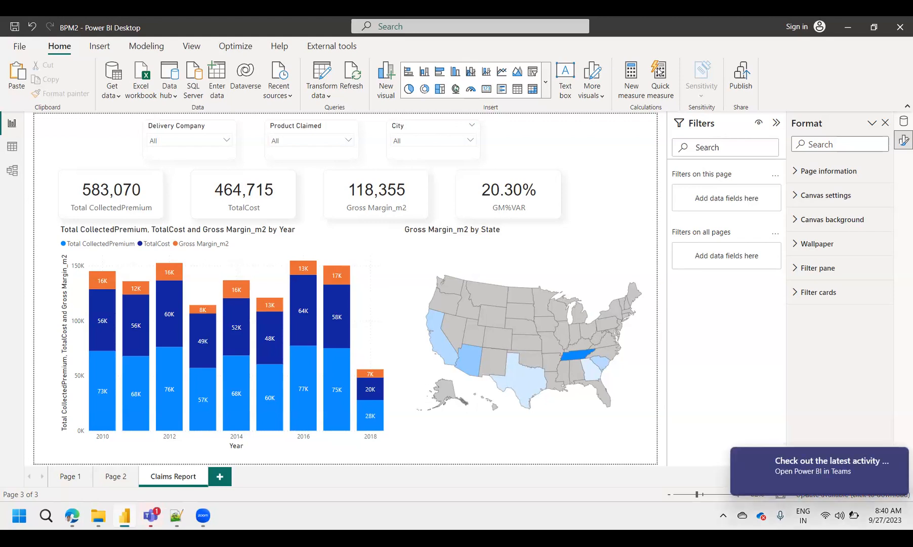
pyautogui.click(896, 460)
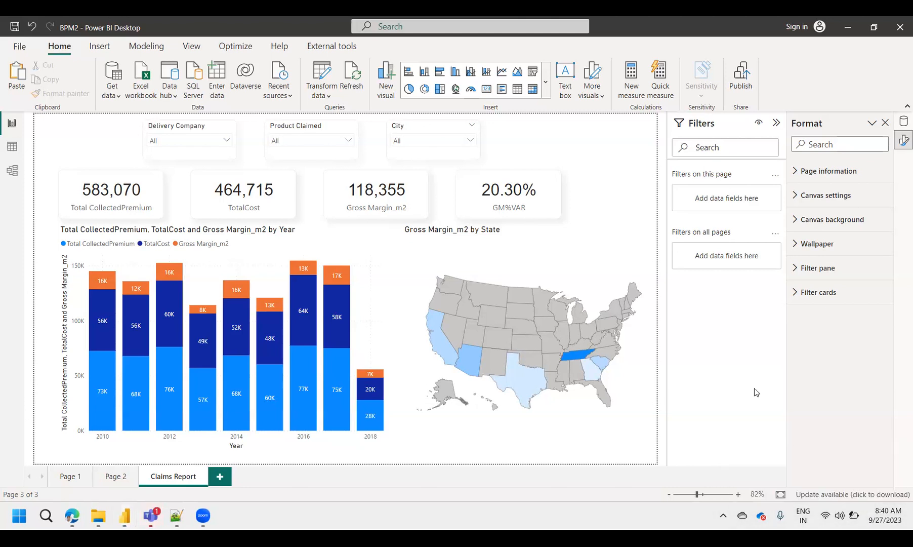